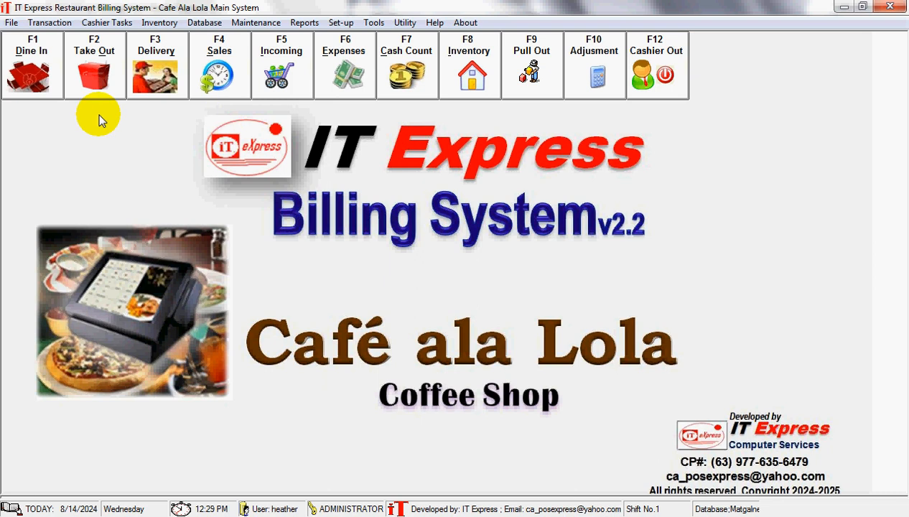
- Start a dine-in order for table 04 and assign server 1 to it
click(36, 75)
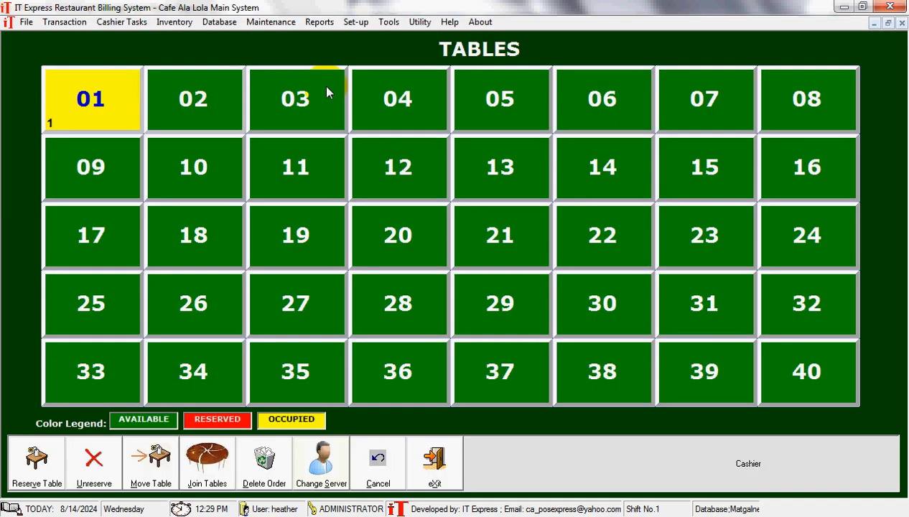
click(404, 98)
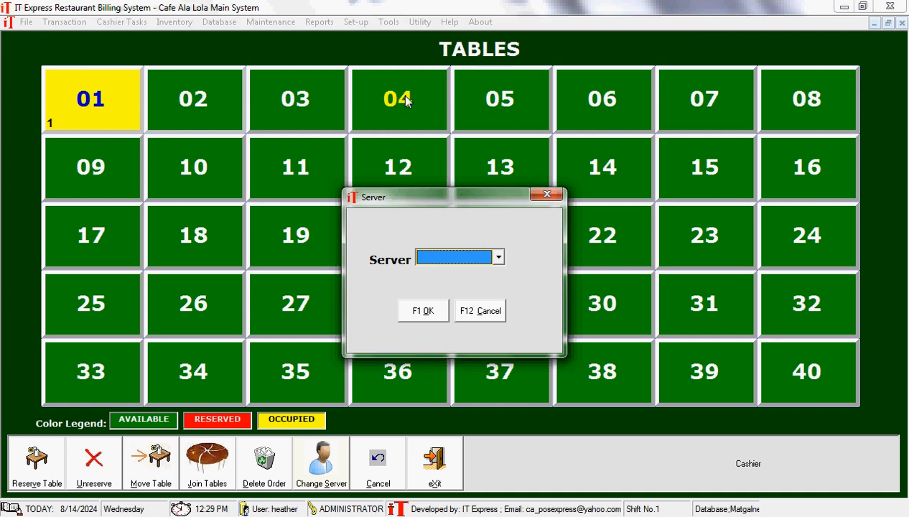
click(433, 257)
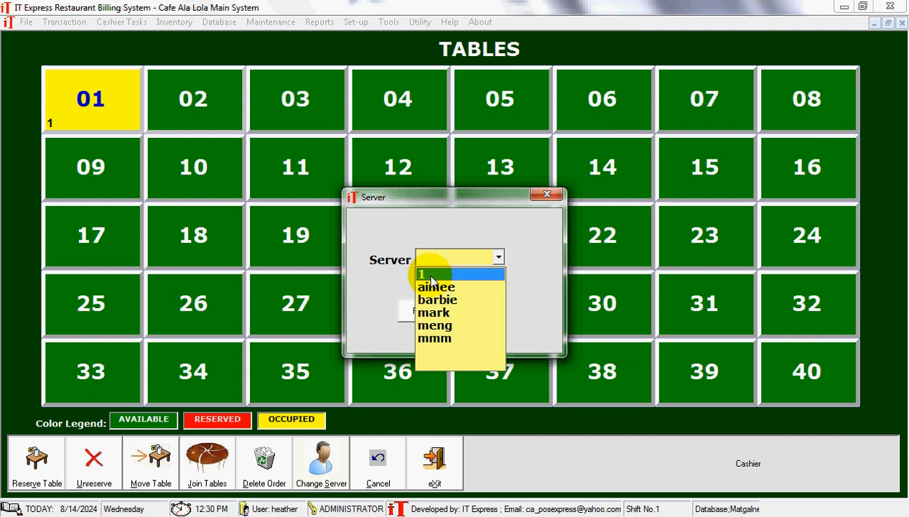
click(432, 276)
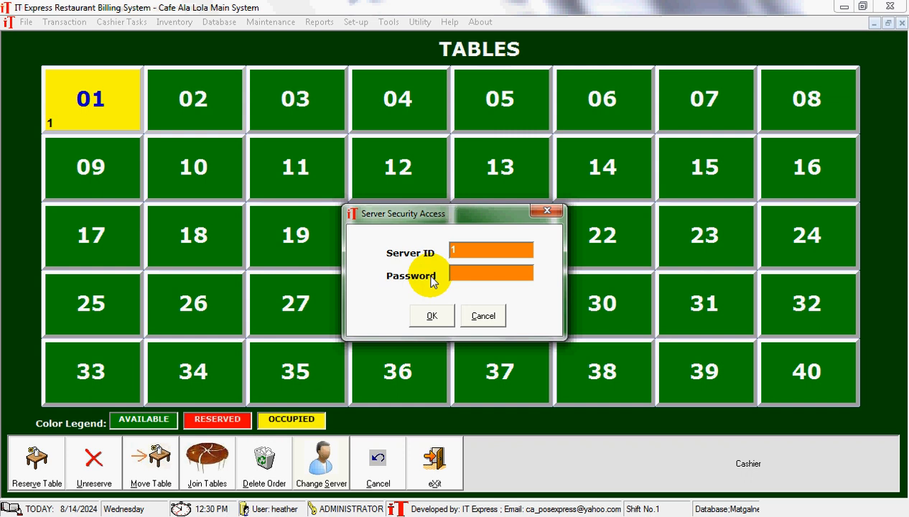
- Authorize the server with the server password and accept the proposed order number
text(1)
click(432, 317)
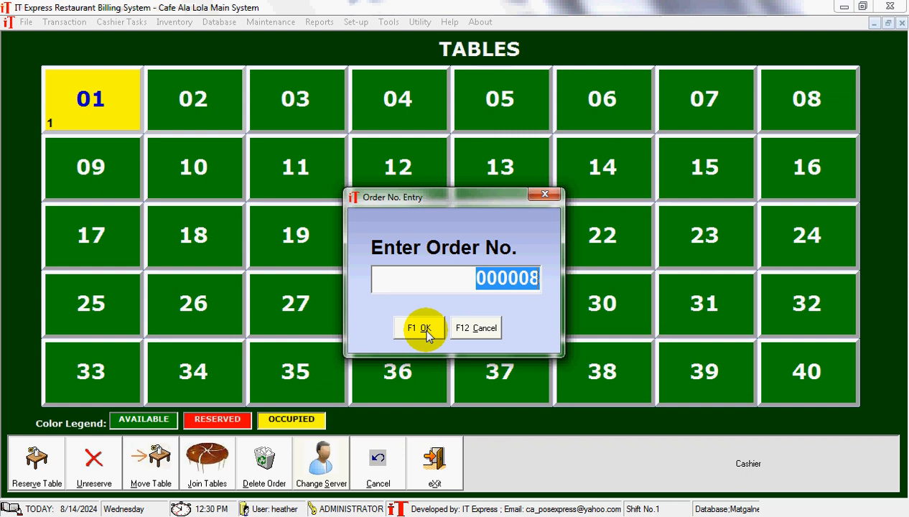
click(426, 332)
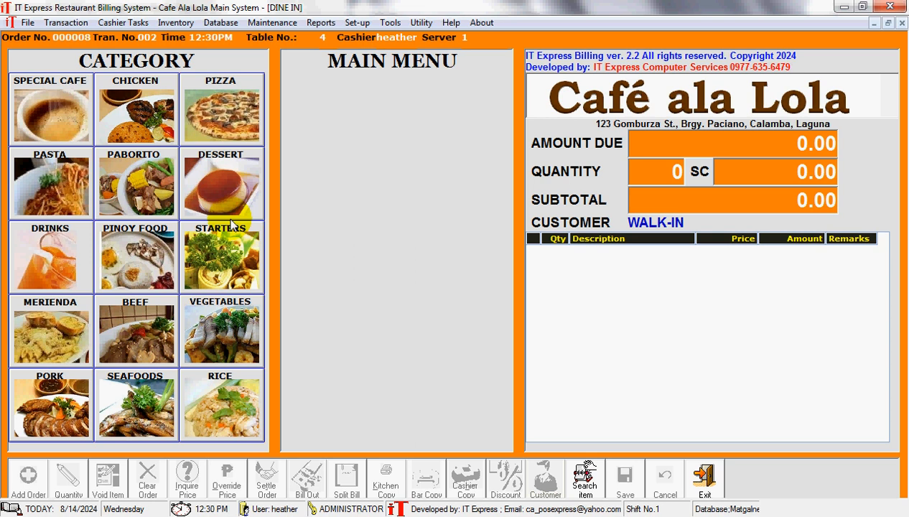
- Browse the menu items offered in each food and drink category, from Special Cafe through Rice
click(65, 111)
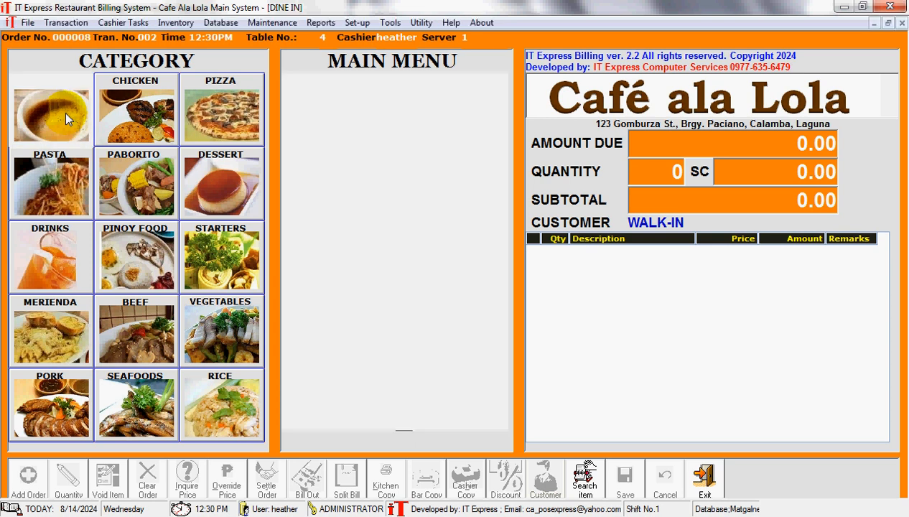
click(133, 112)
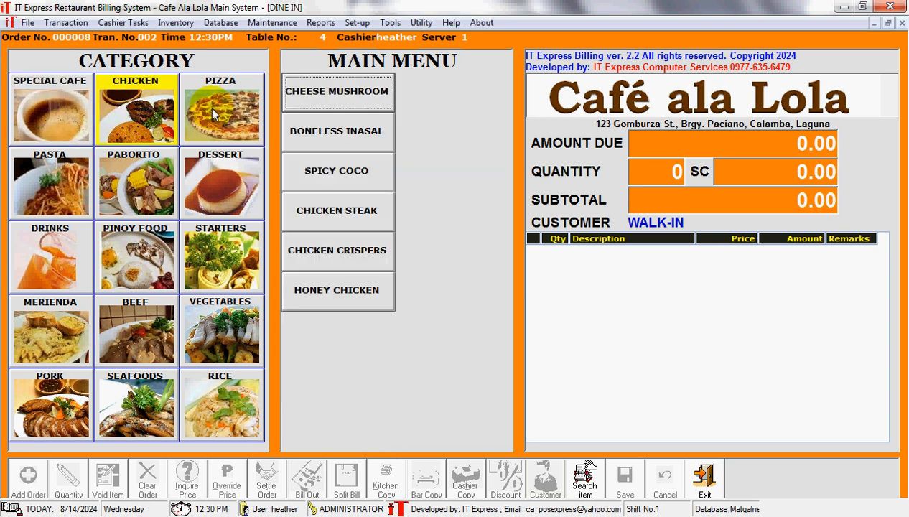
click(209, 107)
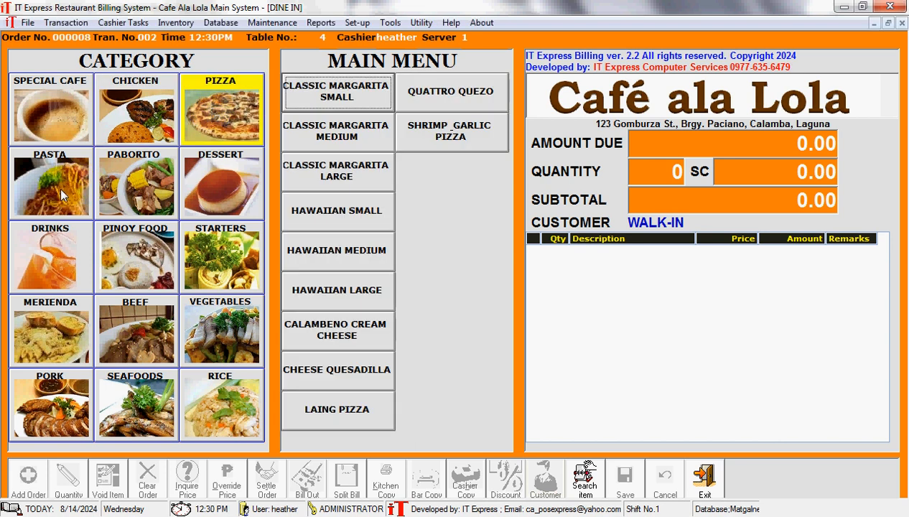
click(60, 187)
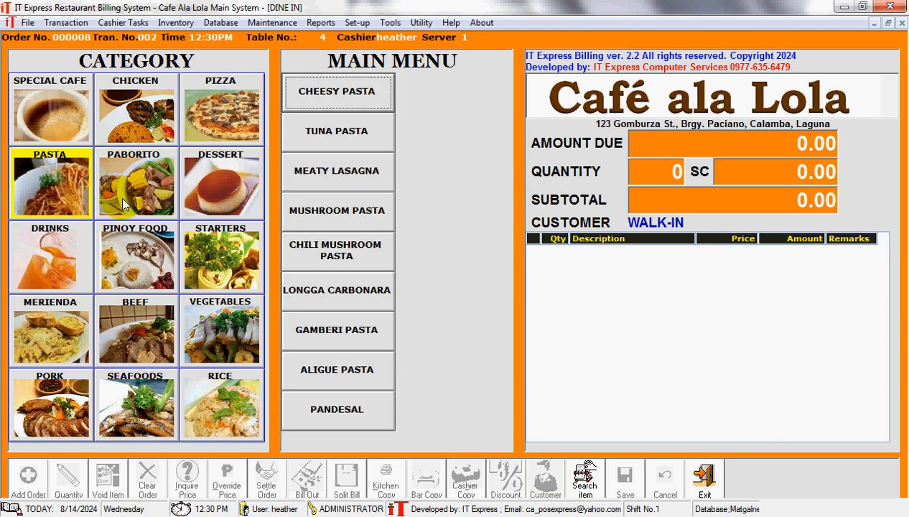
click(121, 196)
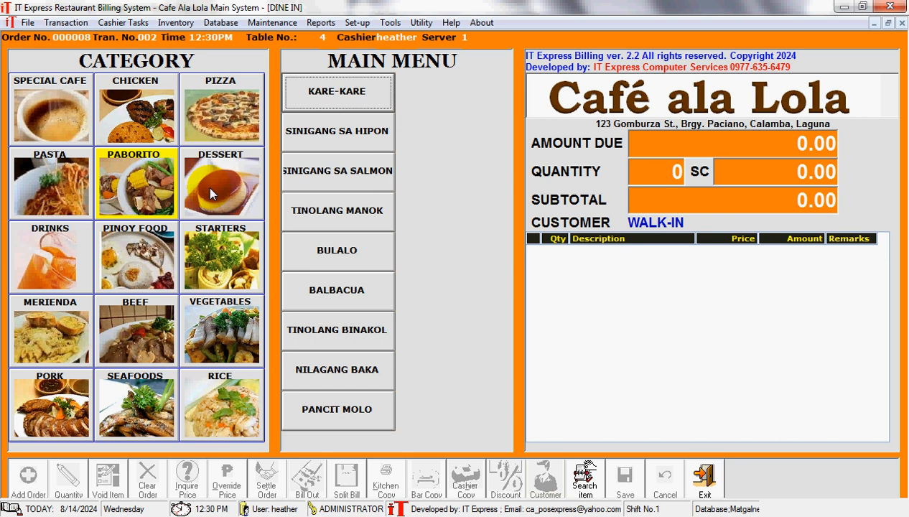
click(208, 186)
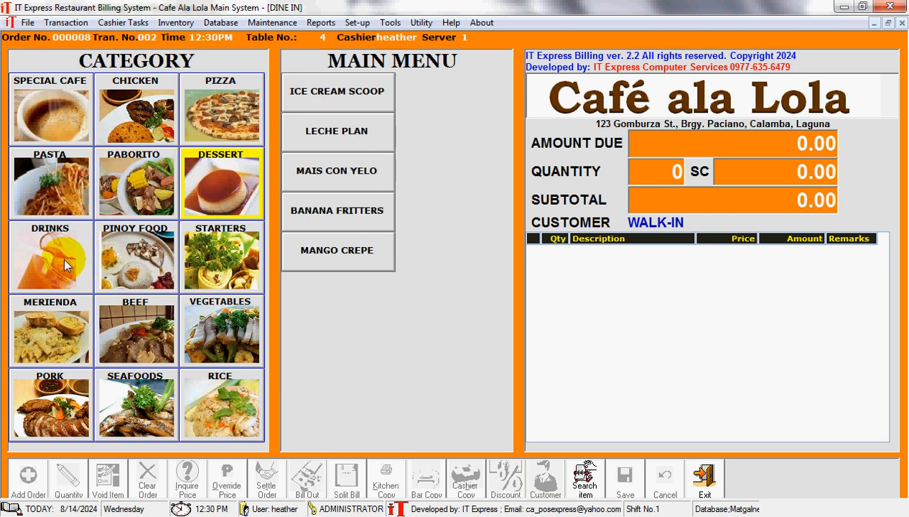
click(64, 256)
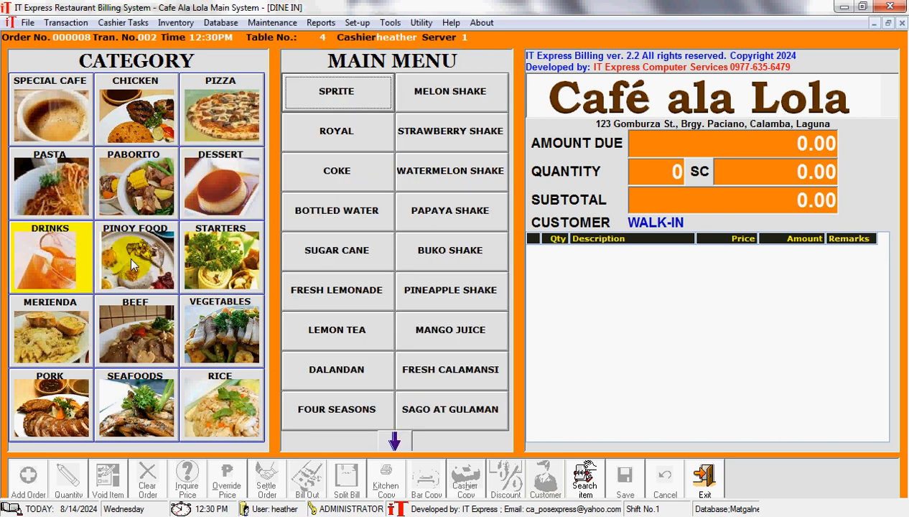
click(129, 256)
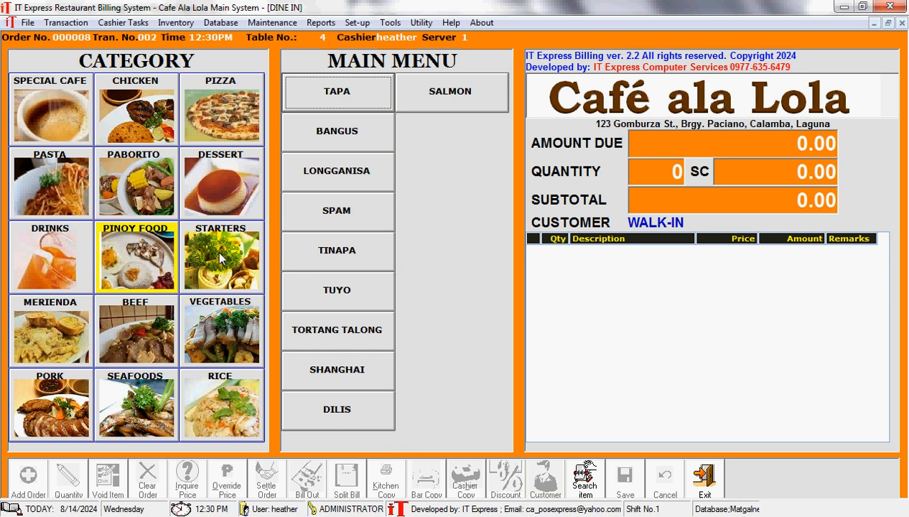
click(219, 256)
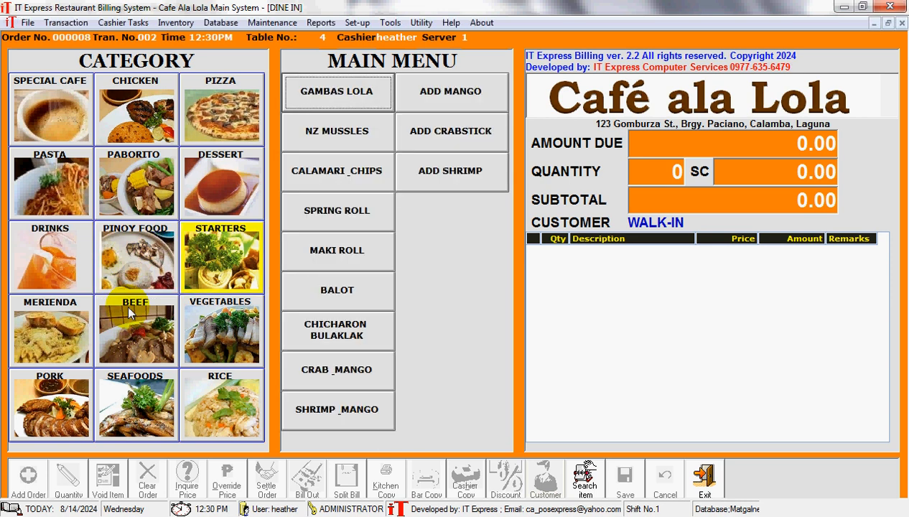
click(38, 329)
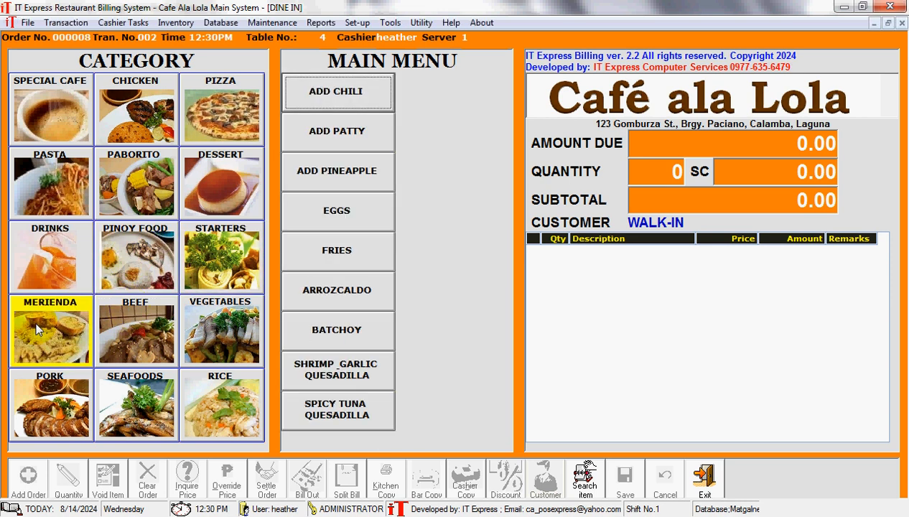
click(140, 347)
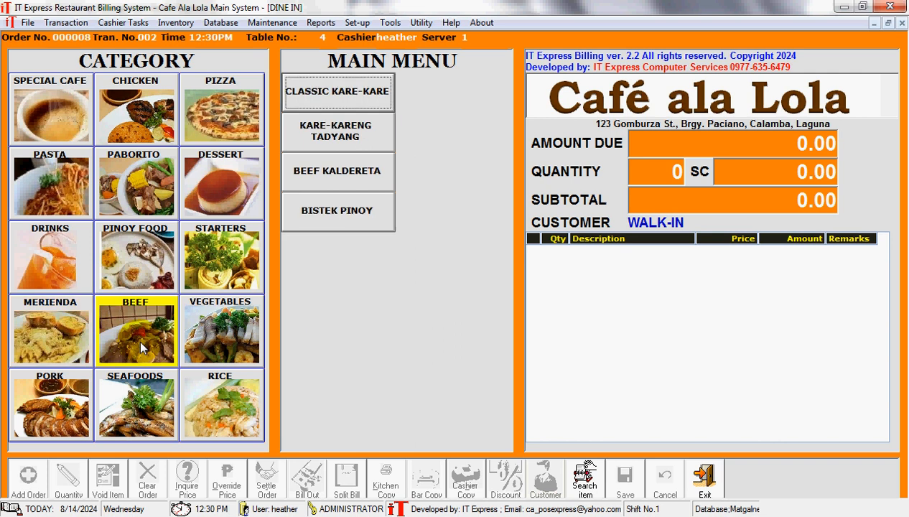
click(220, 345)
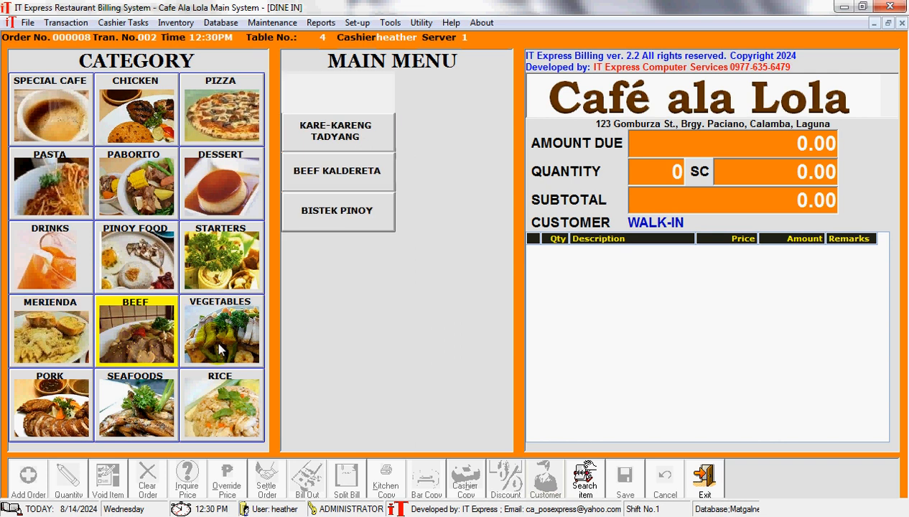
click(81, 412)
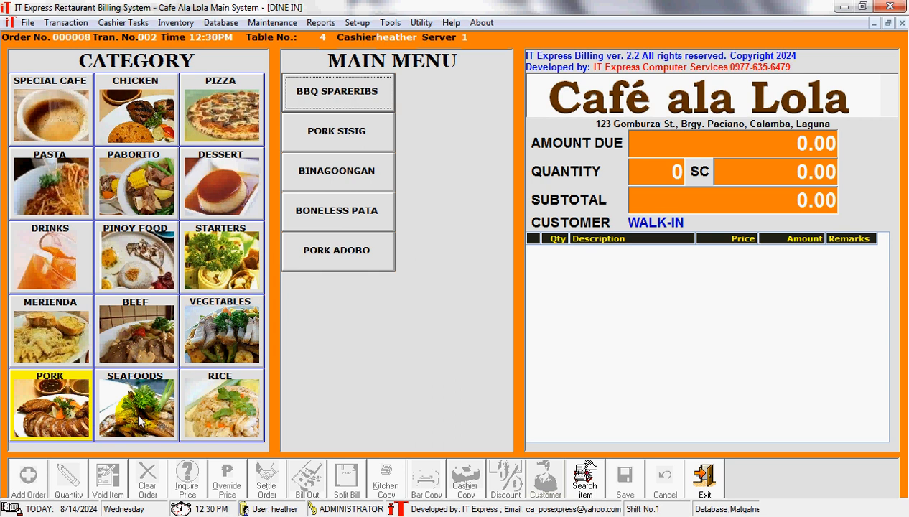
click(137, 411)
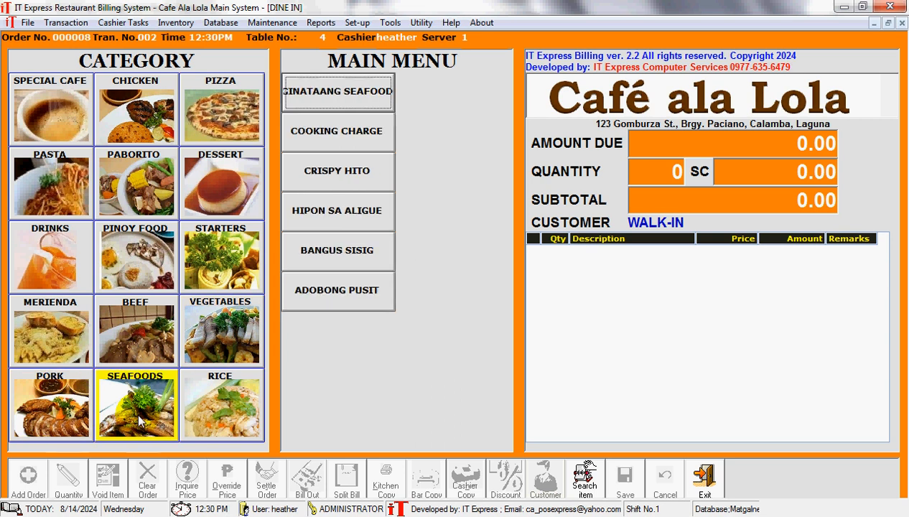
click(220, 421)
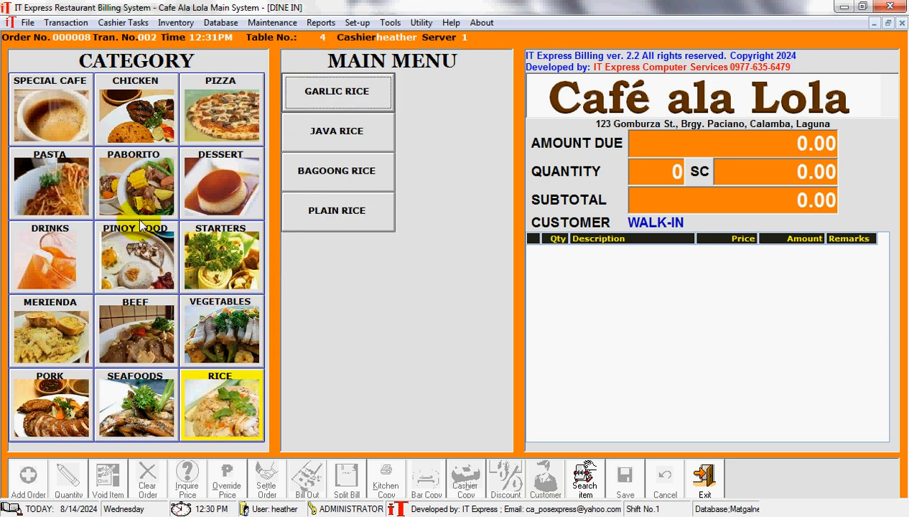
- Add one Dark Chocolate Hot, one Dark Chocolate Iced and one Tsokolate Batirol Hot from the Special Cafe category to the order
click(57, 125)
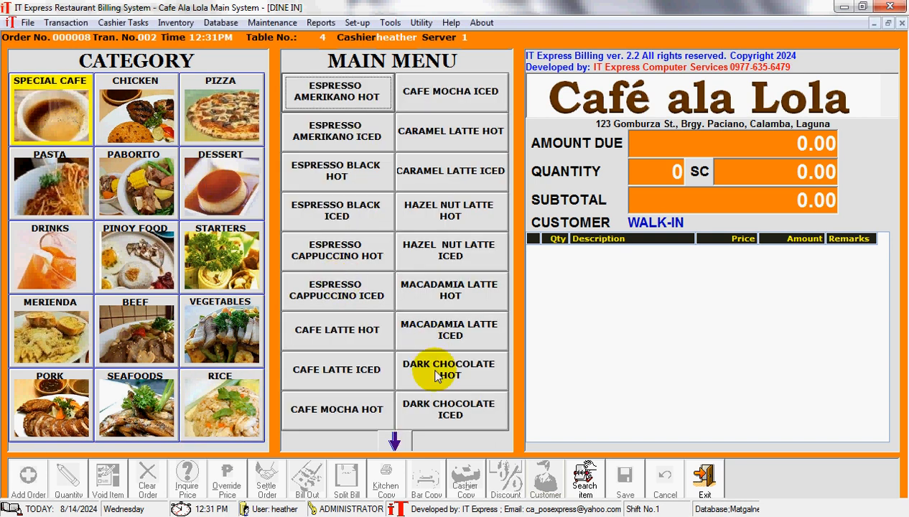
click(438, 377)
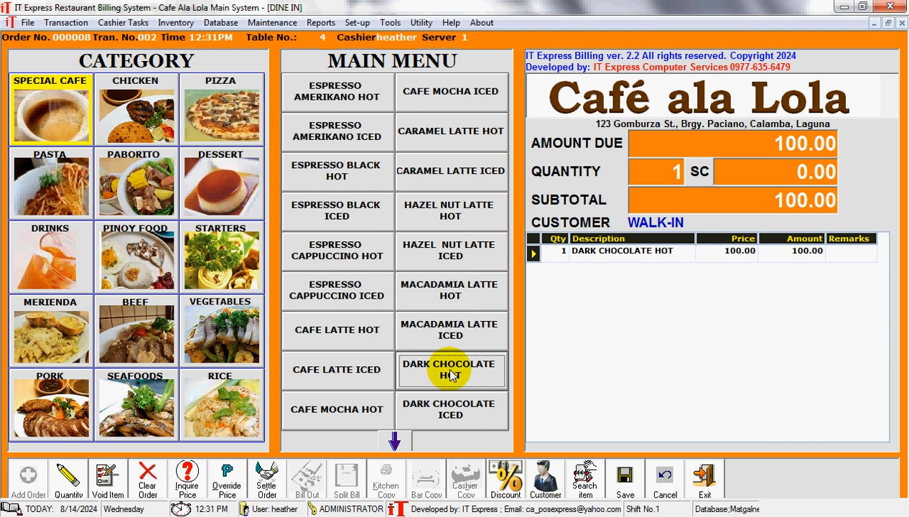
click(449, 409)
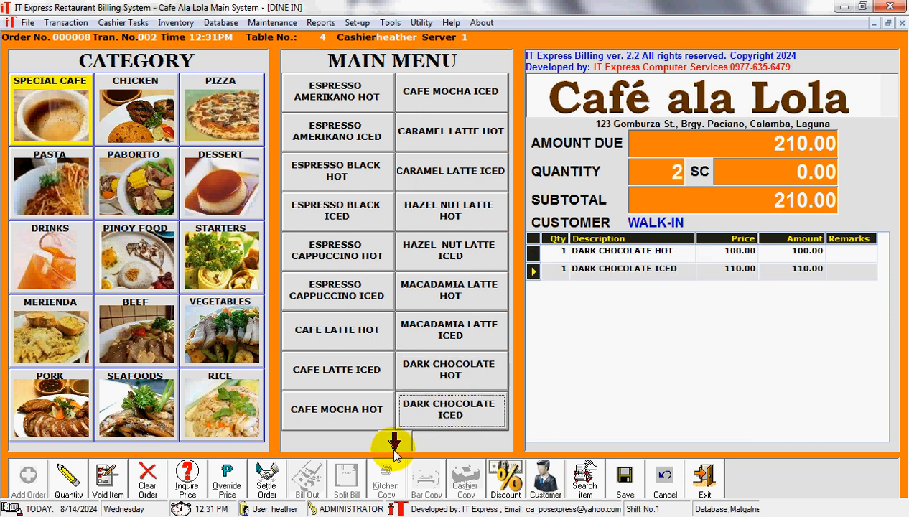
click(394, 441)
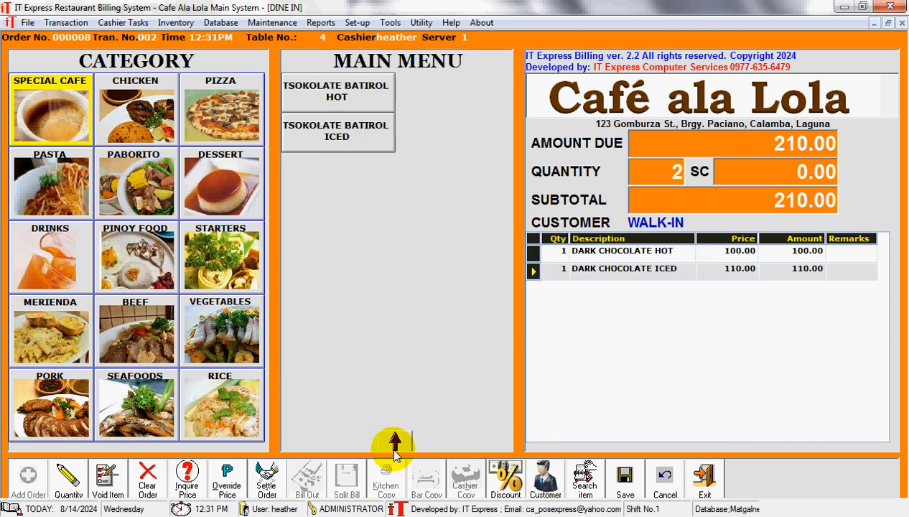
click(338, 104)
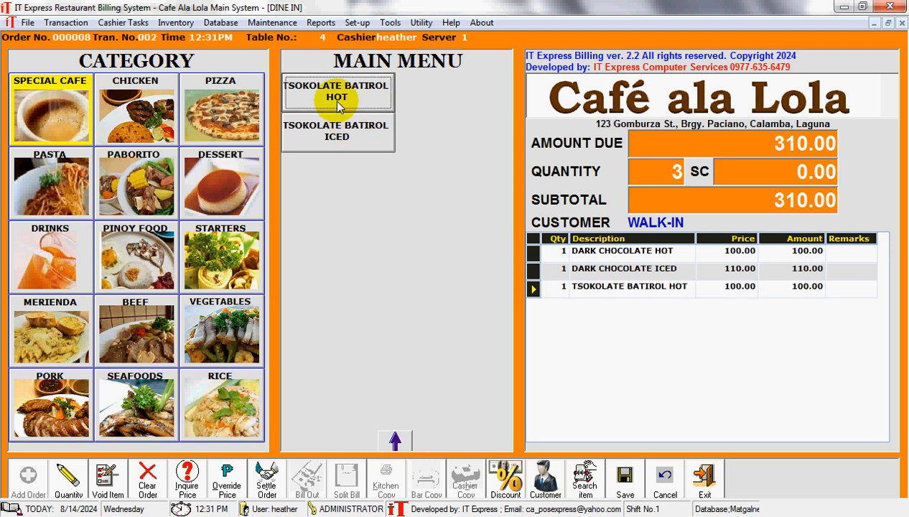
- Add one Cheese Mushroom, one Boneless Inasal and one Honey Chicken from the Chicken category to the order
click(167, 115)
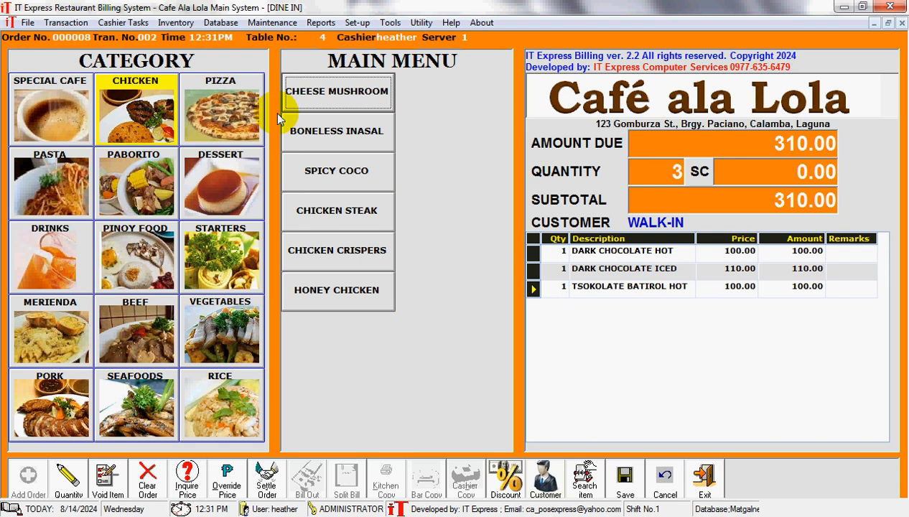
click(322, 107)
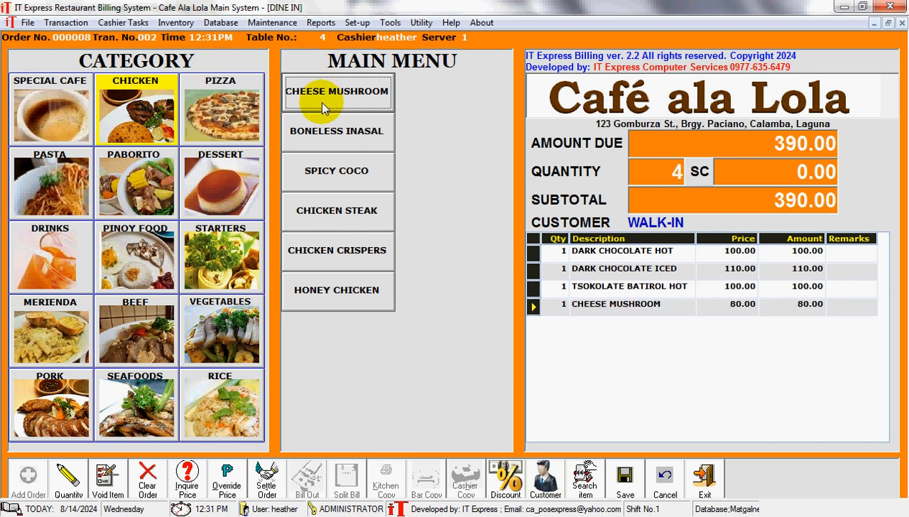
click(323, 137)
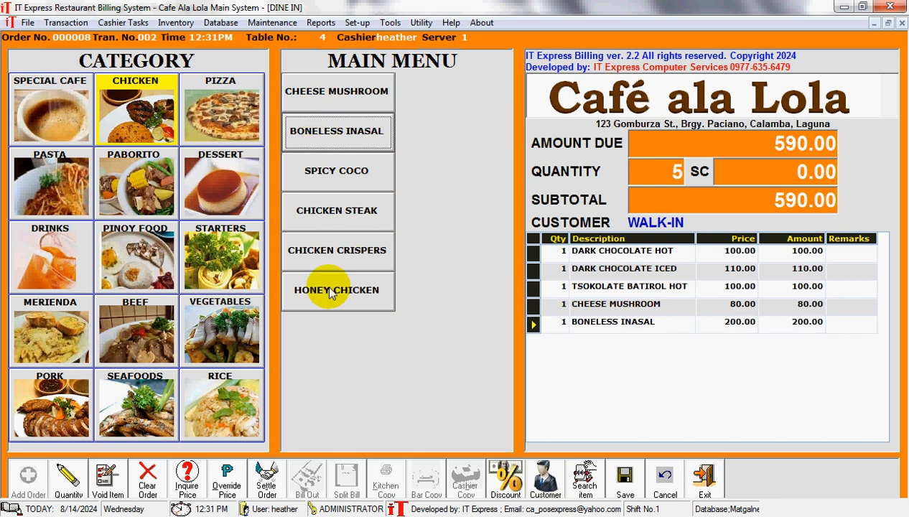
click(306, 289)
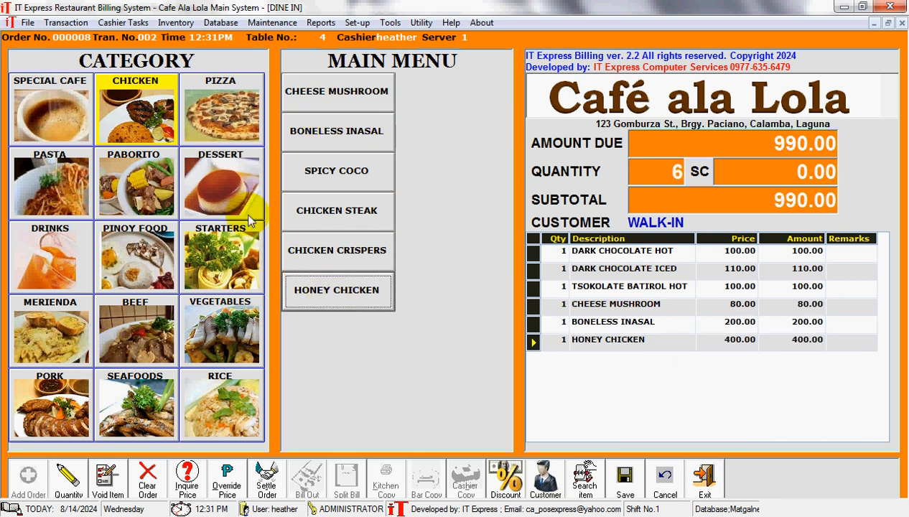
- Add one Hawaiian Large and one Calambeno Cream Cheese from Pizza, plus one Cheesy Pasta from Pasta, to the order
click(240, 128)
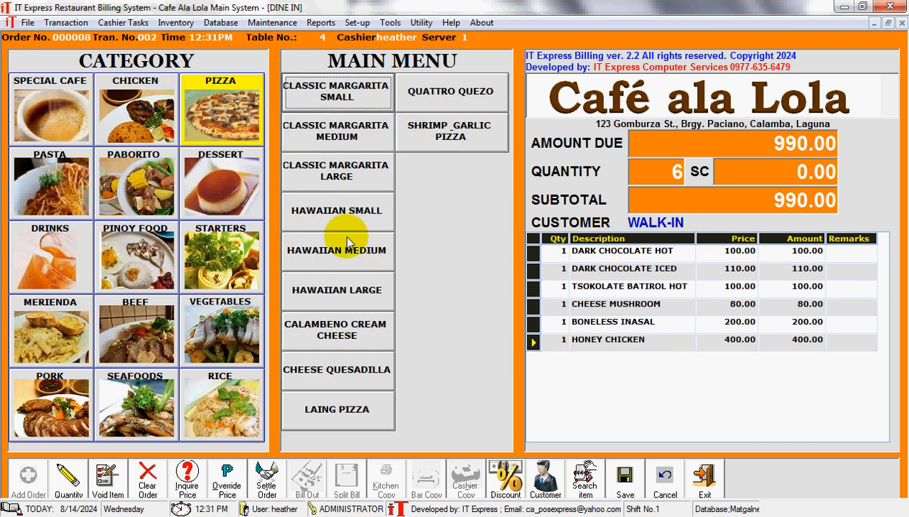
click(347, 292)
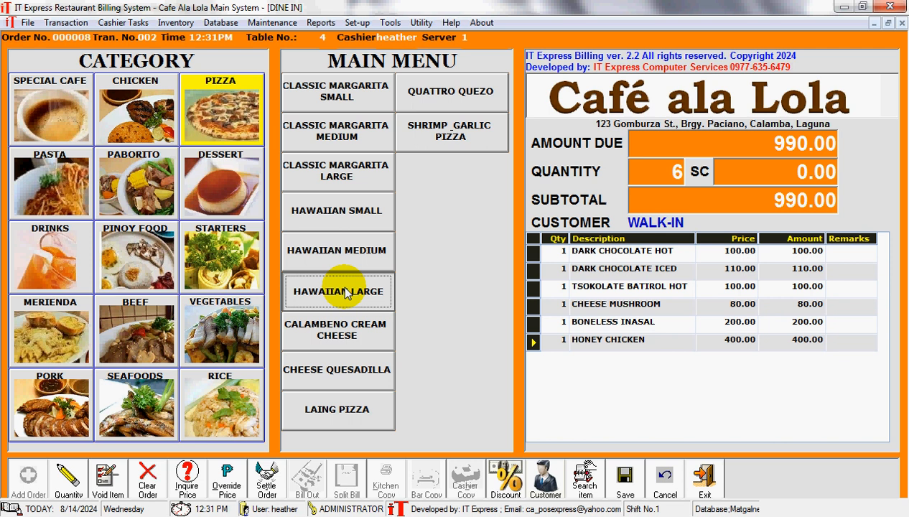
click(343, 329)
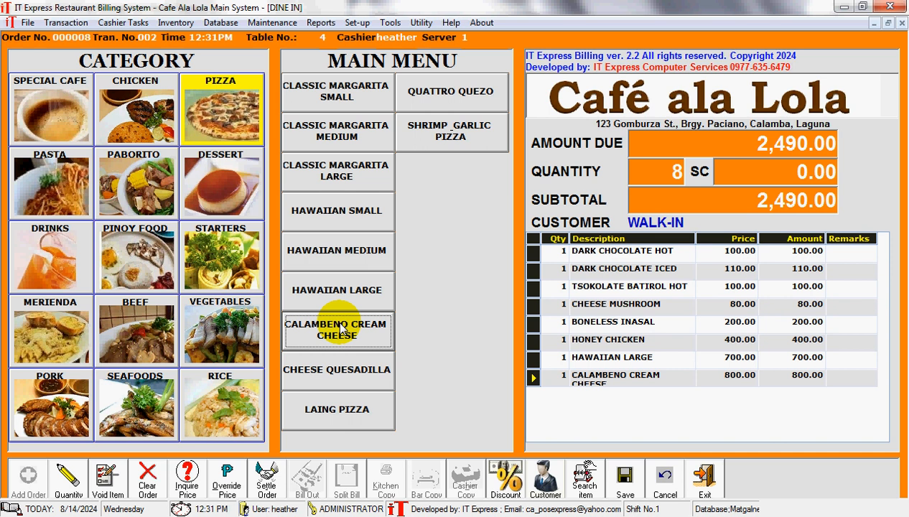
click(53, 187)
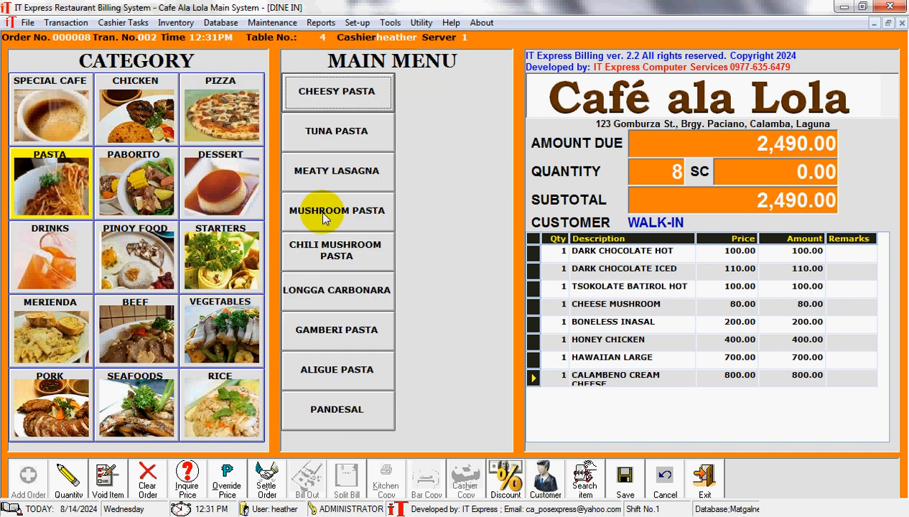
click(324, 100)
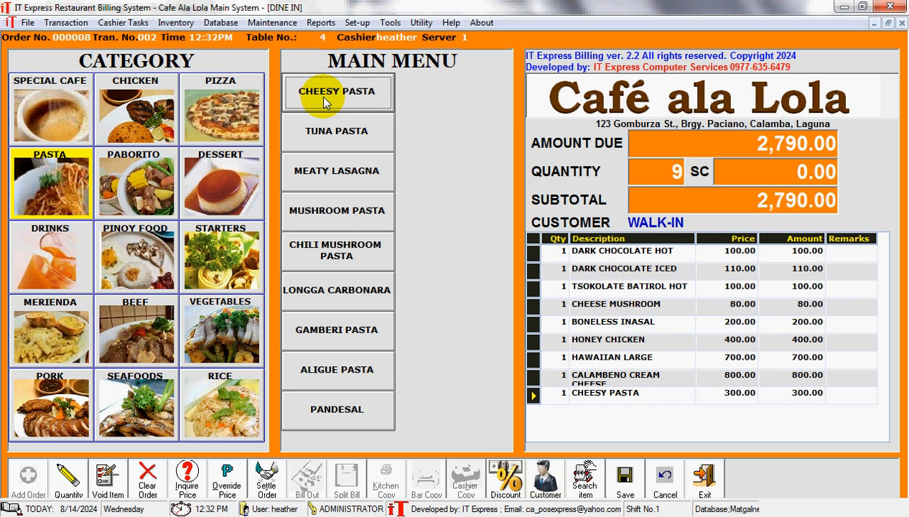
- Add Tuna Pasta from the Pasta category to the order and set its quantity to 3
click(325, 135)
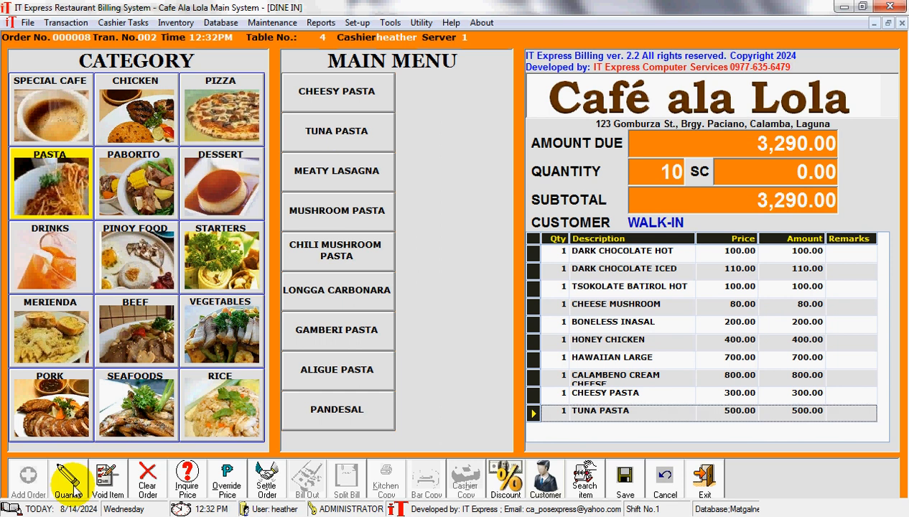
click(70, 482)
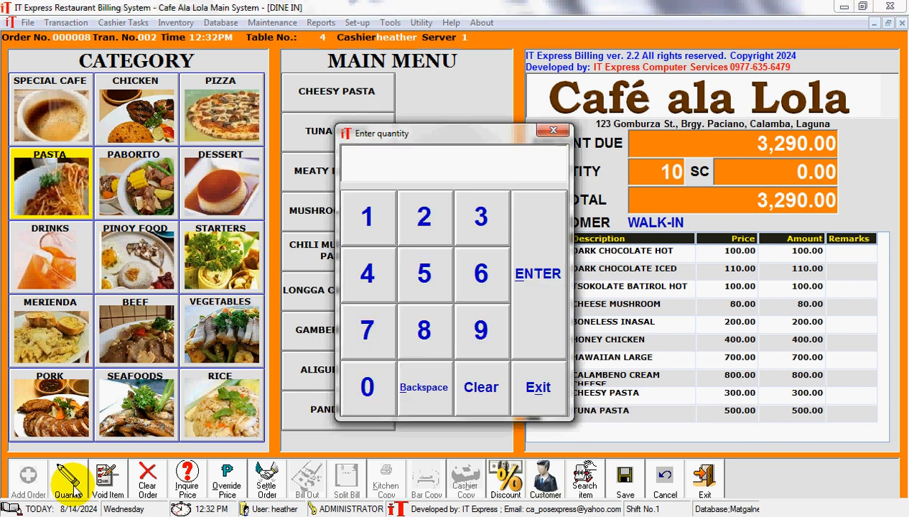
text(3)
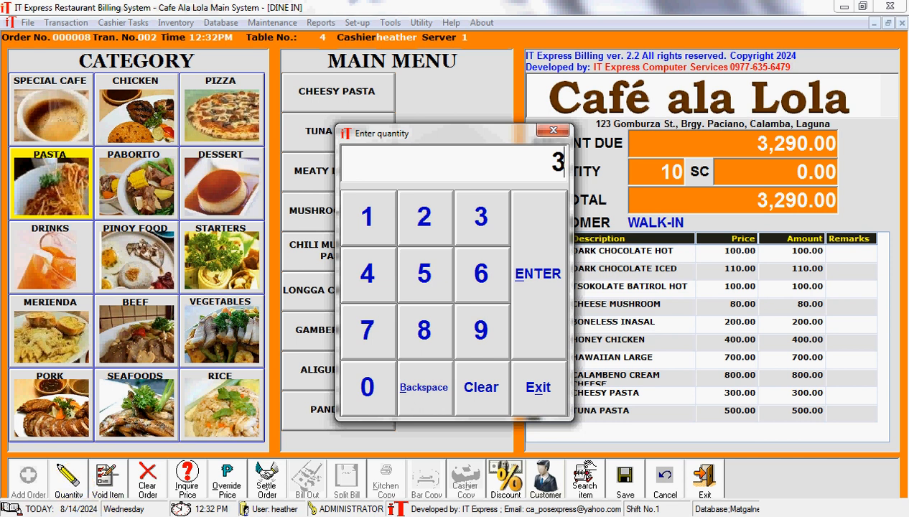
click(533, 277)
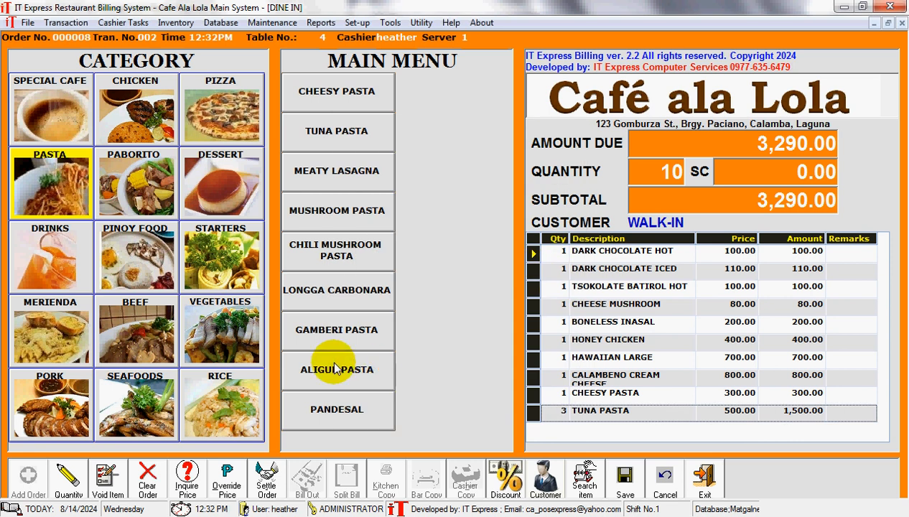
- Add Tinolang Manok from the Paborito category to the order and set its quantity to 3
click(137, 200)
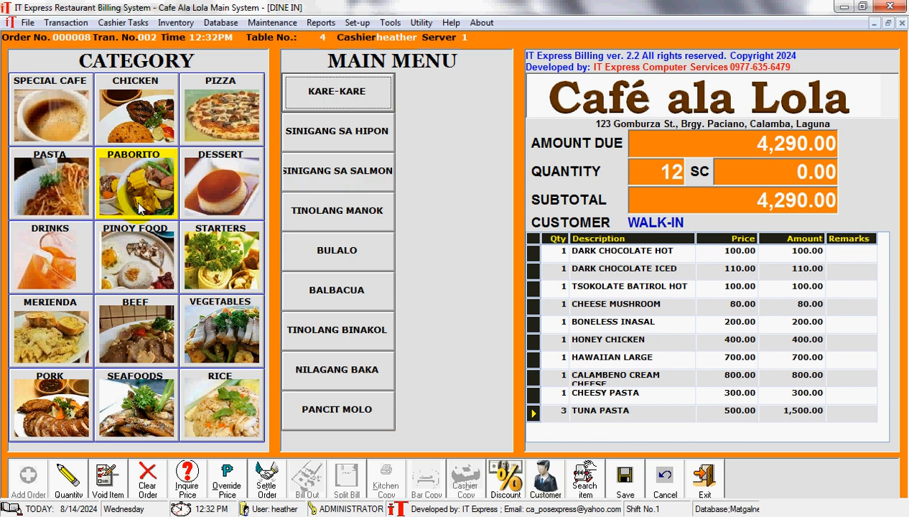
click(343, 209)
click(343, 209)
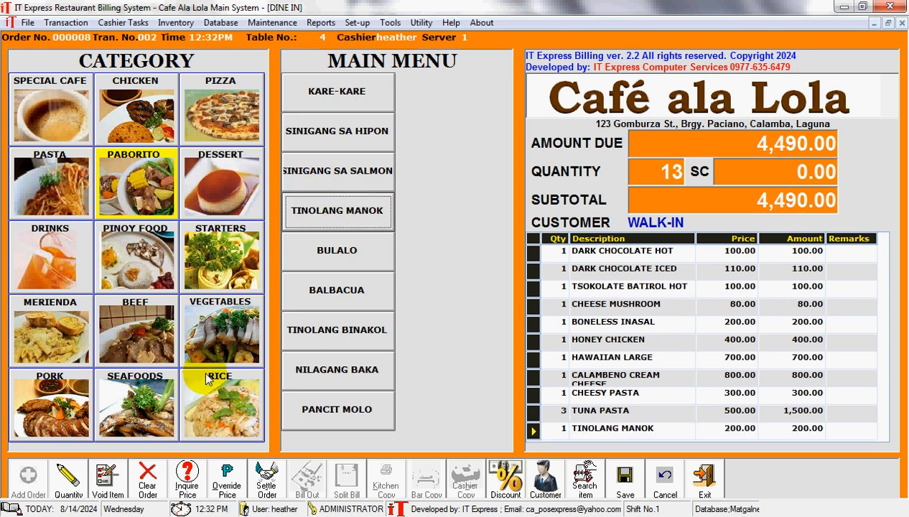
click(76, 490)
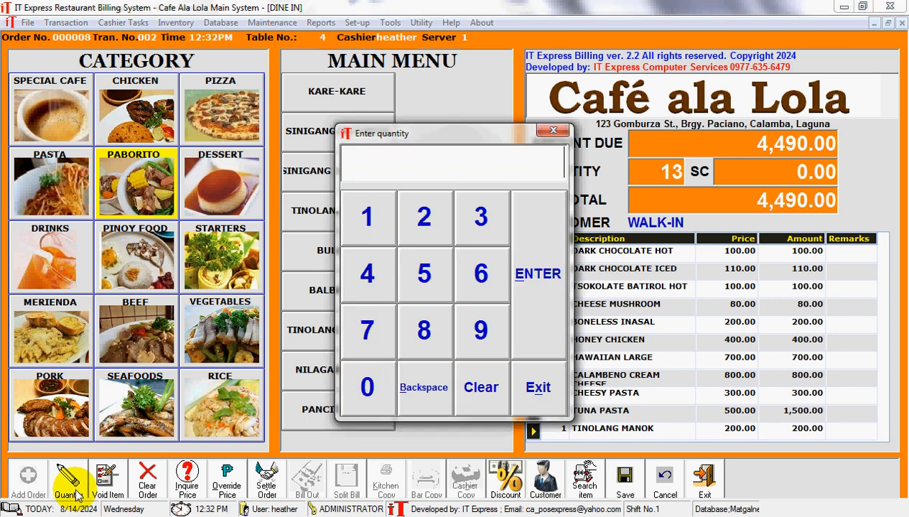
text(3)
click(535, 274)
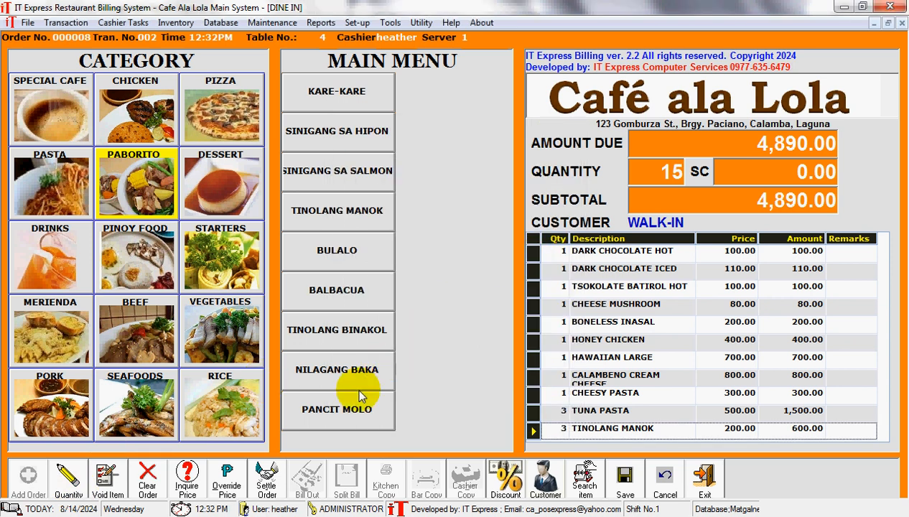
- Add one Pancit Molo to the order and void it by entering the supervisor's user name and password
click(354, 410)
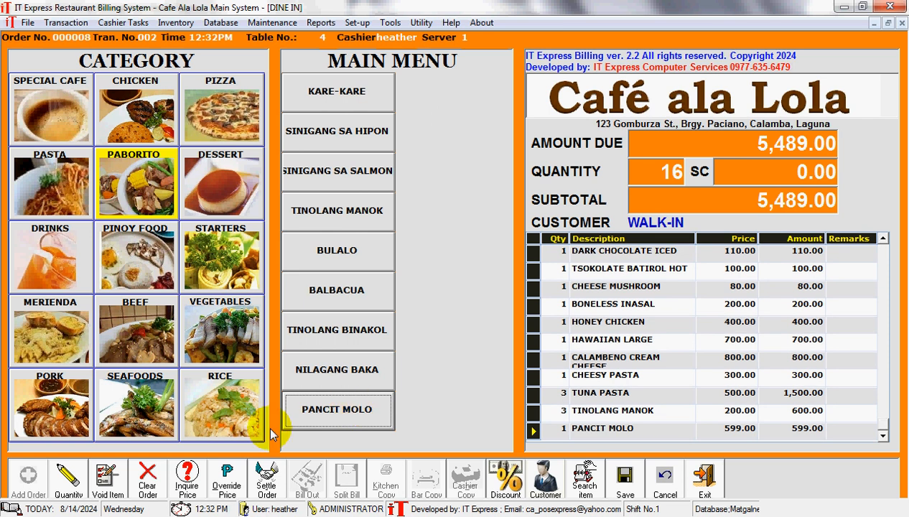
click(106, 477)
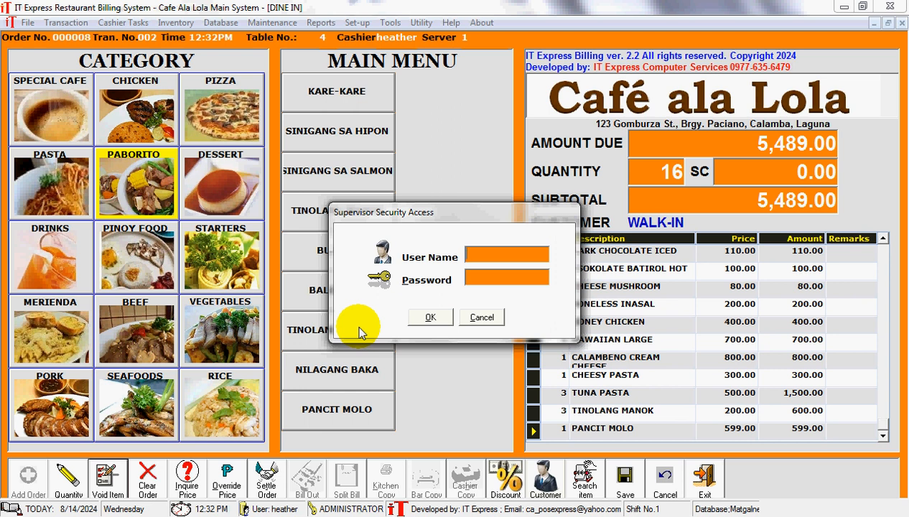
text(11)
key(Tab)
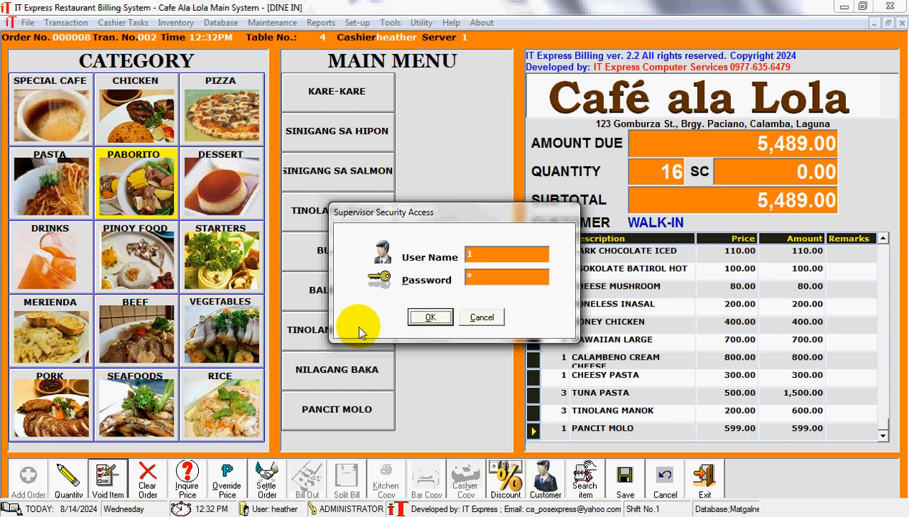
key(Return)
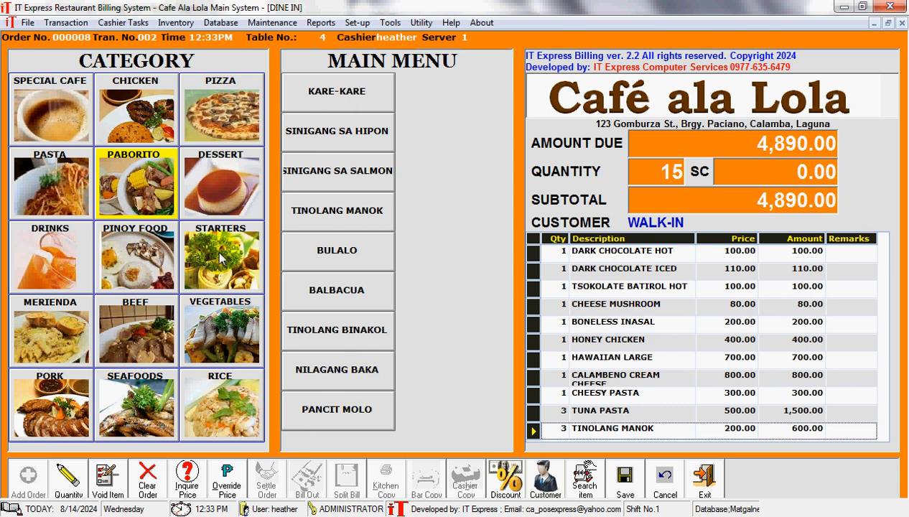
- Add one Leche Plan from the Dessert category and one Fries from the Merienda category to the order
click(226, 183)
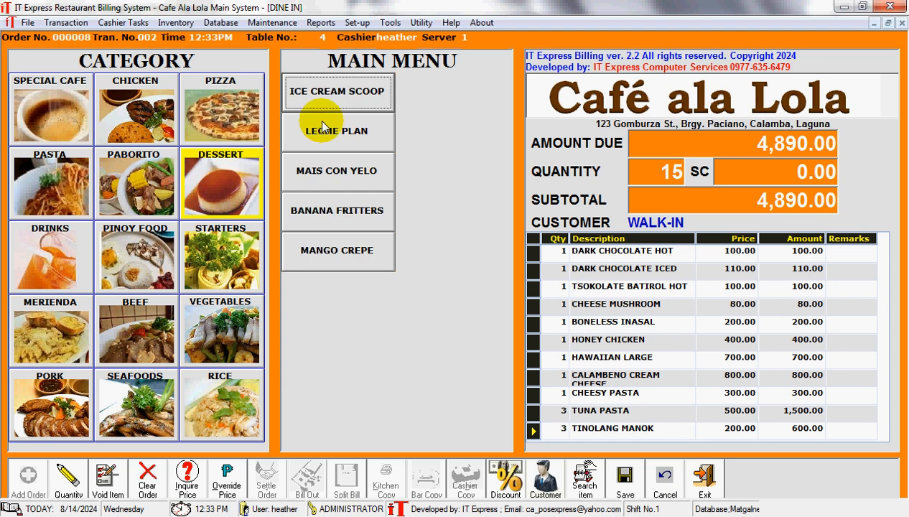
click(323, 135)
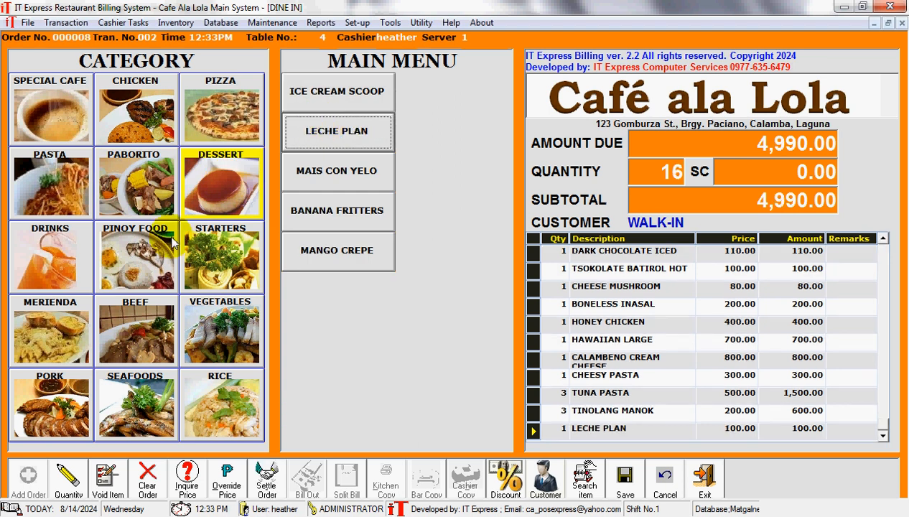
click(53, 313)
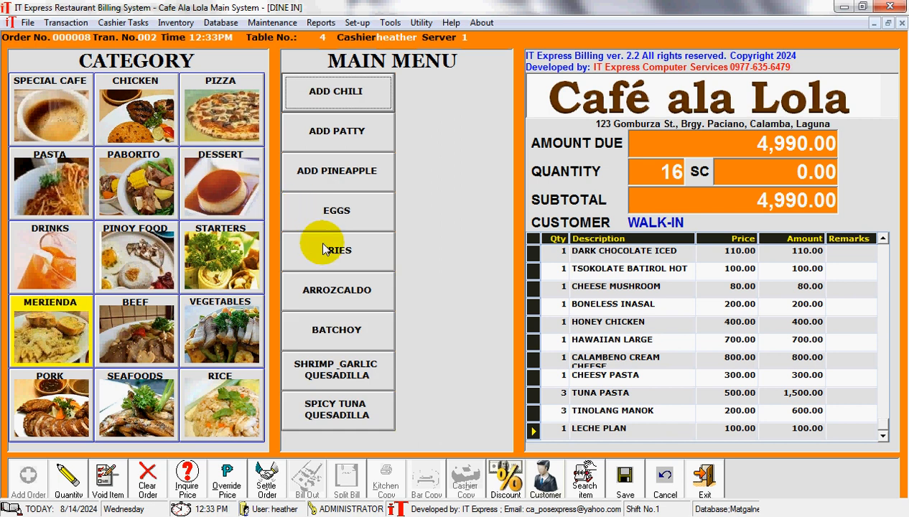
click(335, 248)
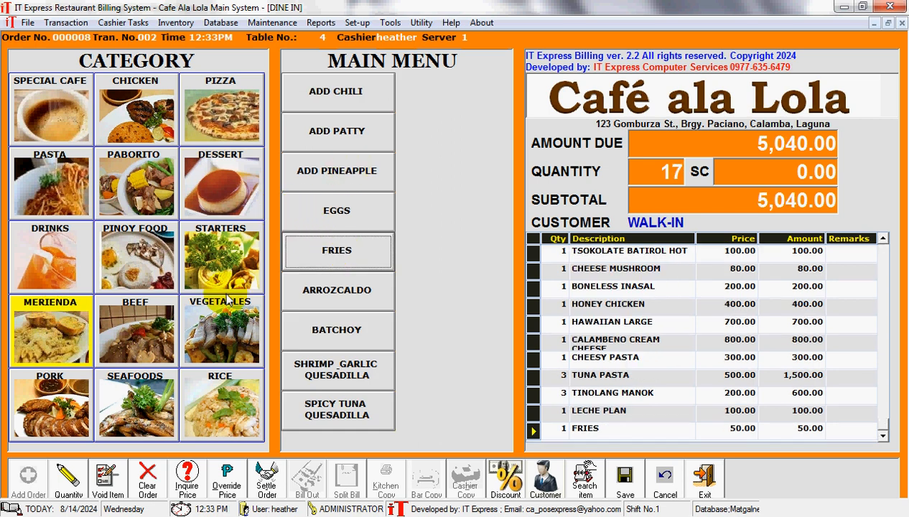
- Add Bistek Pinoy from the Beef category to the order and set its quantity to 3
click(140, 320)
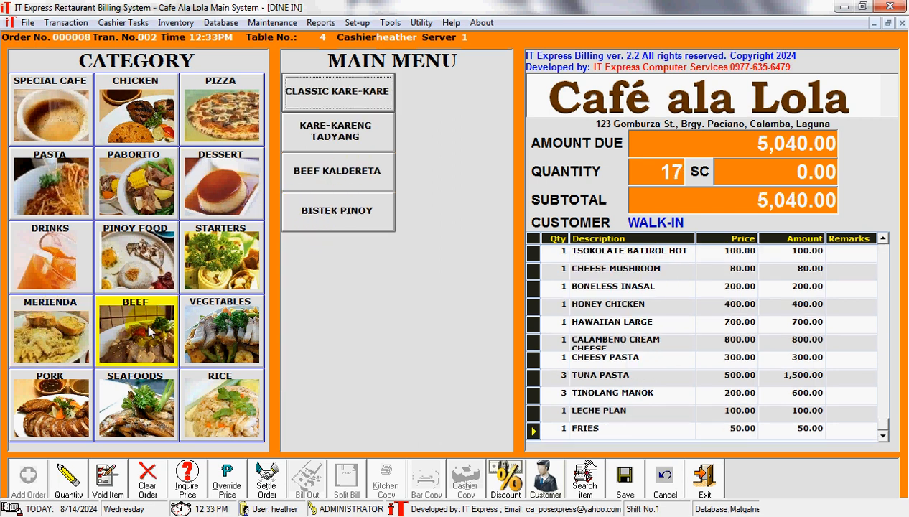
click(313, 211)
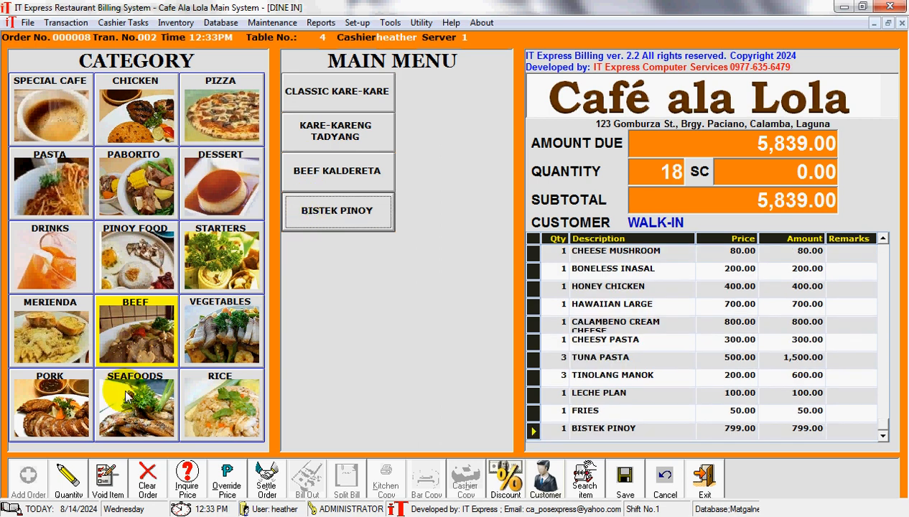
click(84, 477)
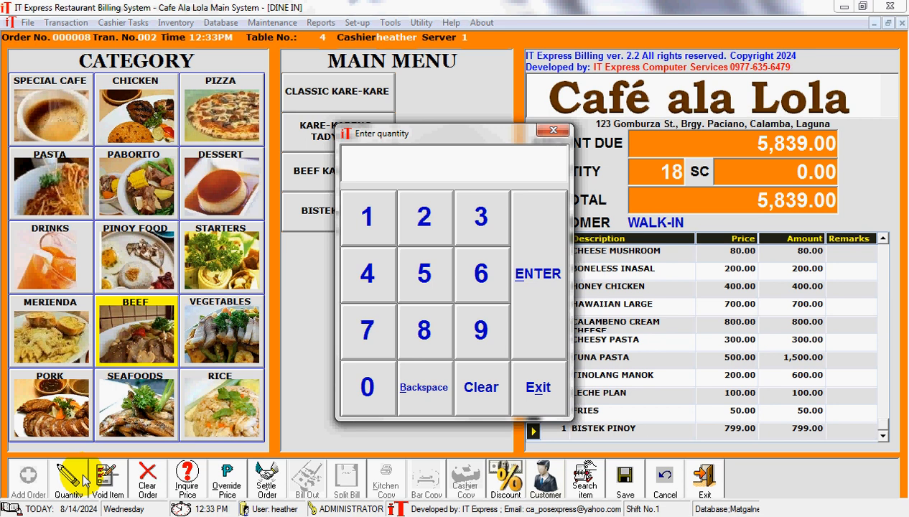
text(3)
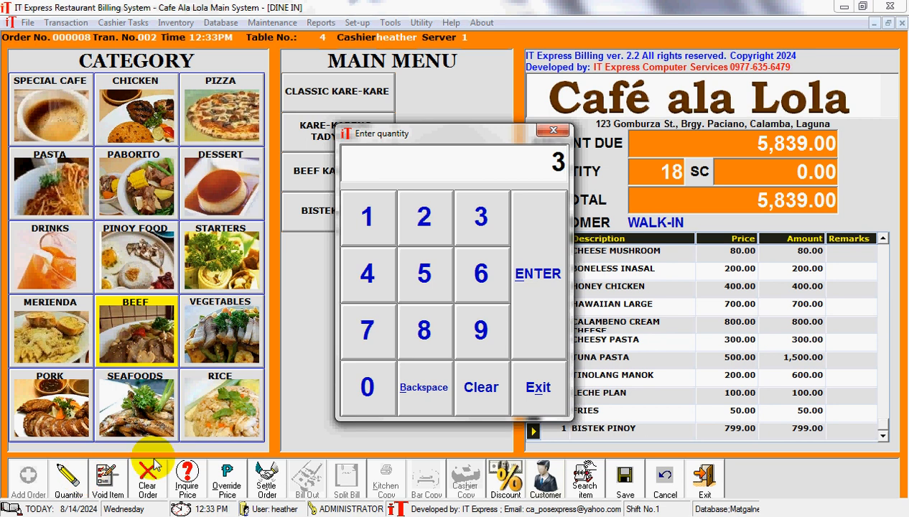
click(519, 306)
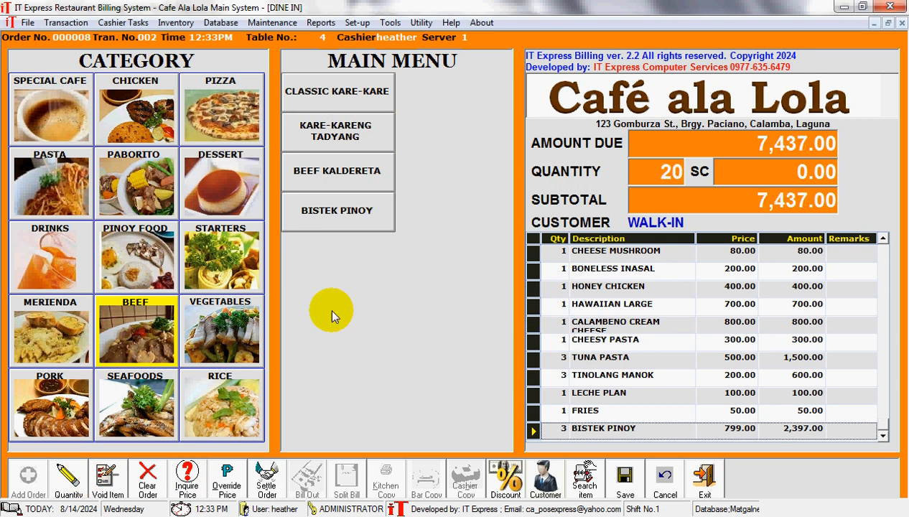
- Add one Pinakbet, one Laing and one Kangkong from the Vegetables category to the order
click(238, 326)
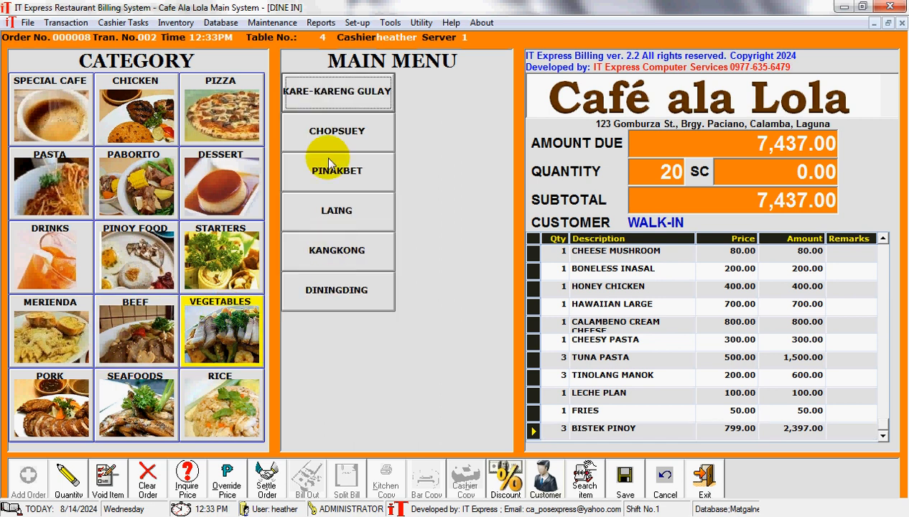
click(338, 181)
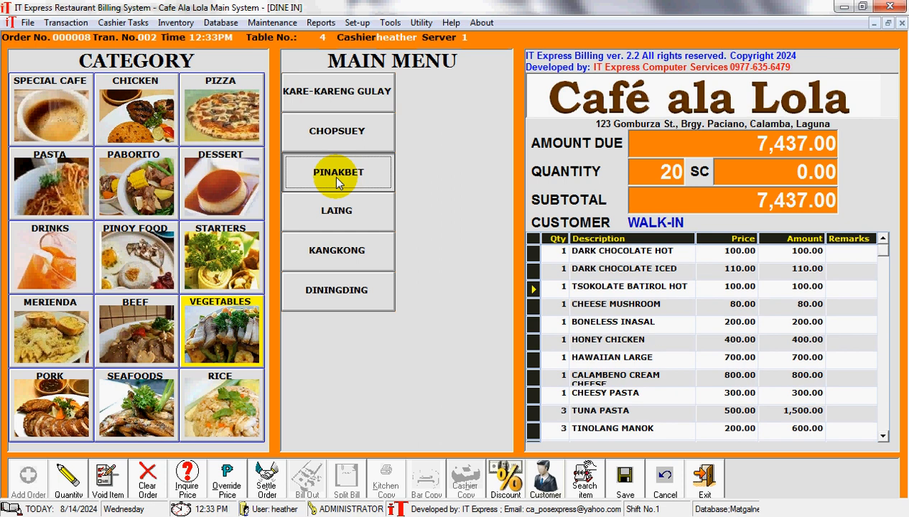
click(333, 218)
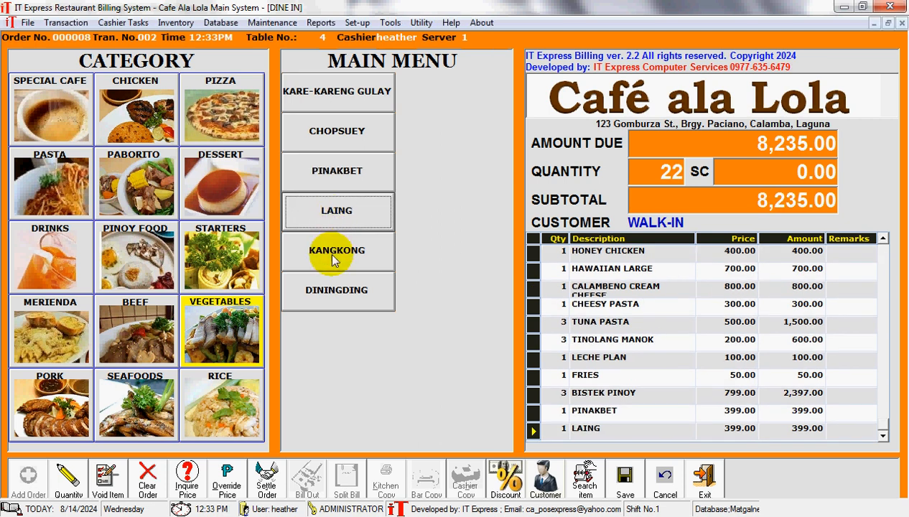
click(337, 250)
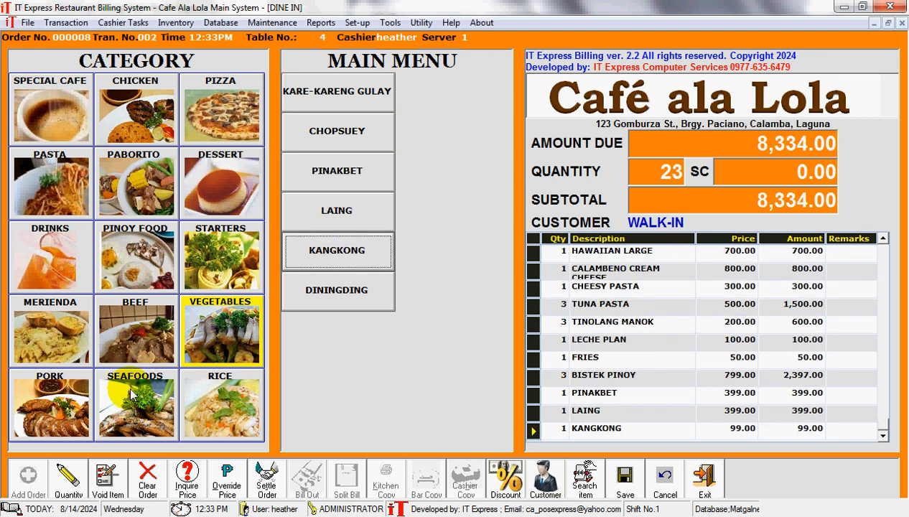
- Add Garlic Rice from the Rice category to the order and set its quantity to 10
click(150, 411)
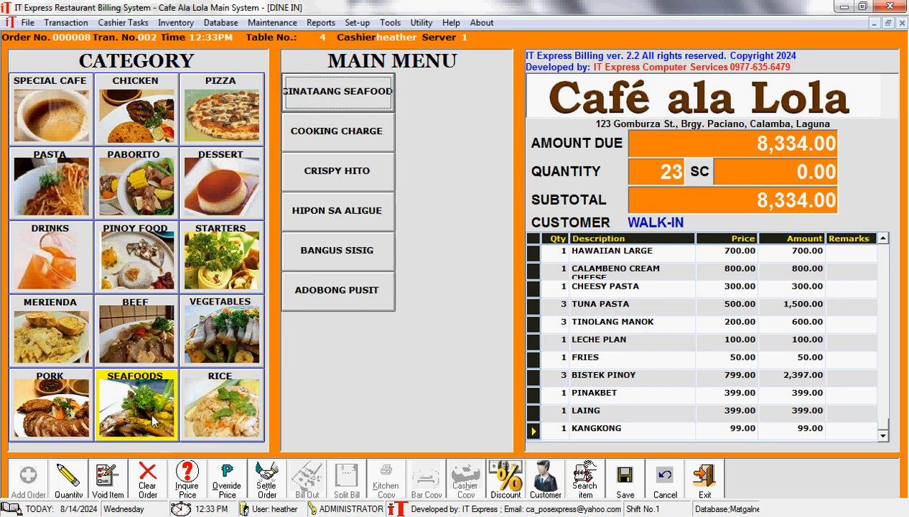
click(64, 411)
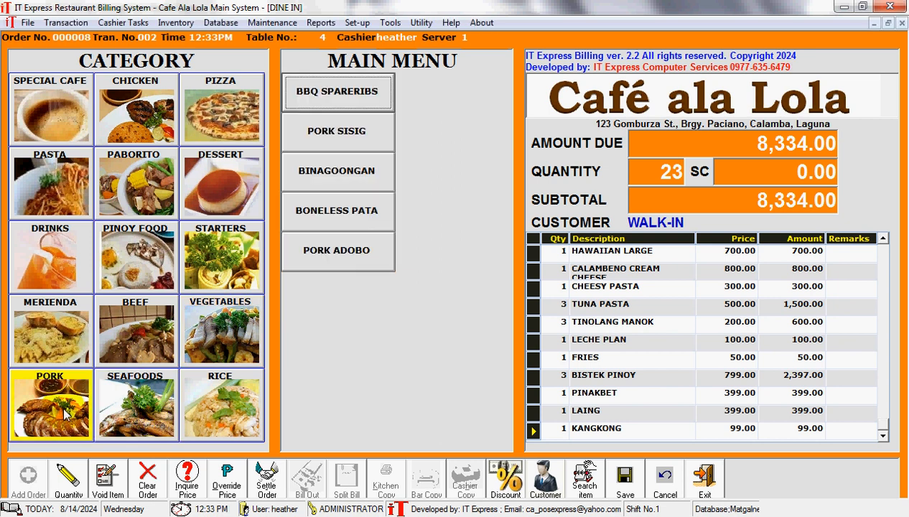
click(237, 423)
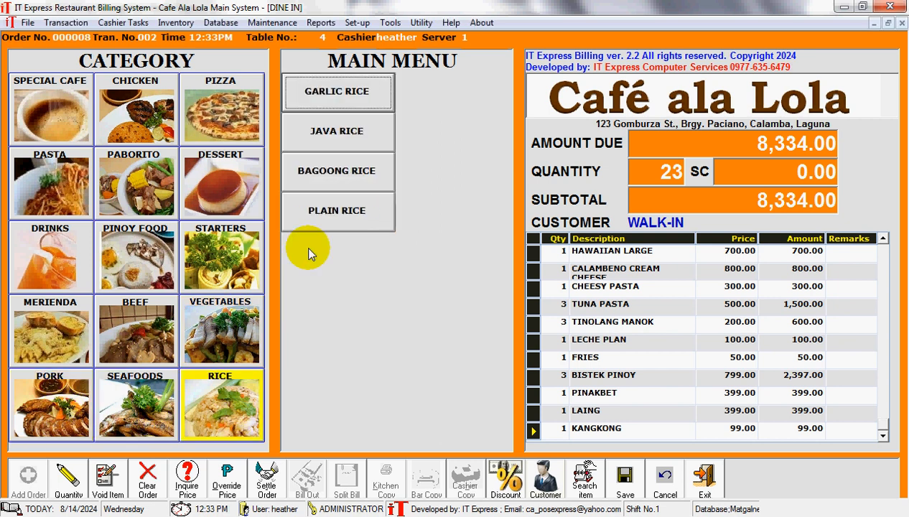
click(320, 99)
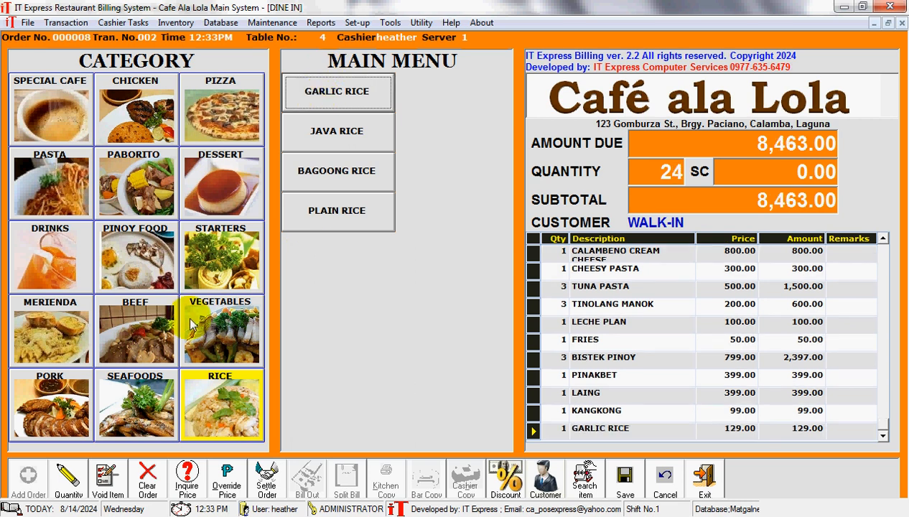
click(75, 484)
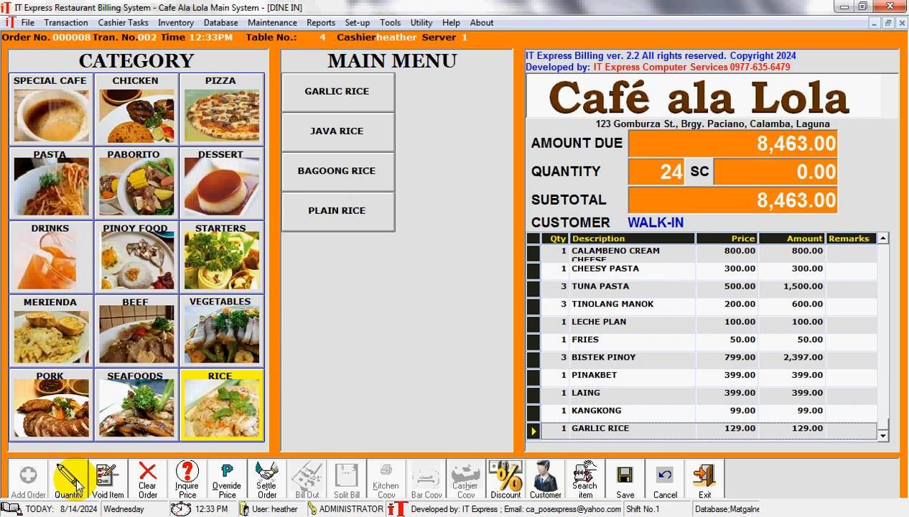
click(75, 485)
text(1)
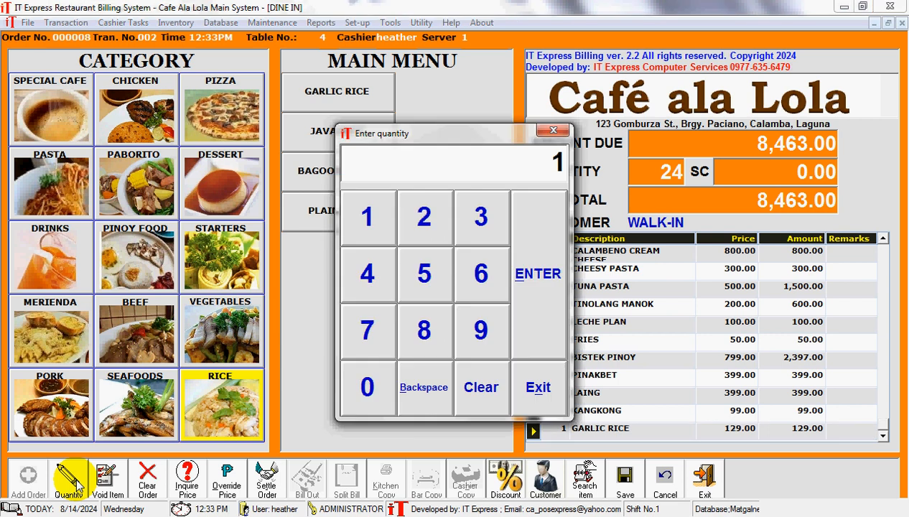
text(0)
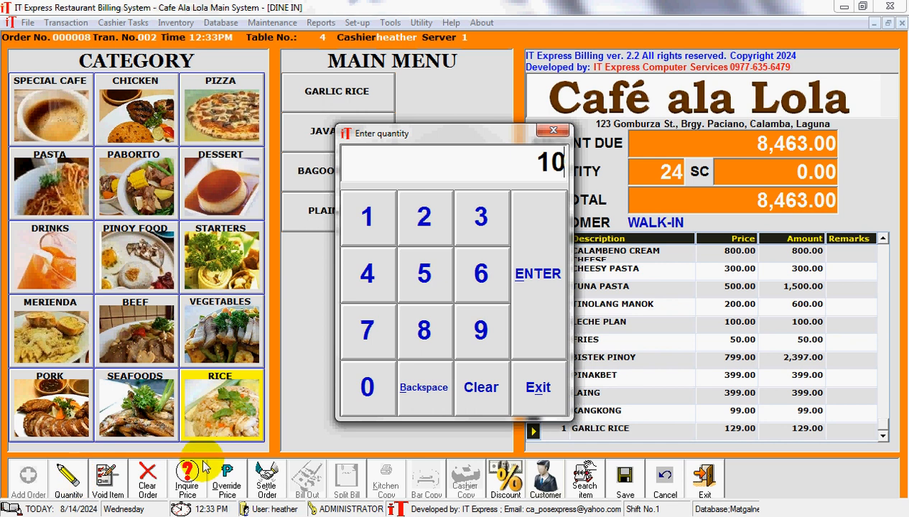
click(527, 255)
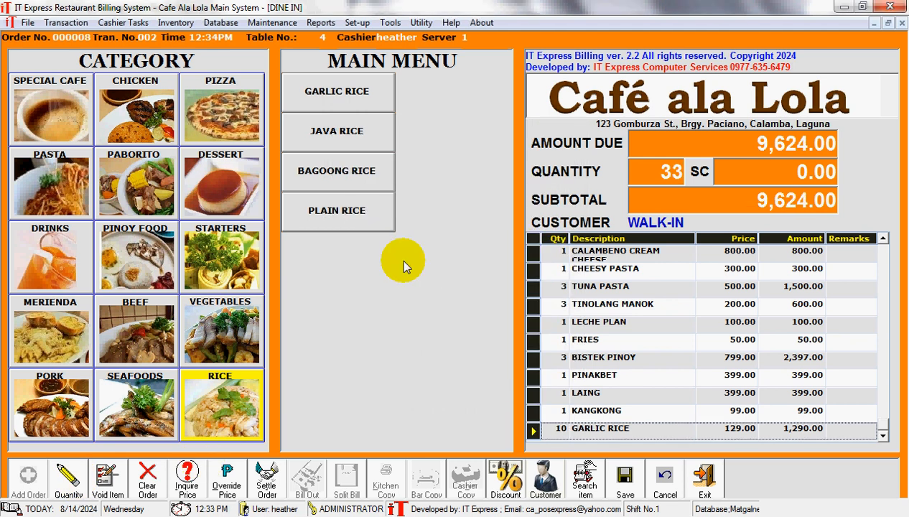
- Add Plain Rice from the Rice category to the order and set its quantity to 5
click(354, 228)
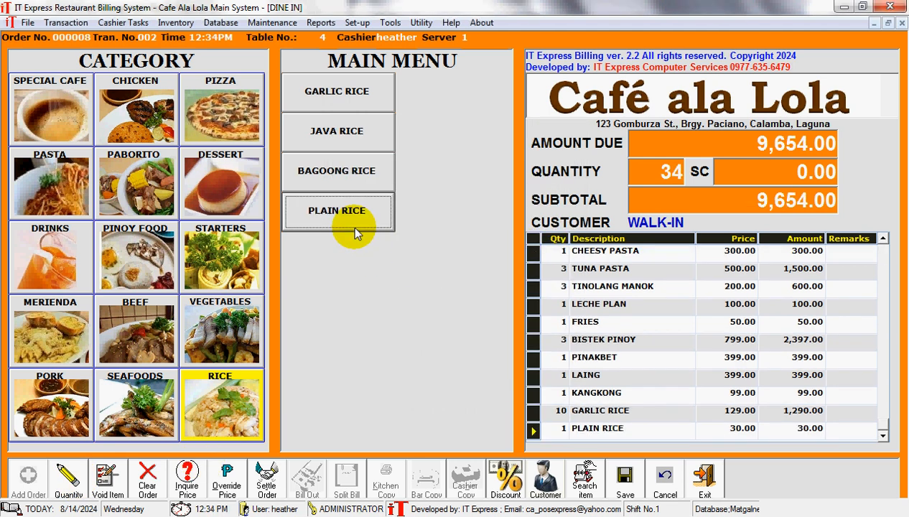
click(66, 493)
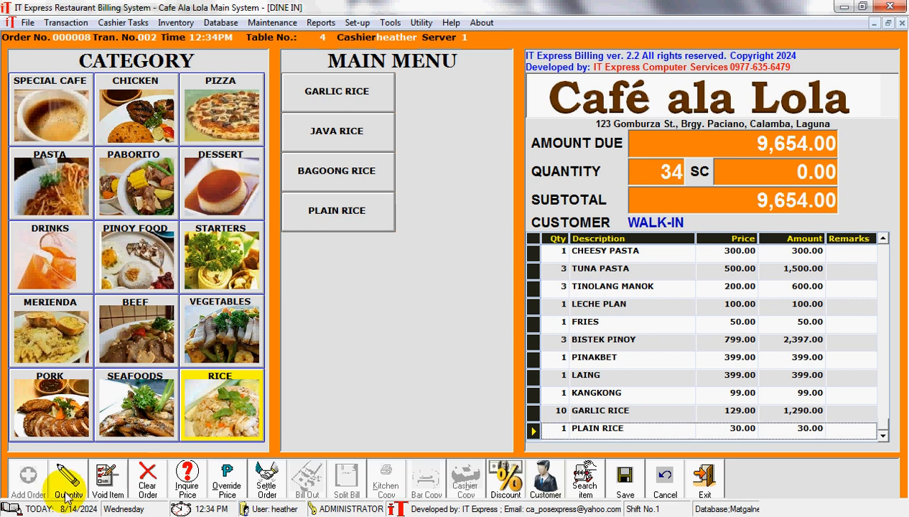
click(66, 492)
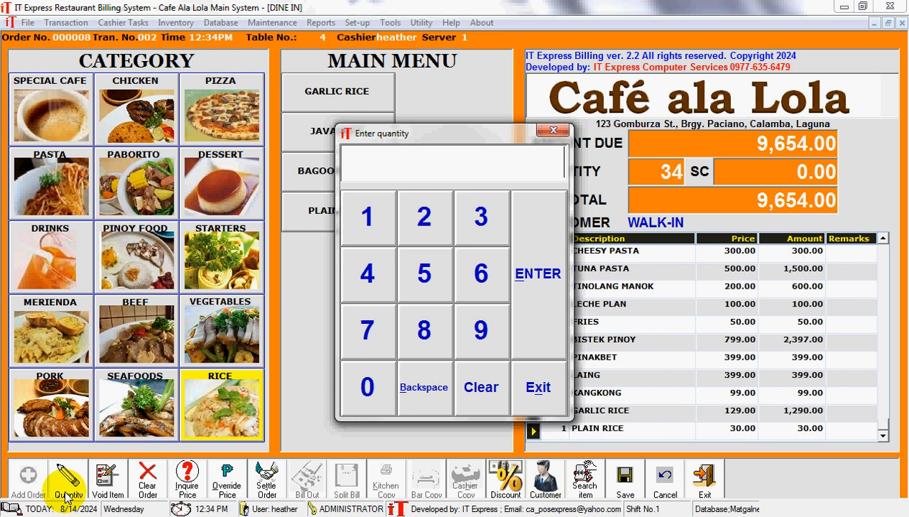
text(5)
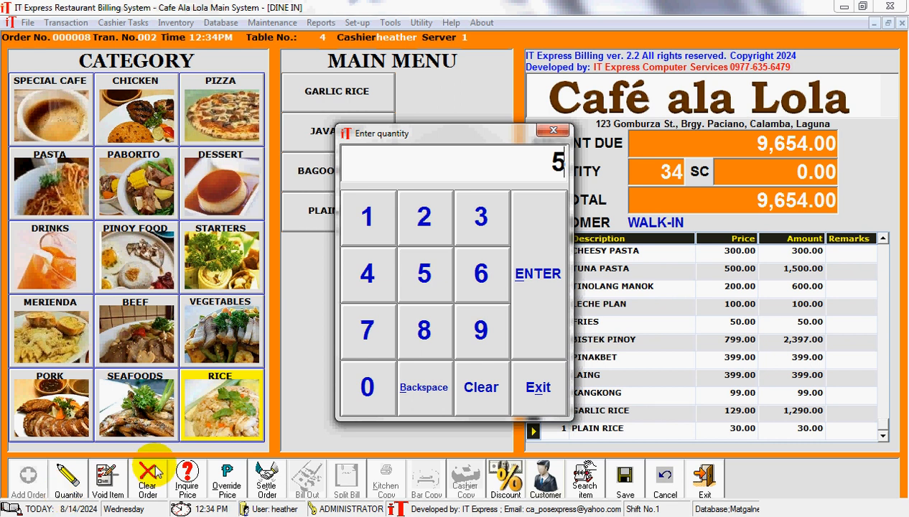
click(531, 241)
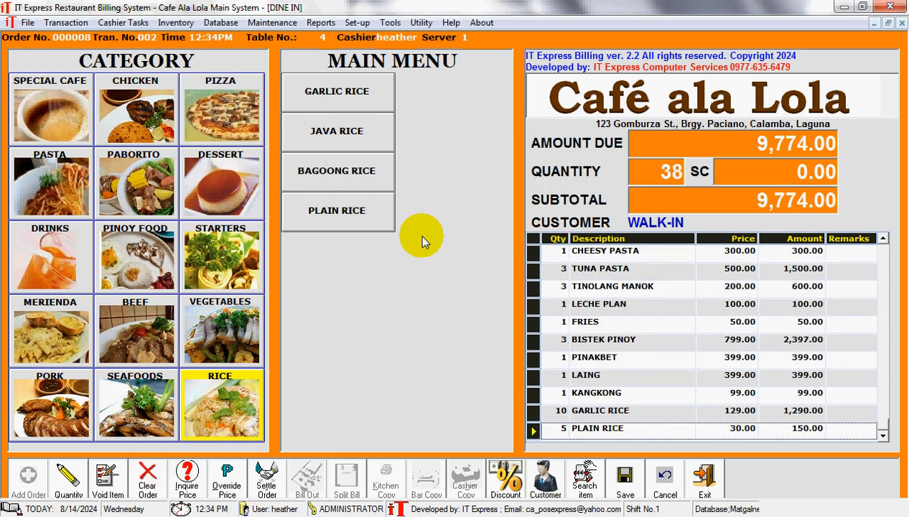
- Add one Buko Shake, one Mango Juice, one Sago at Gulaman and one Pineapple Juice from the Drinks category to the order
click(63, 260)
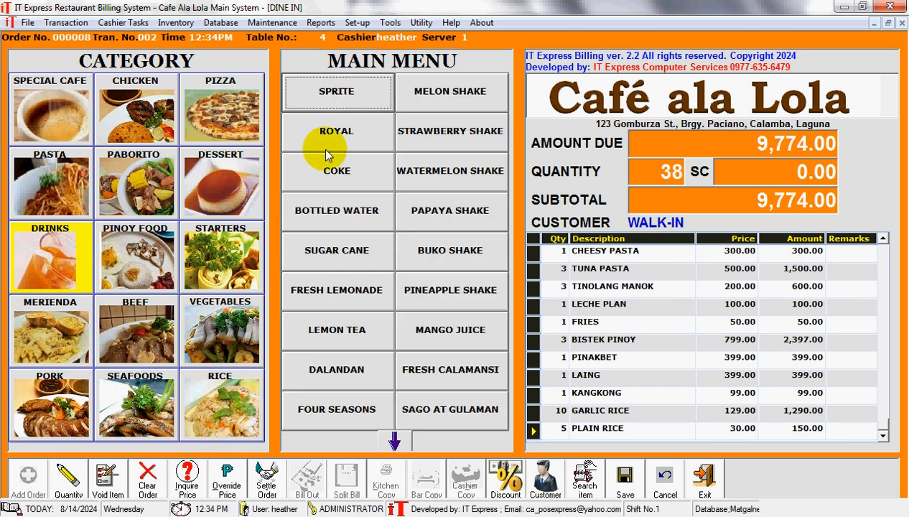
click(435, 258)
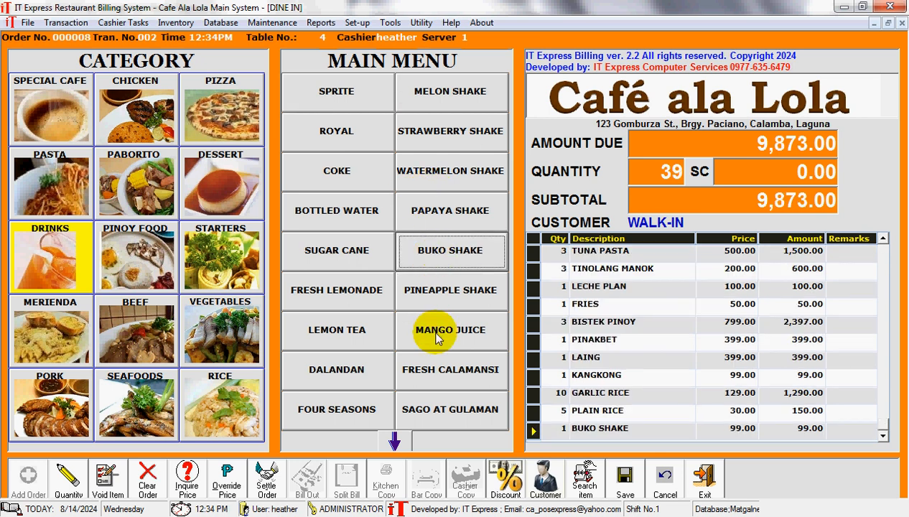
click(435, 336)
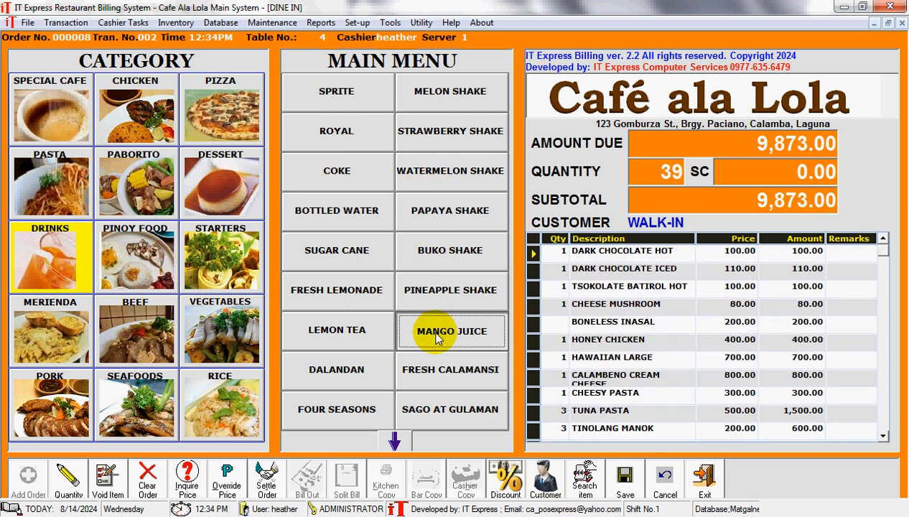
click(417, 410)
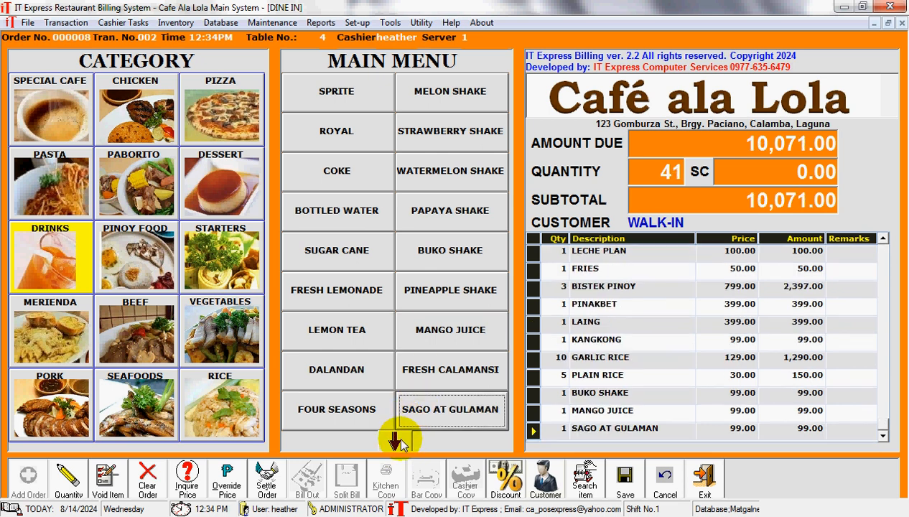
click(396, 438)
click(354, 101)
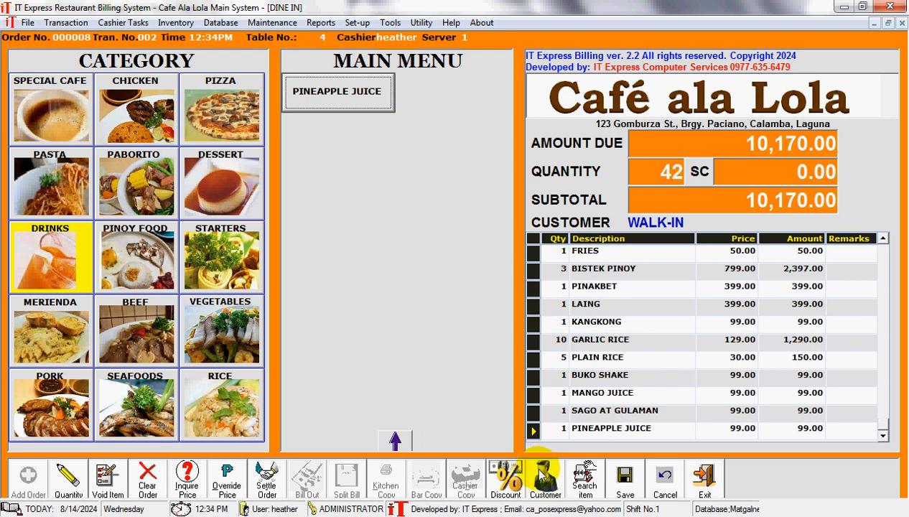
- Change the order's customer type to Member, looking up the customer by surname and selecting the matching record
click(543, 475)
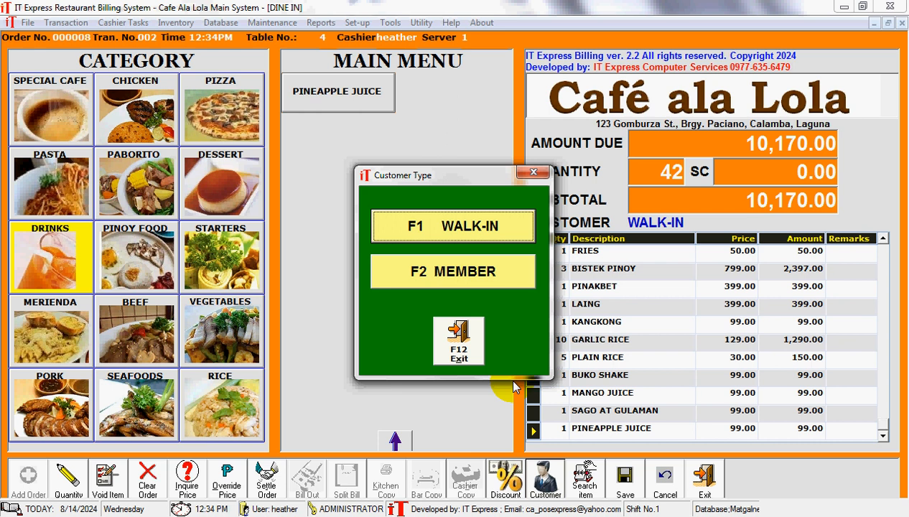
click(490, 276)
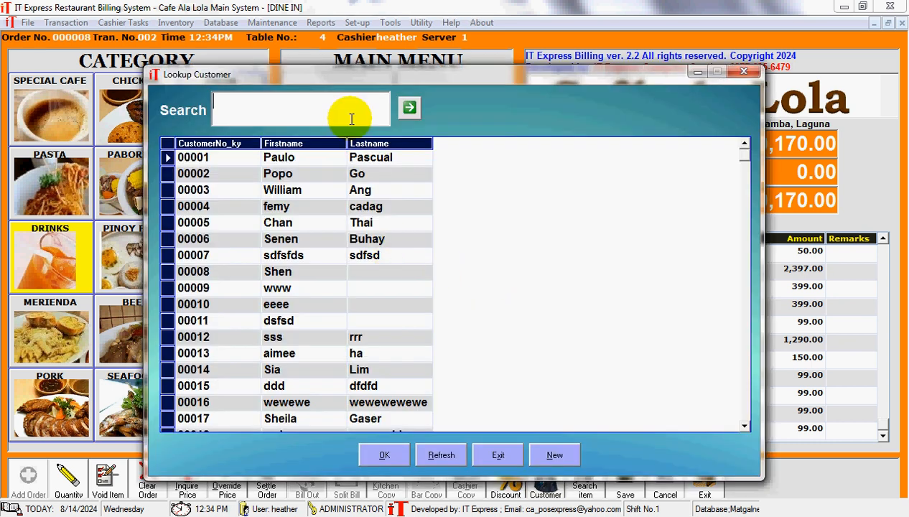
text(PAS)
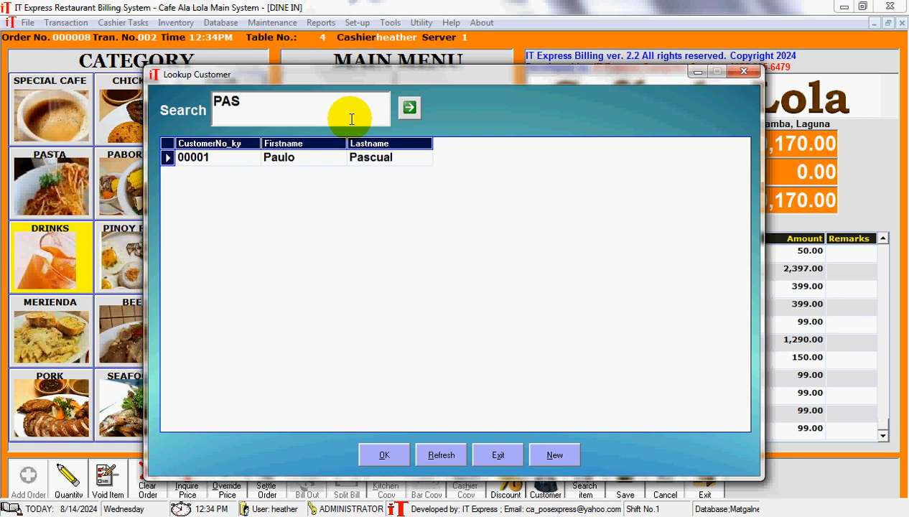
click(328, 161)
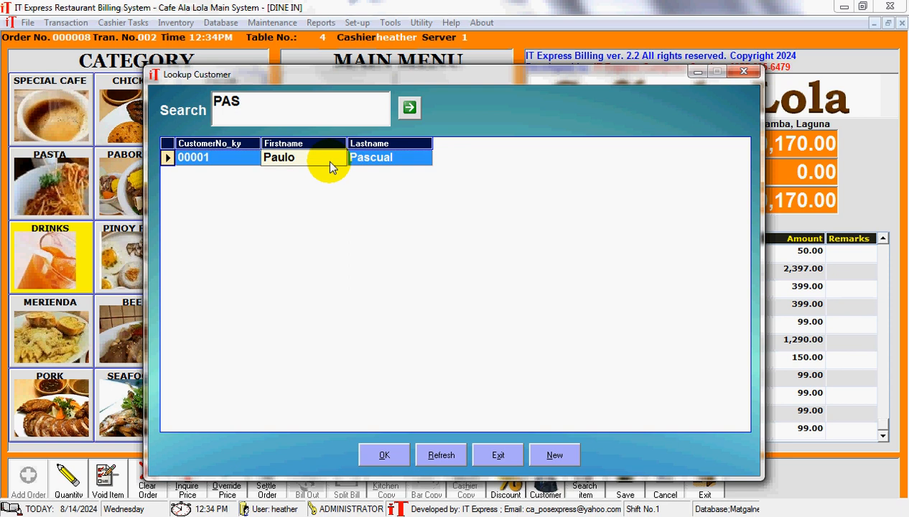
double_click(330, 166)
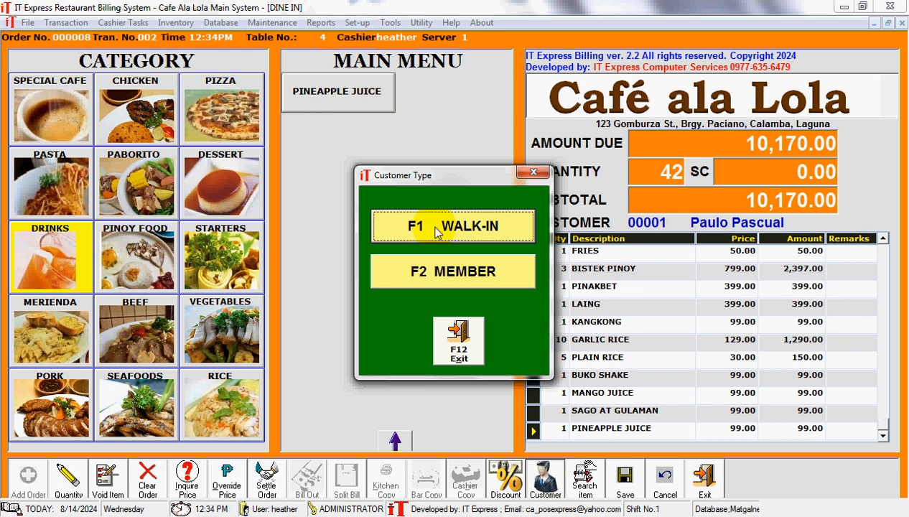
click(436, 267)
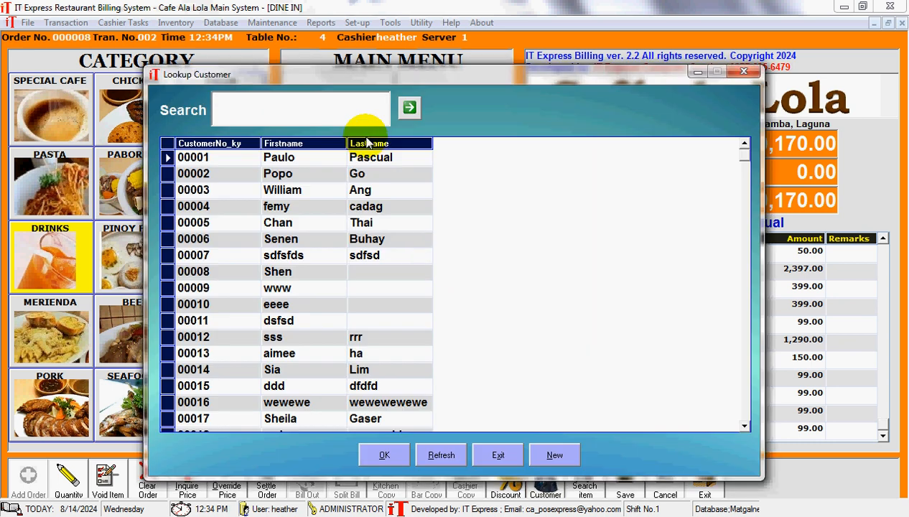
click(367, 159)
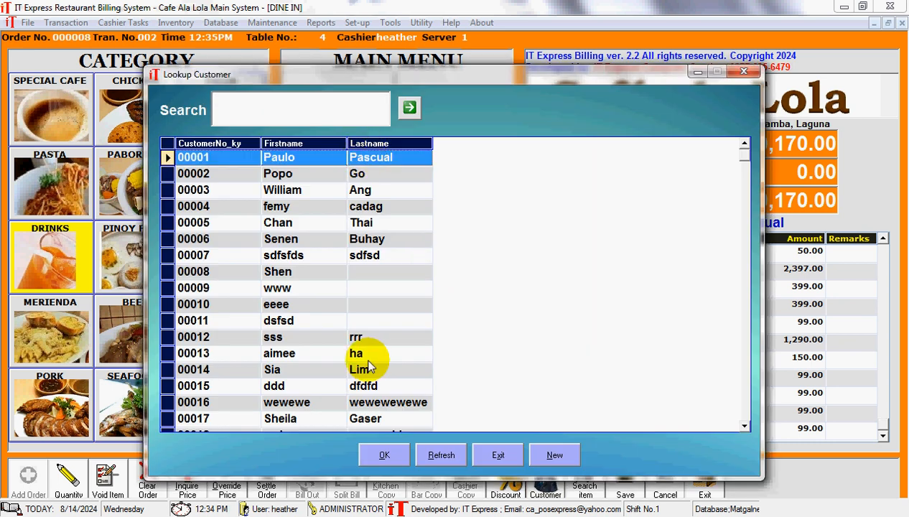
click(389, 454)
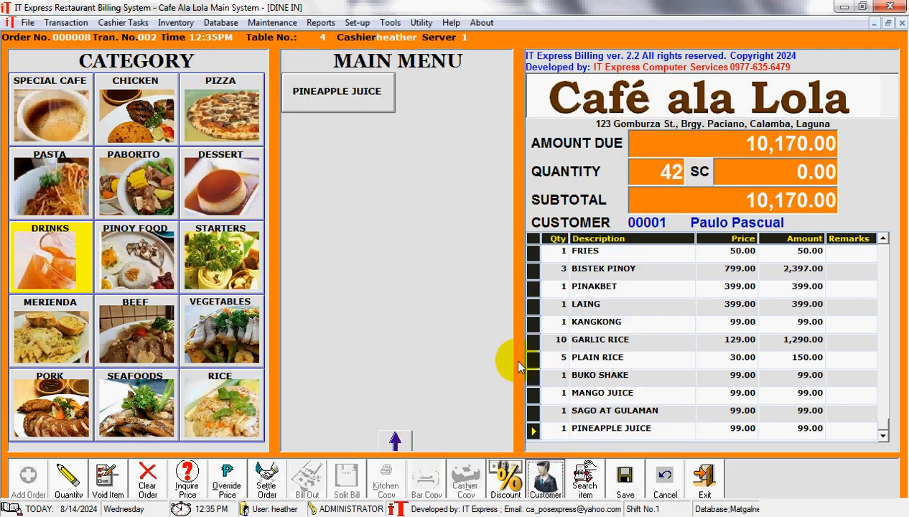
- Apply the 10% cash discount to the order
click(514, 491)
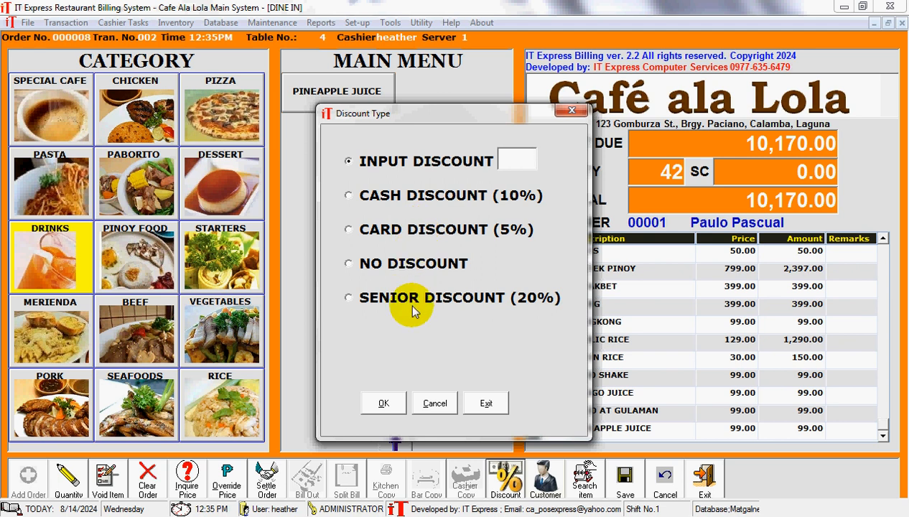
click(443, 201)
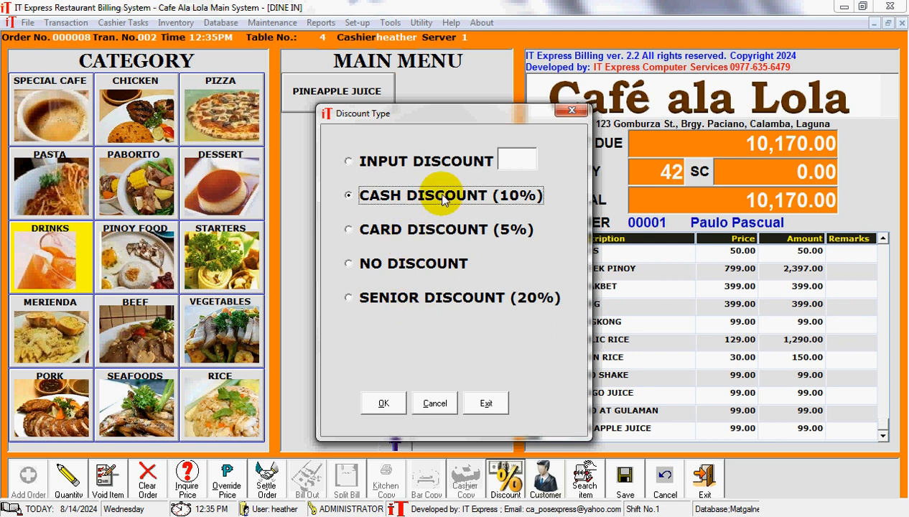
click(381, 404)
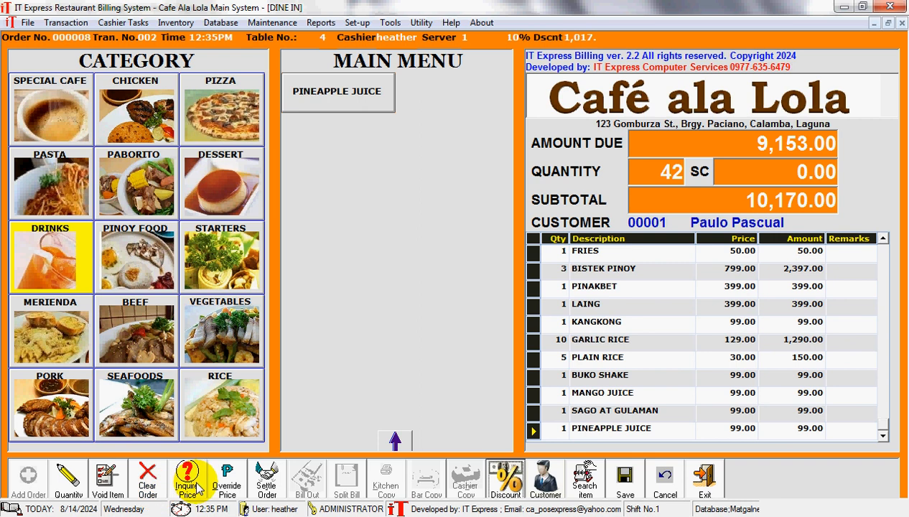
- Search the item list for CHI and add one Boneless Inasal to the order
click(585, 476)
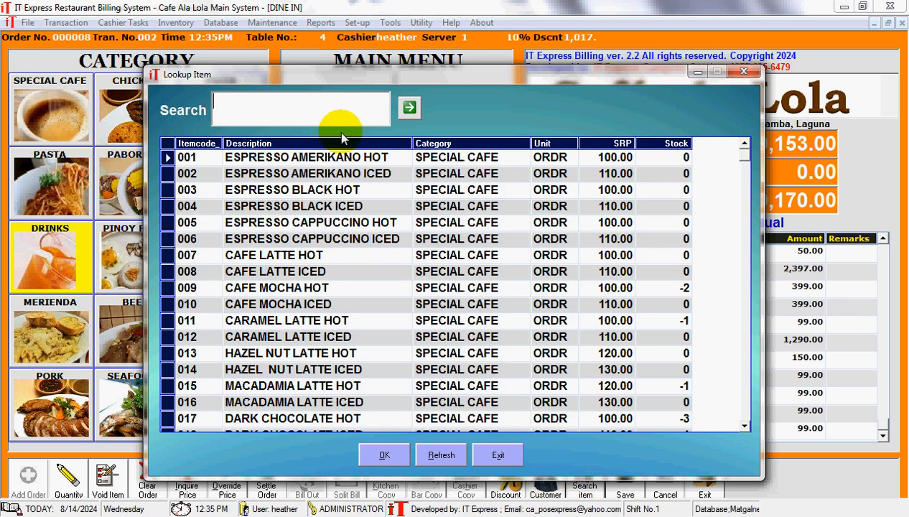
text(CH)
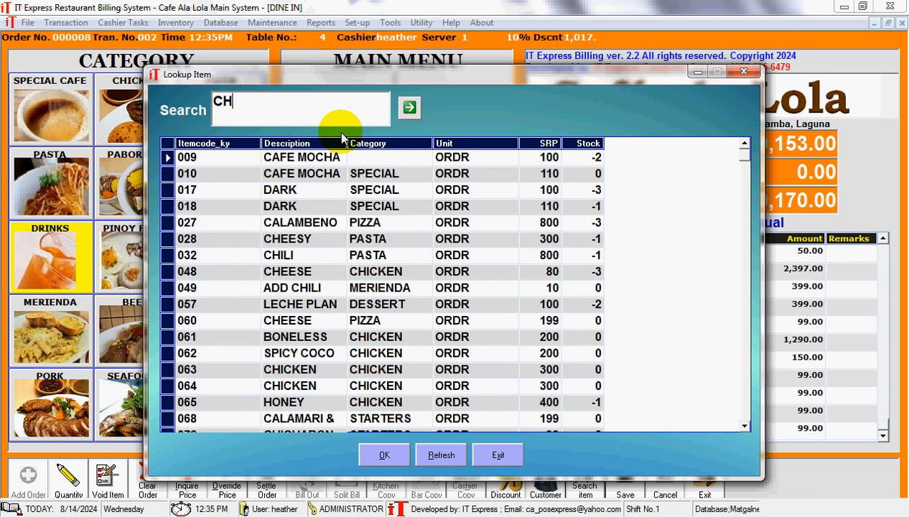
text(I)
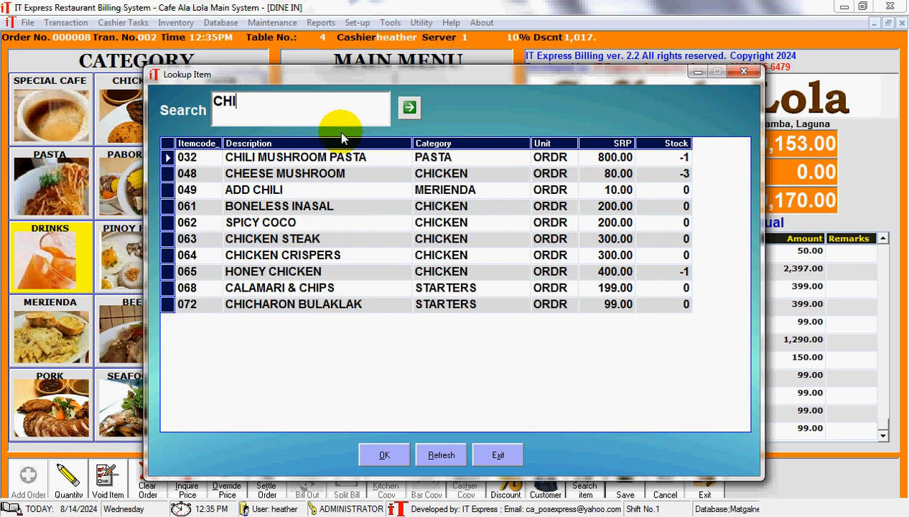
click(302, 210)
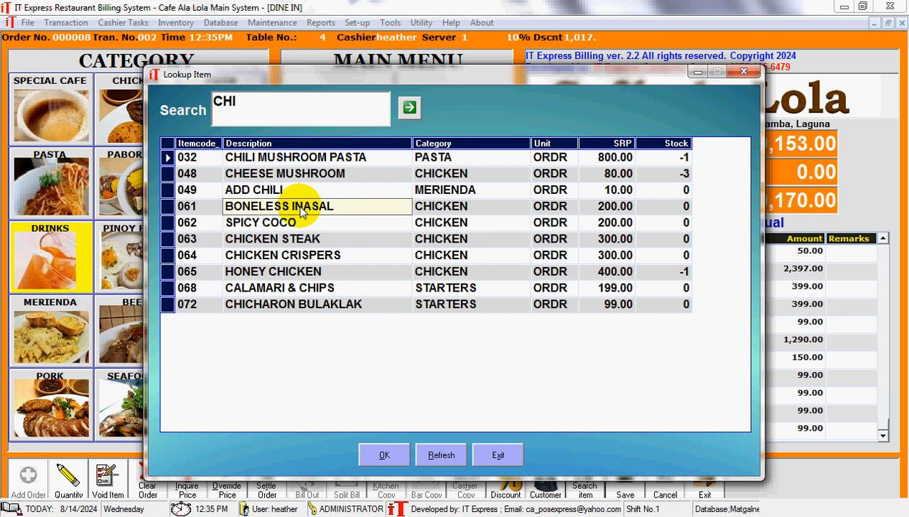
click(301, 208)
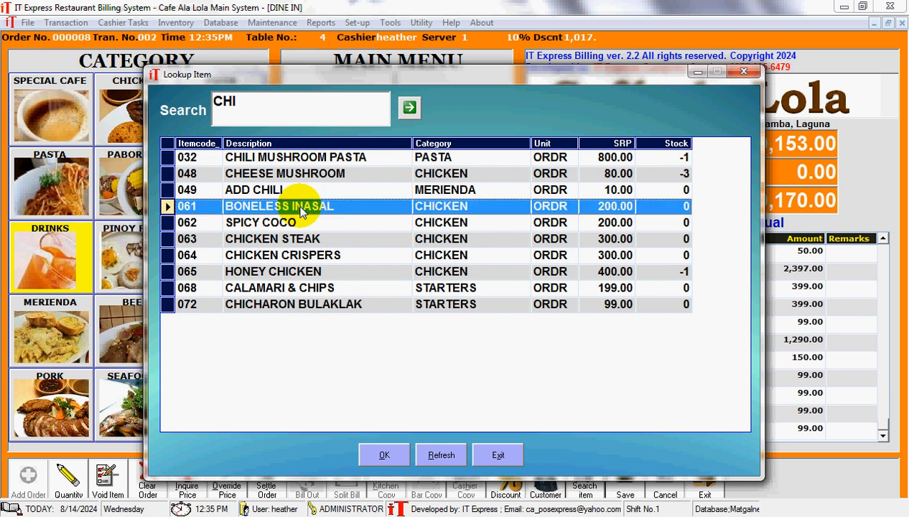
click(379, 455)
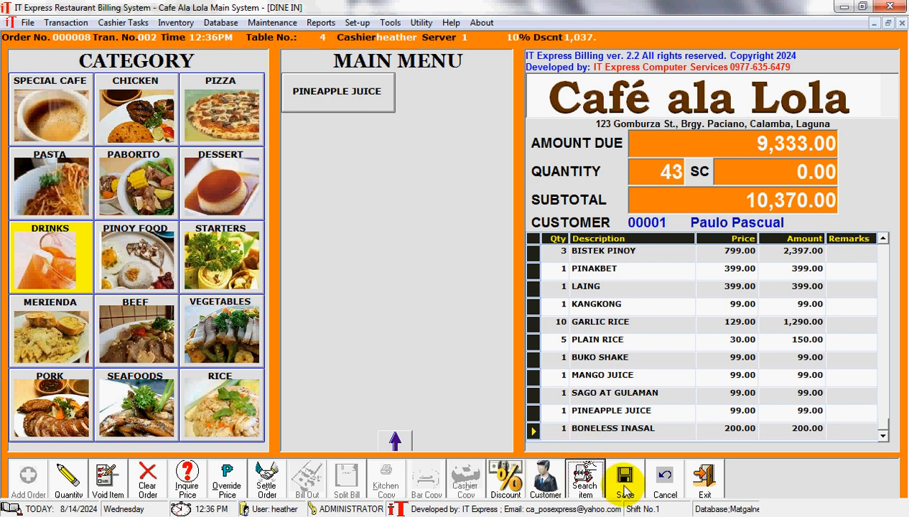
- Save the current order entries for table 04
click(624, 491)
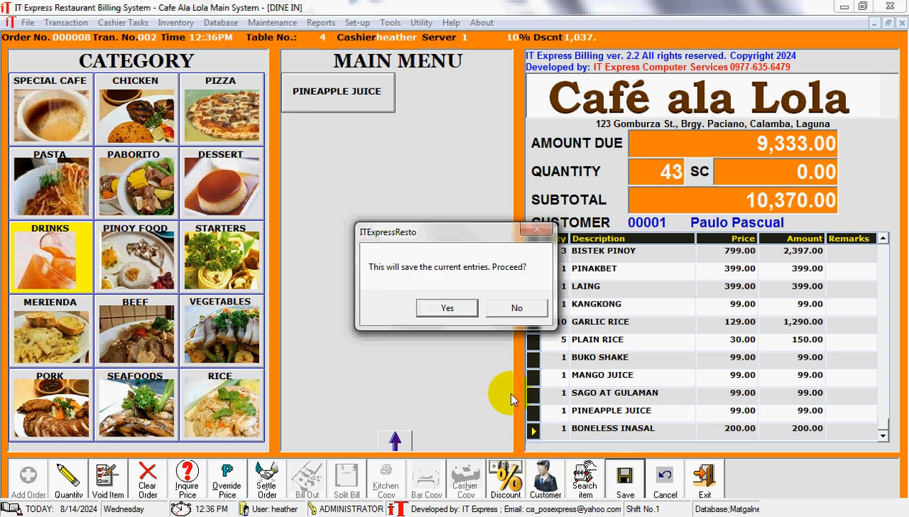
click(466, 309)
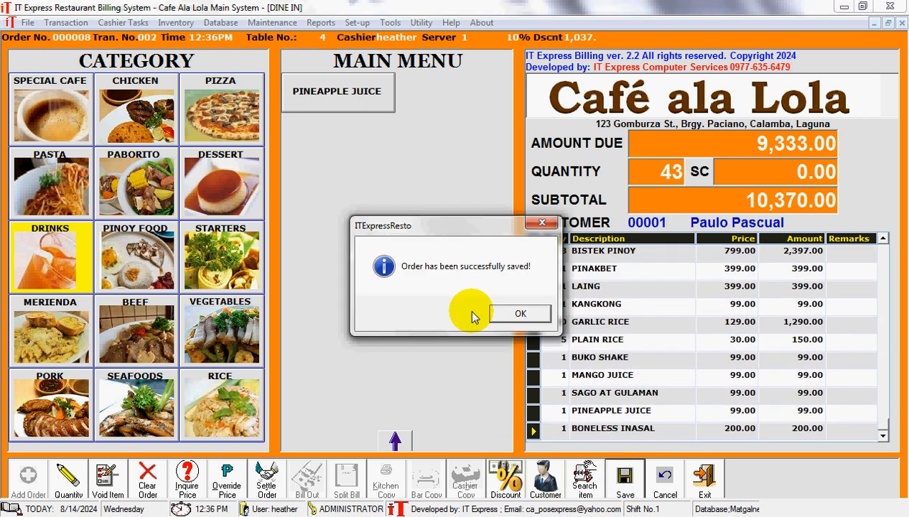
click(504, 319)
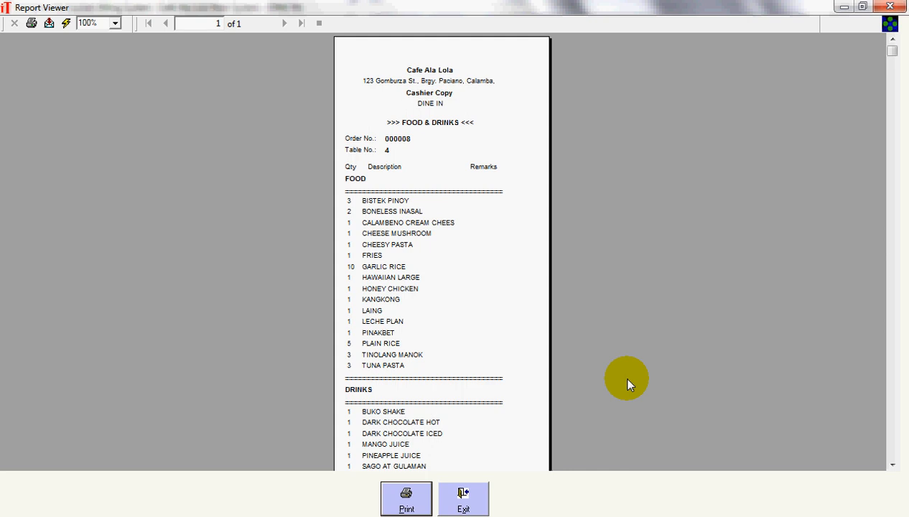
- Review the order's cashier copy down to the item totals and order dates, and close the report
click(893, 464)
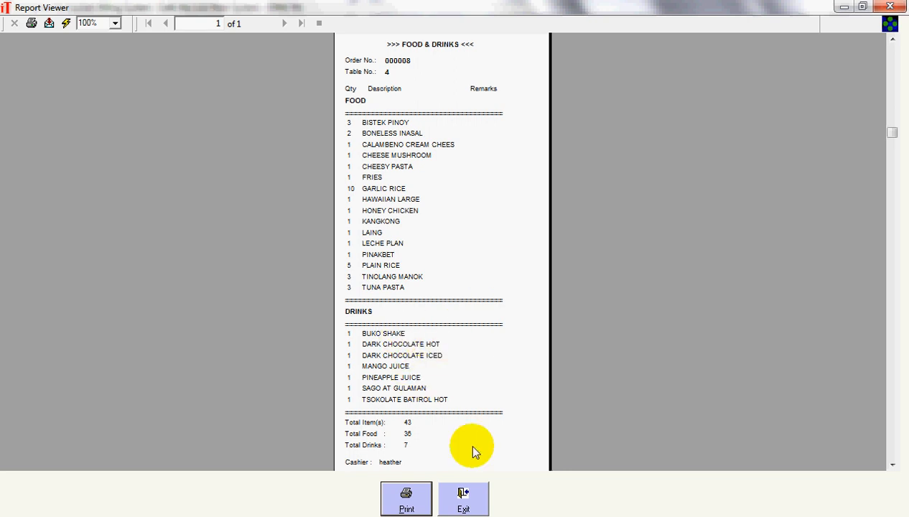
click(892, 466)
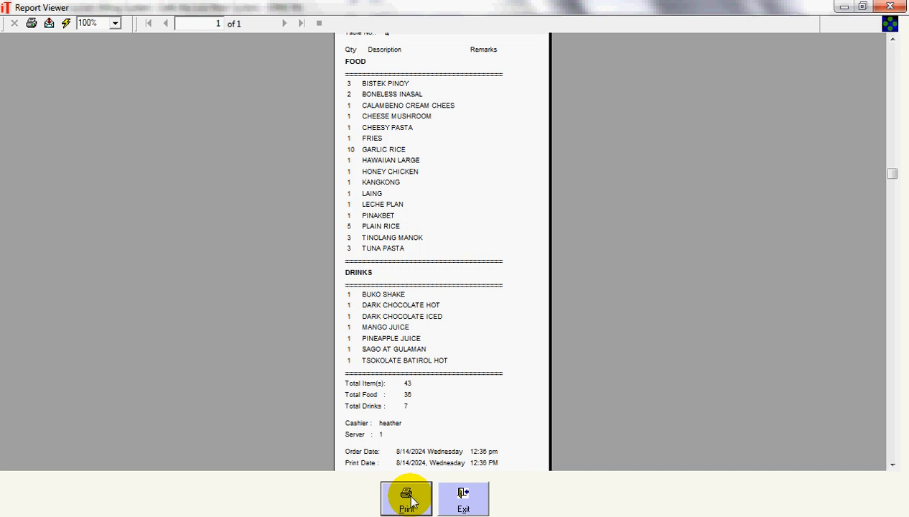
click(462, 502)
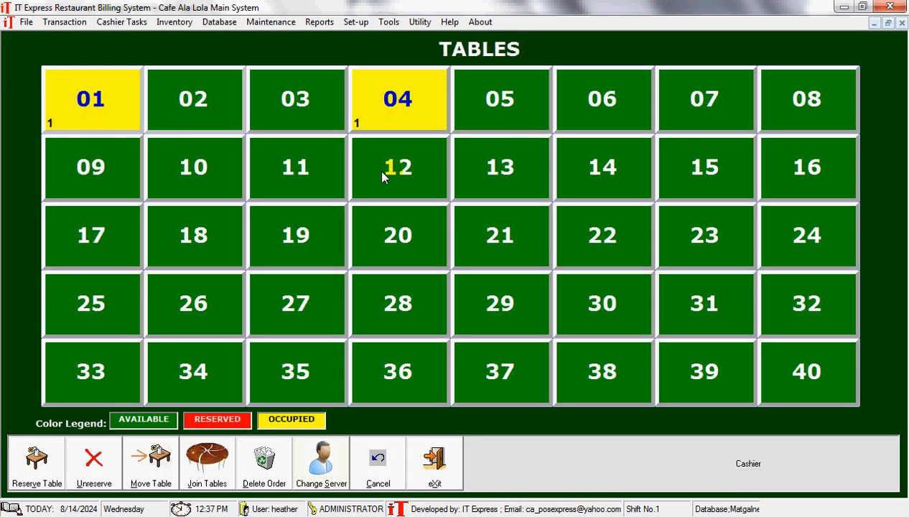
- Open table 04's order and review its kitchen copy for food and its bar copy for drinks, closing each report
click(372, 99)
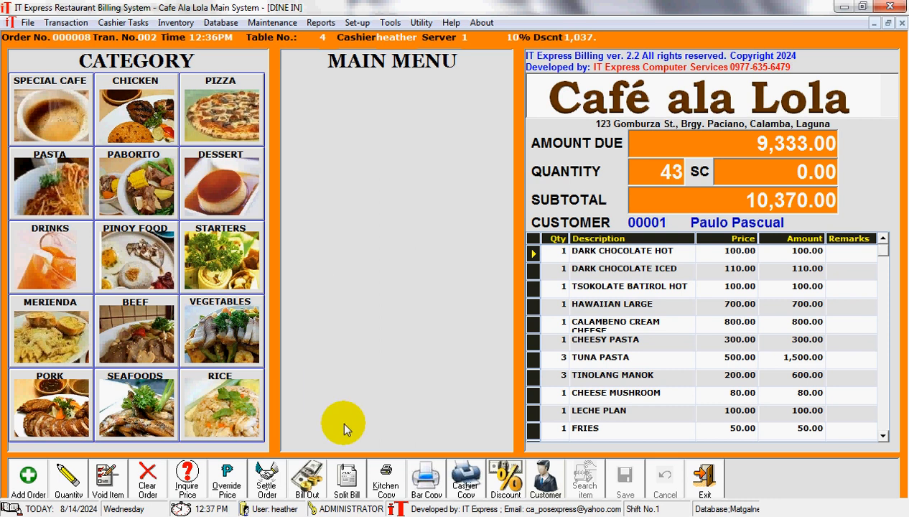
click(385, 486)
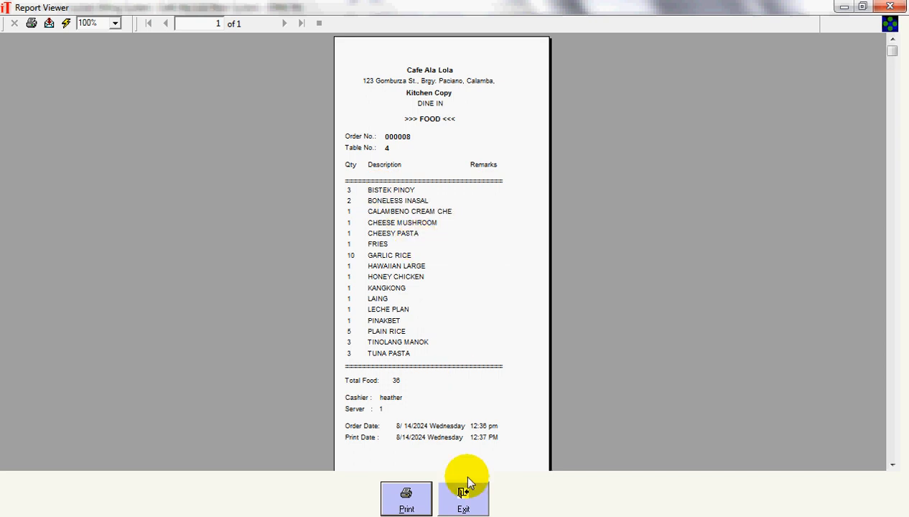
click(463, 495)
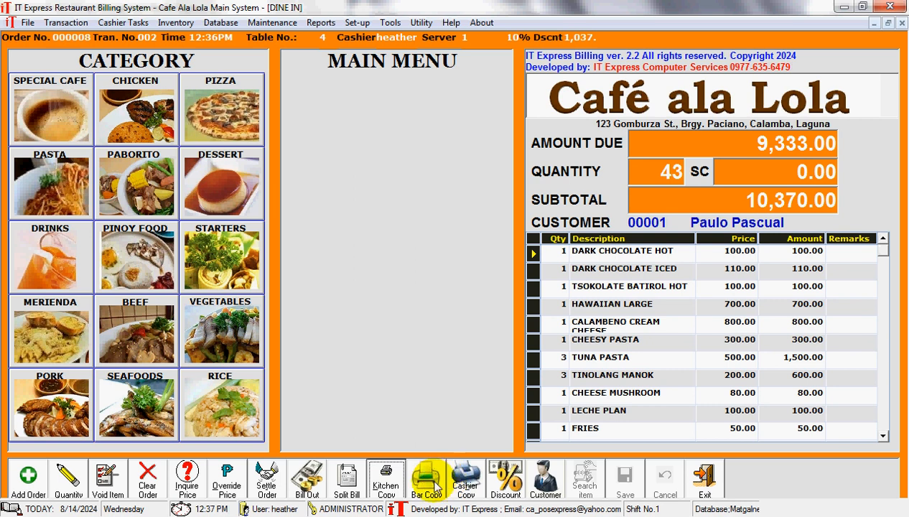
click(429, 481)
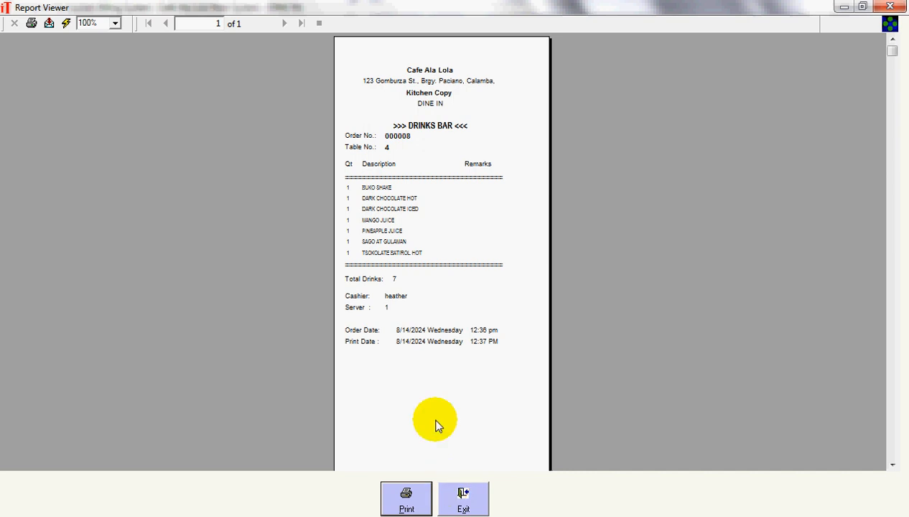
click(462, 496)
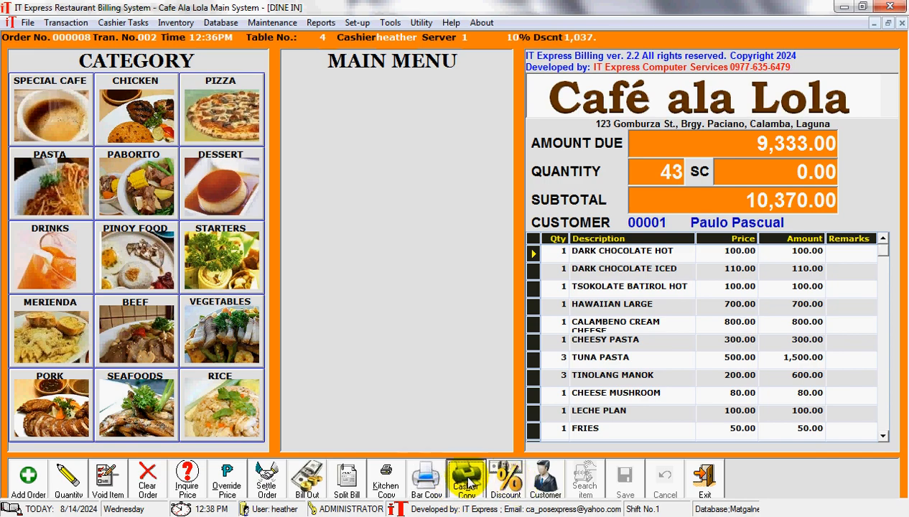
- Review the cashier copy and the bill-out statement of table 04's order, closing each report
click(466, 484)
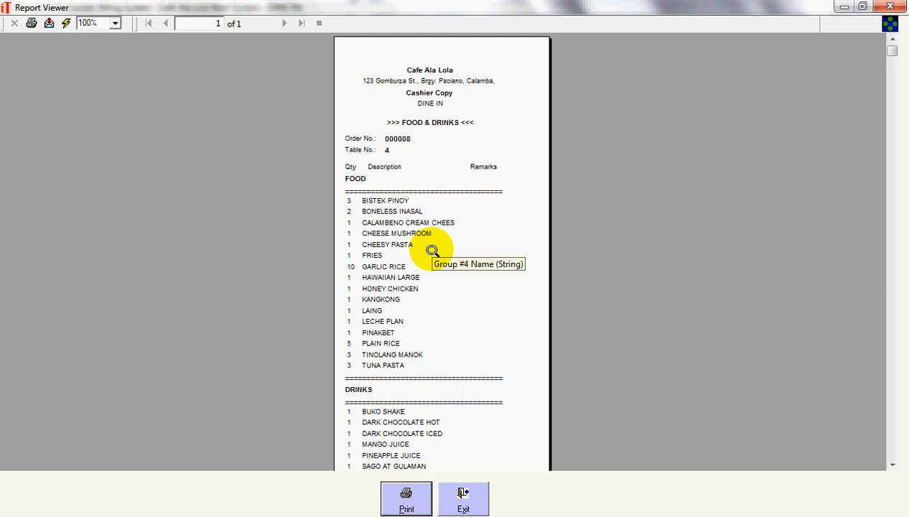
click(463, 495)
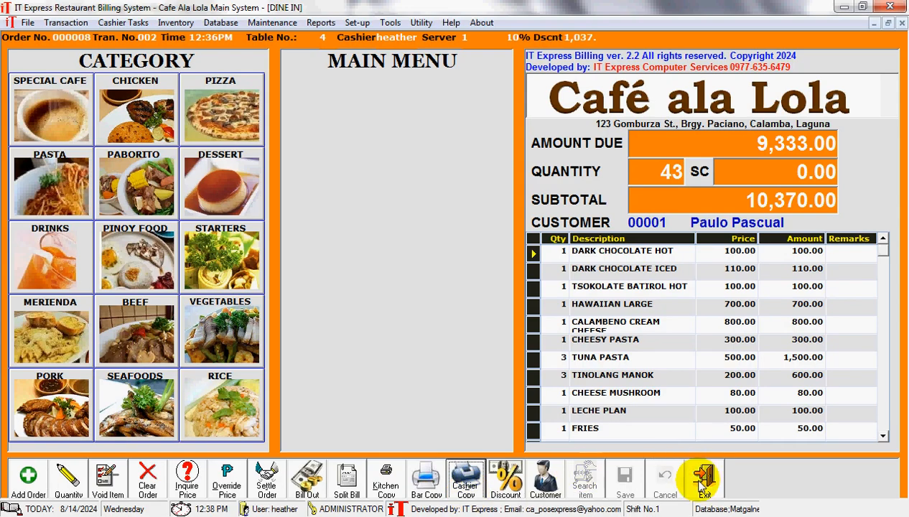
click(307, 485)
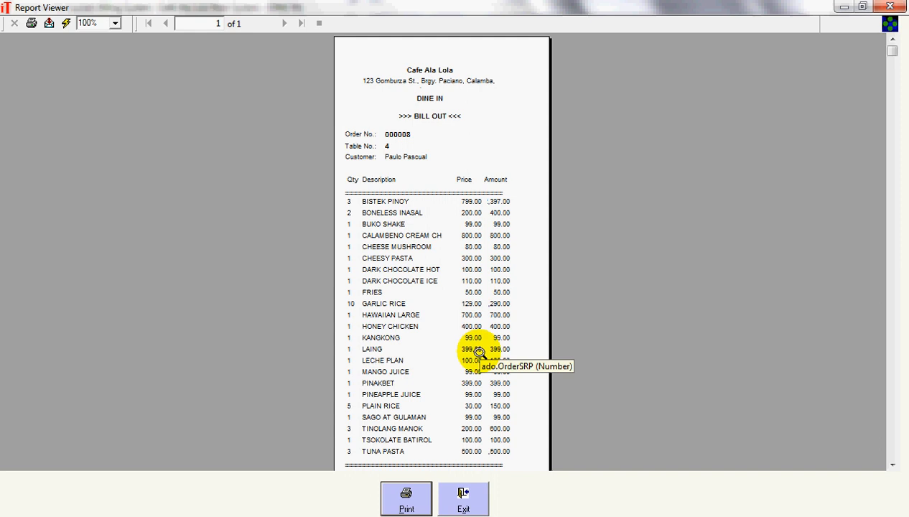
click(464, 499)
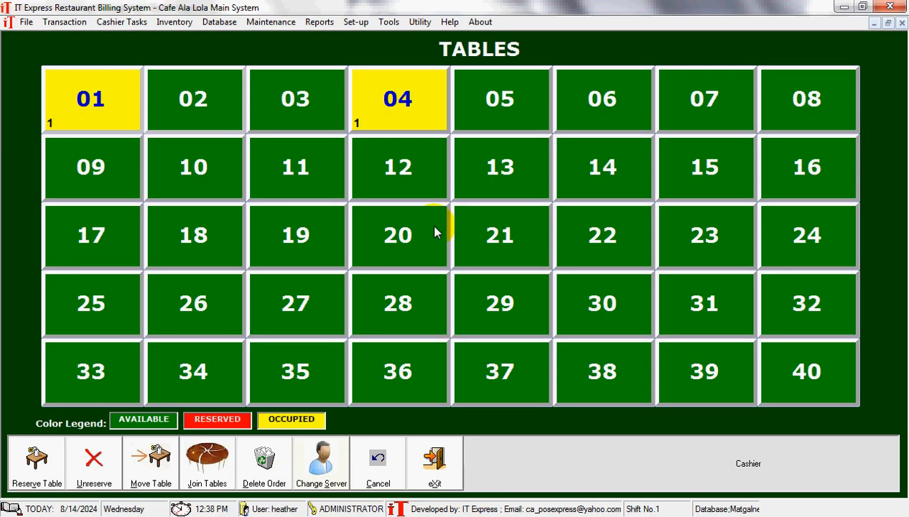
- Settle table 04's order in cash with a tender amount of 10000
click(415, 99)
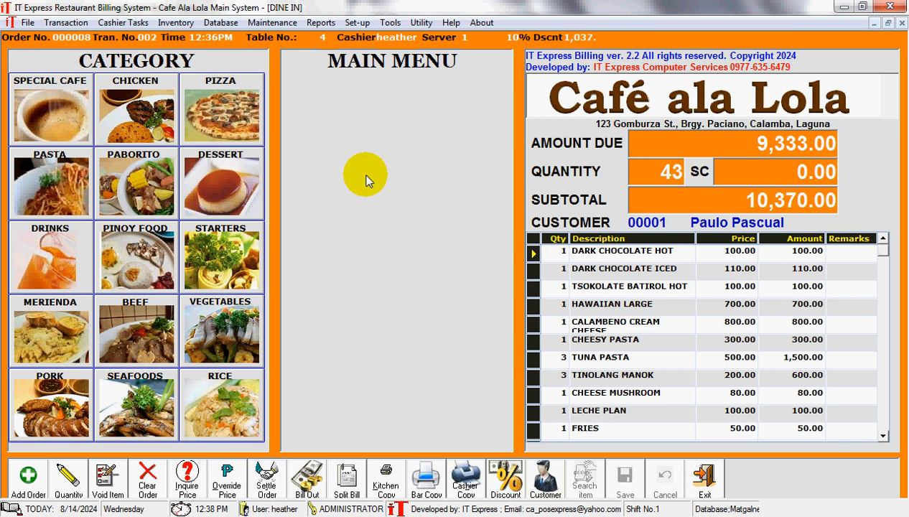
click(267, 480)
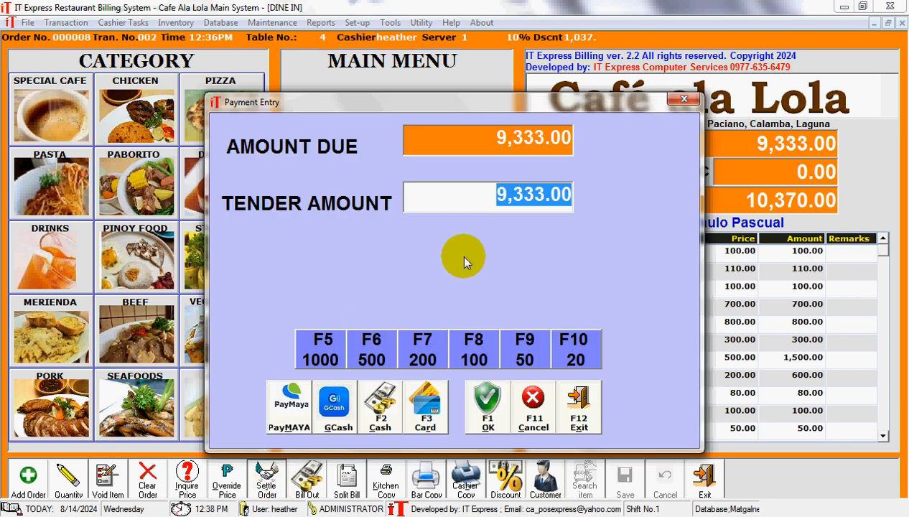
text(1)
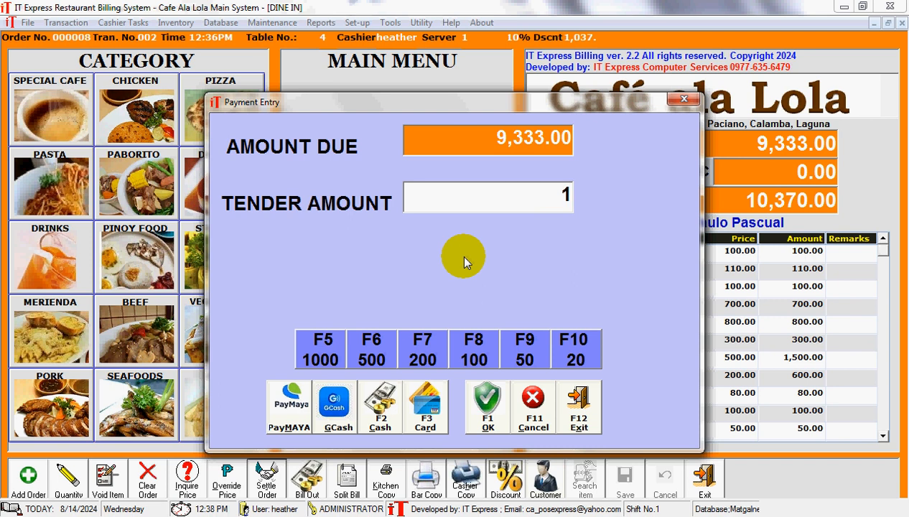
text(0000)
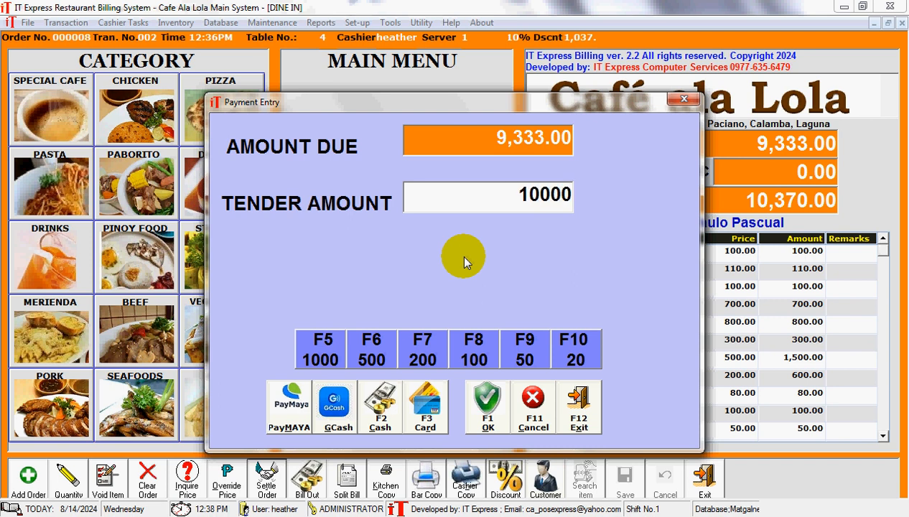
click(490, 403)
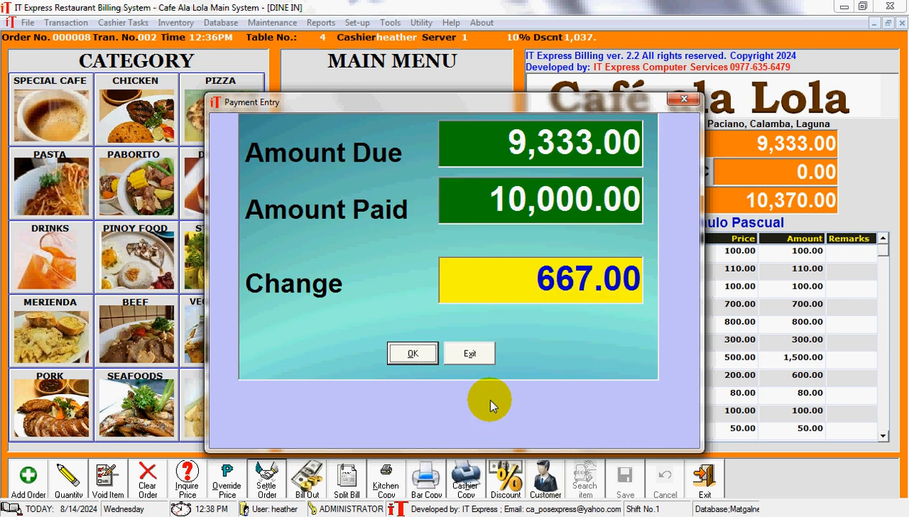
click(413, 354)
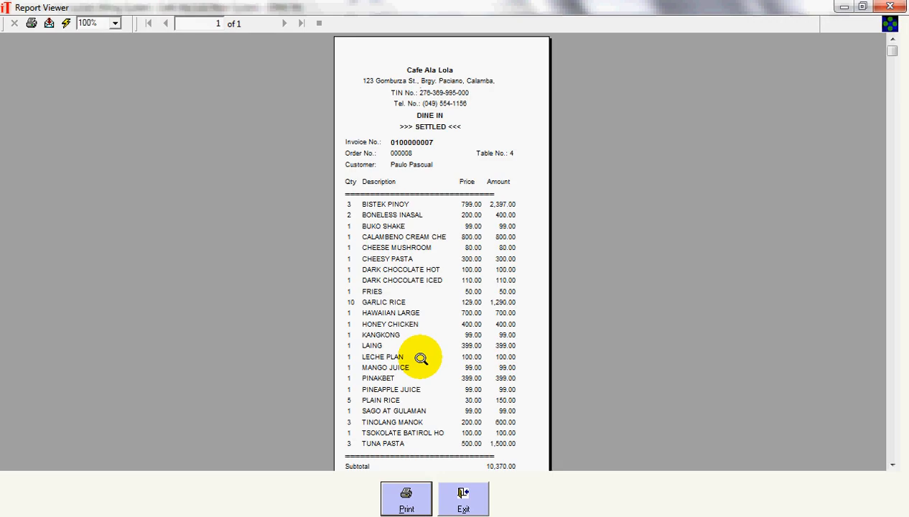
- Review the settled receipt down to the transaction and print dates, close it and return from the tables screen to the main menu
click(893, 465)
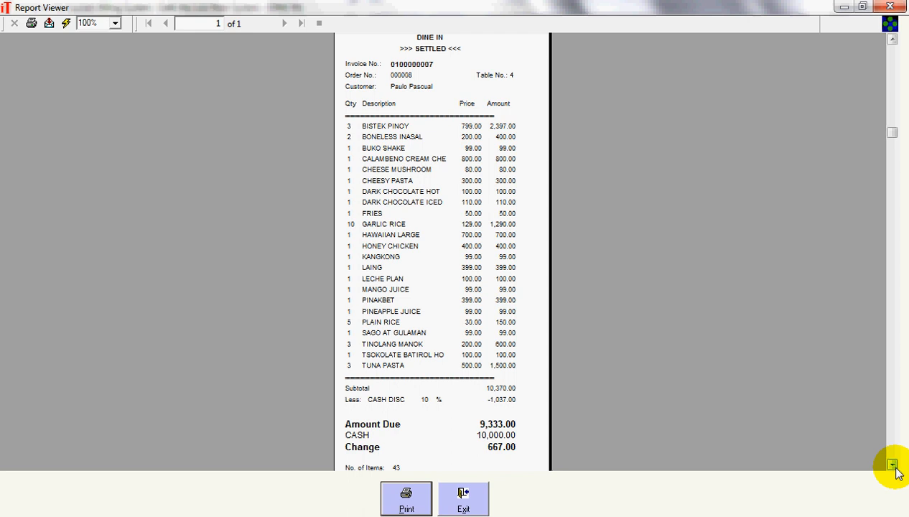
click(893, 466)
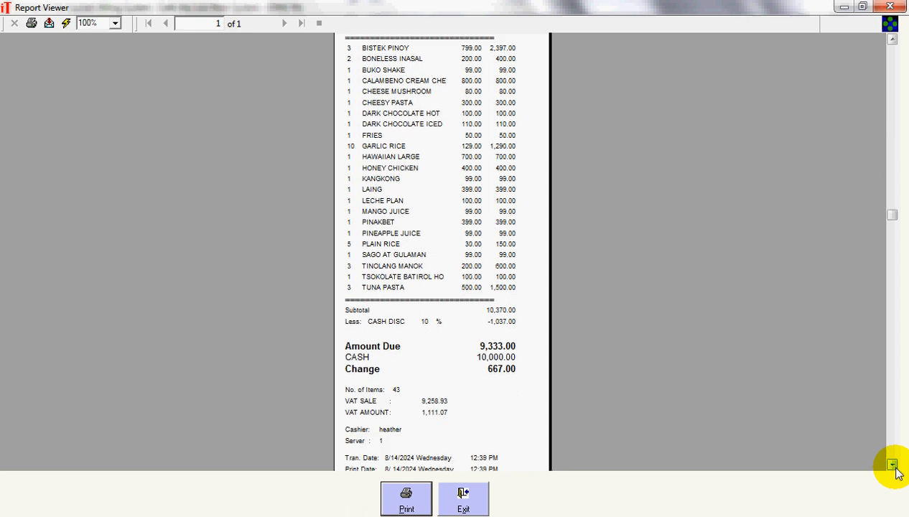
click(467, 502)
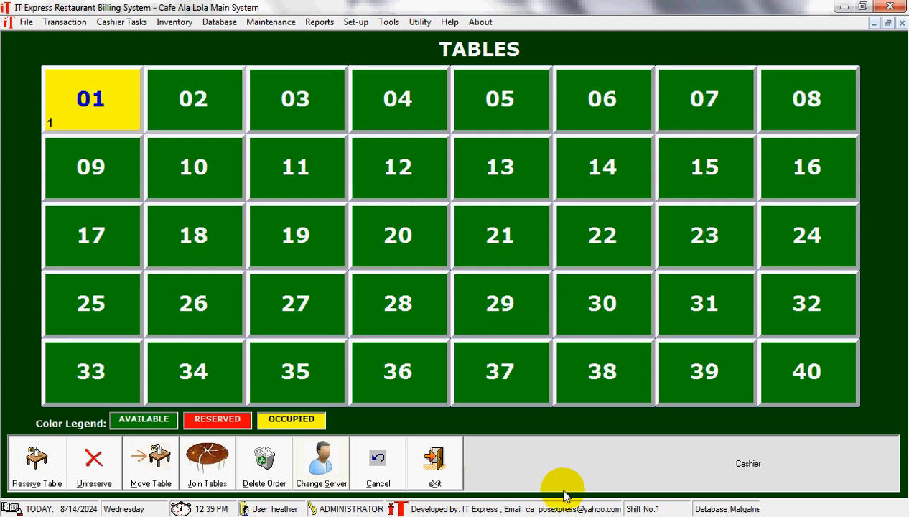
click(446, 478)
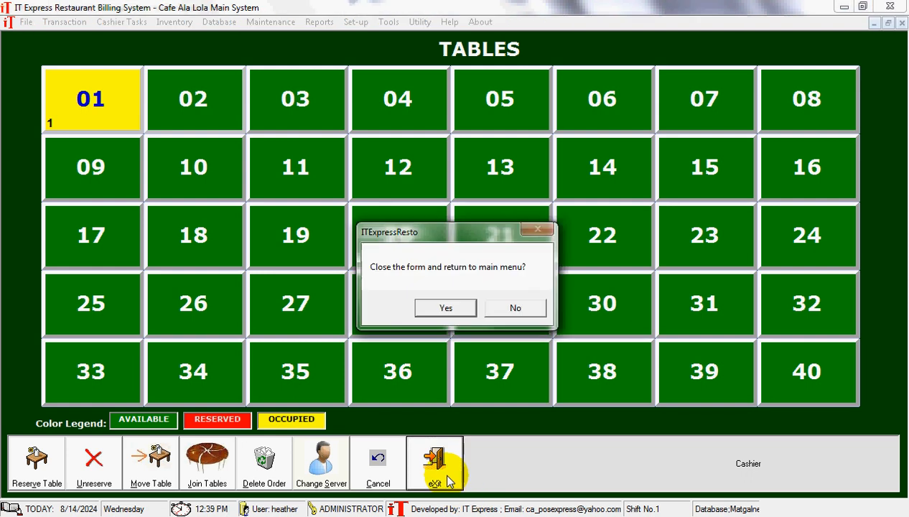
click(428, 309)
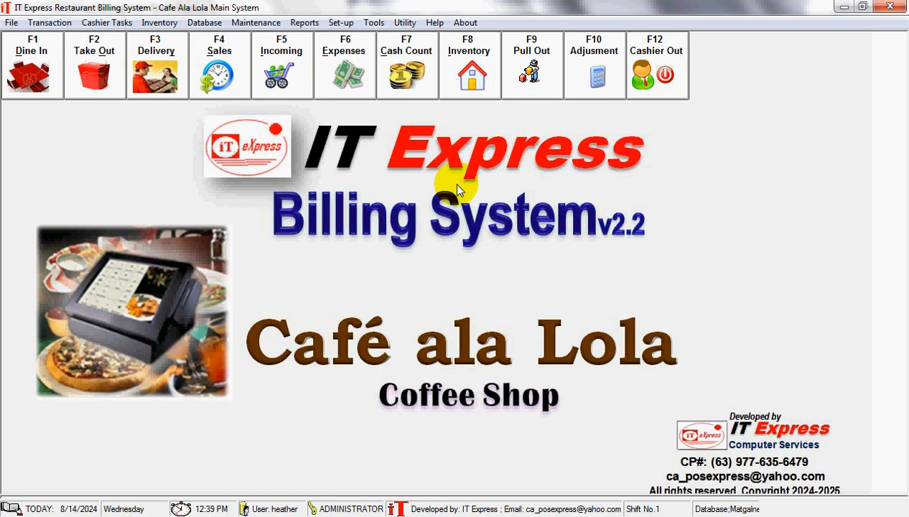
- View the inventory master file with its item list and close it back to the main menu
click(481, 62)
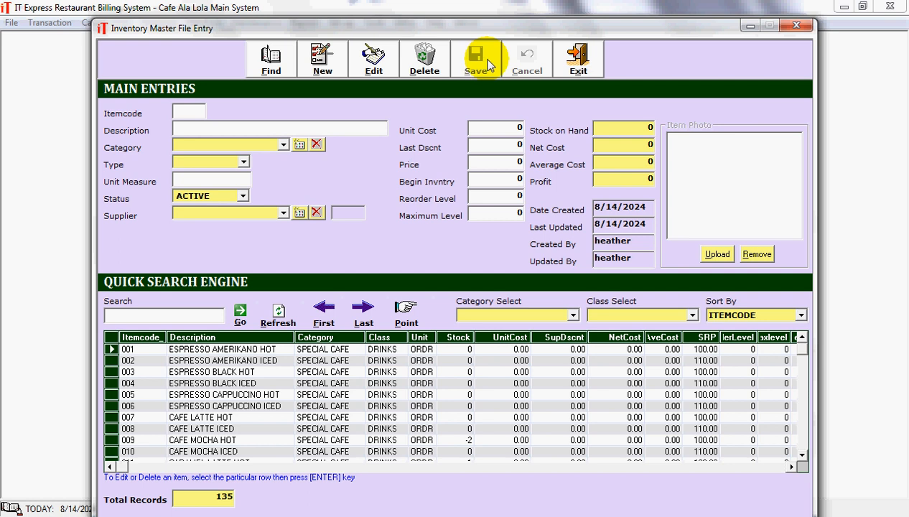
click(578, 71)
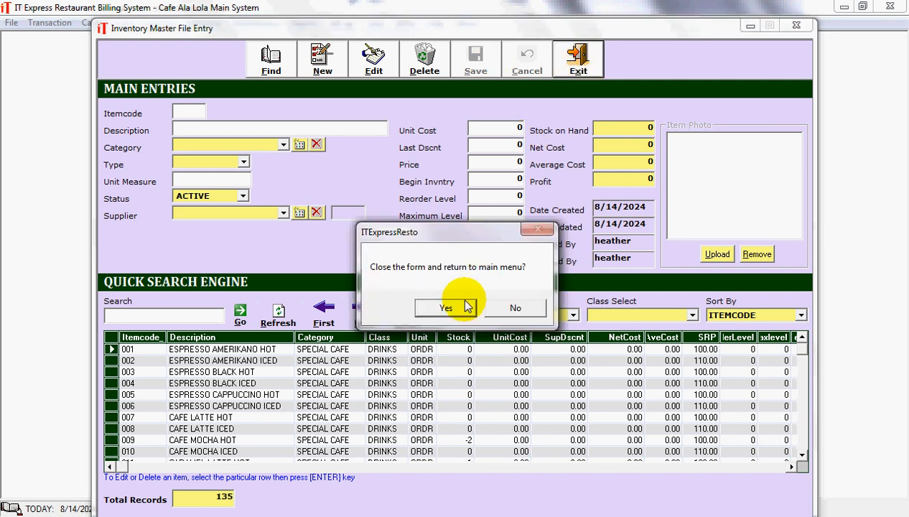
click(466, 308)
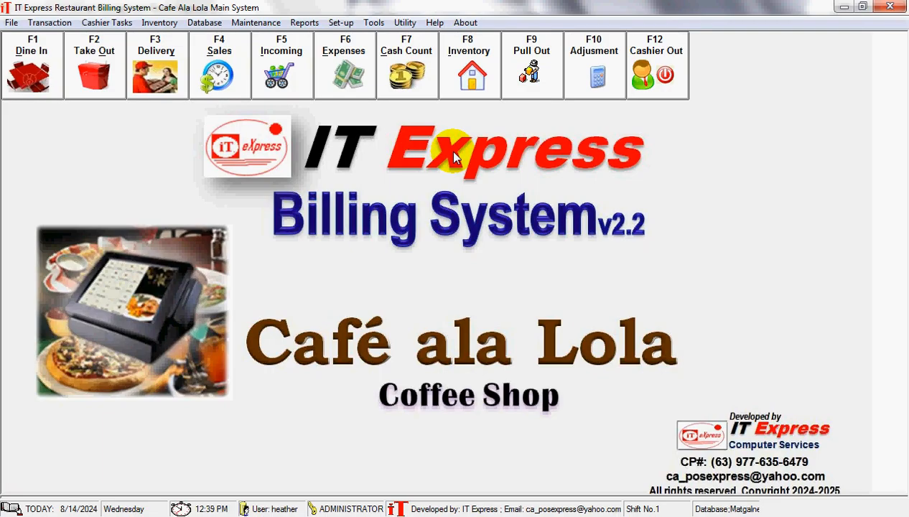
- Start a new expense record and add an expense entry with the remark GAS and an amount of 100
click(330, 77)
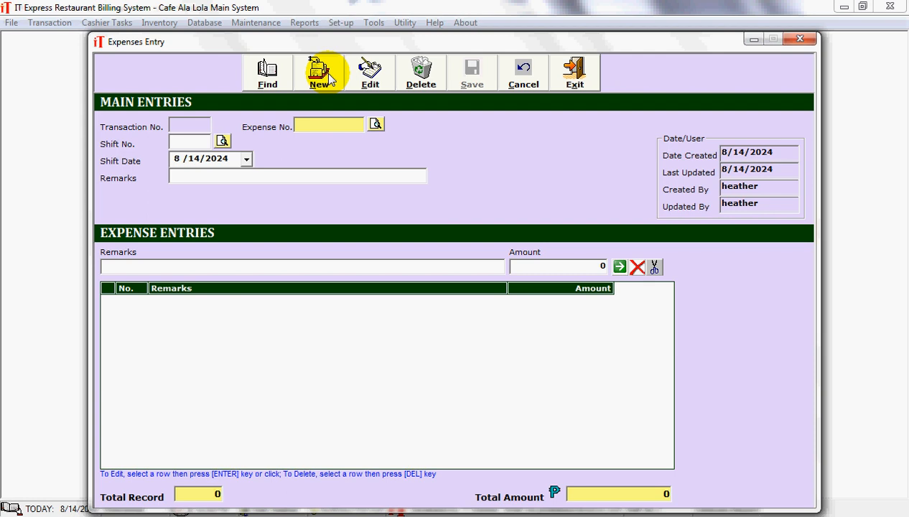
click(325, 72)
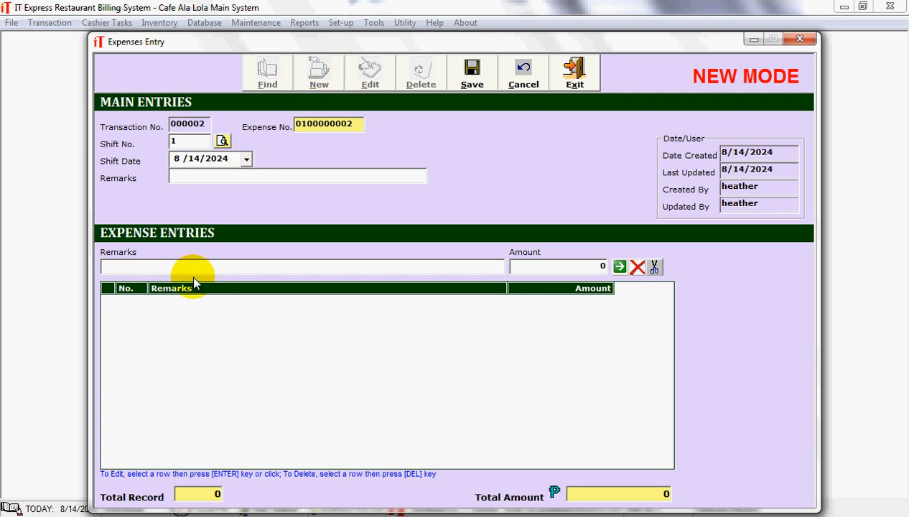
click(207, 265)
text(GAS)
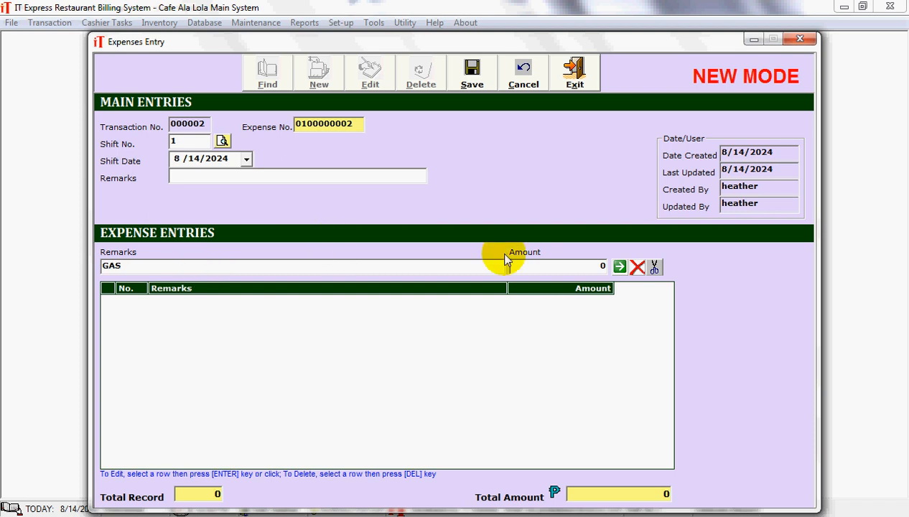
text(1)
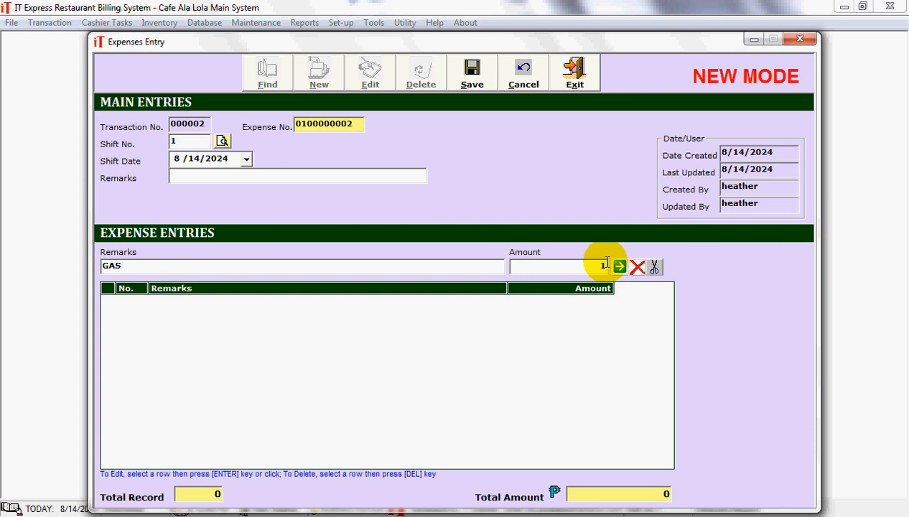
text(00)
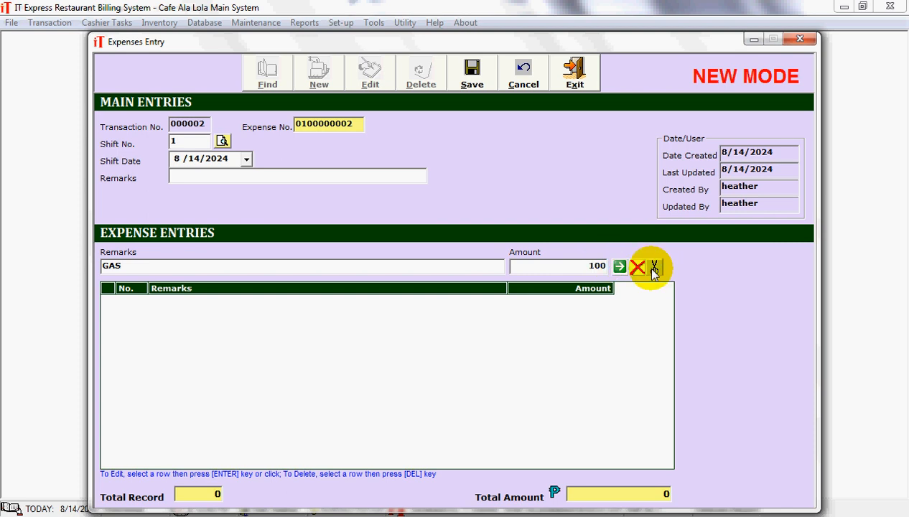
click(618, 273)
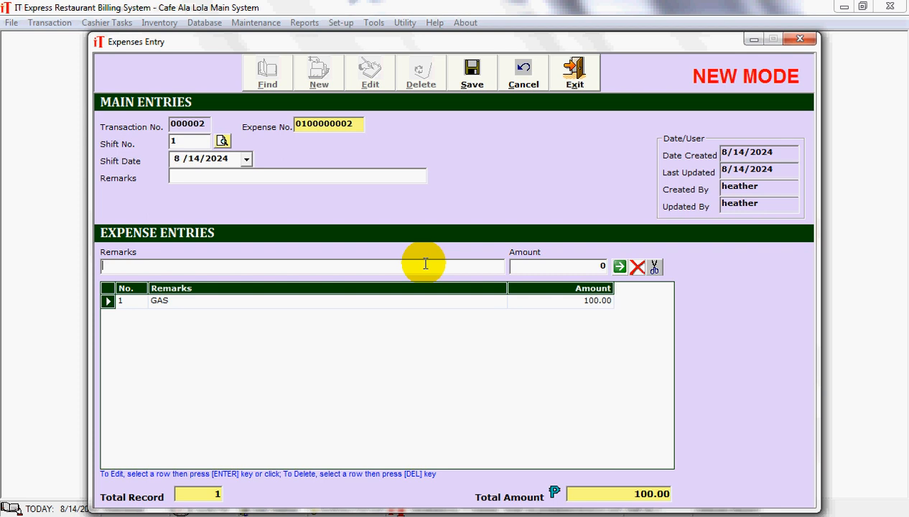
- Add a second expense entry with the remark TRANSPO and an amount of 100
text(TRANSPO)
click(604, 265)
text(1)
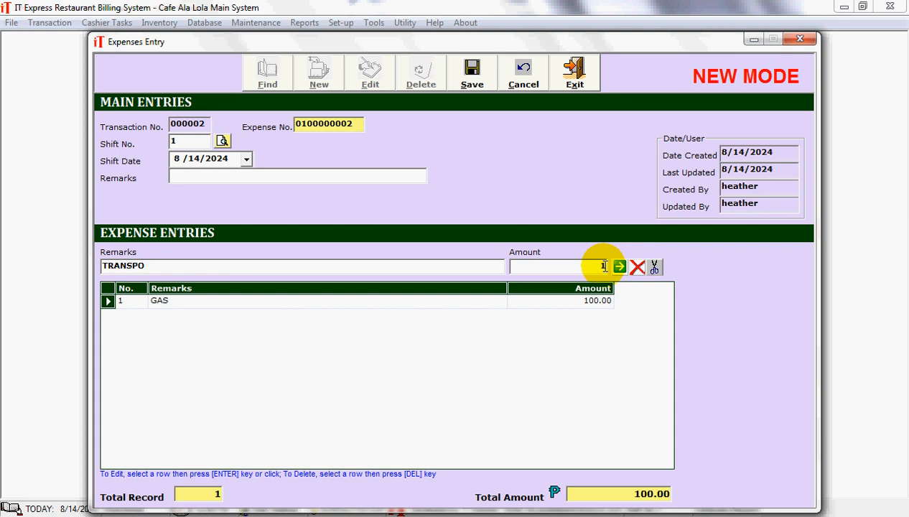
text(00)
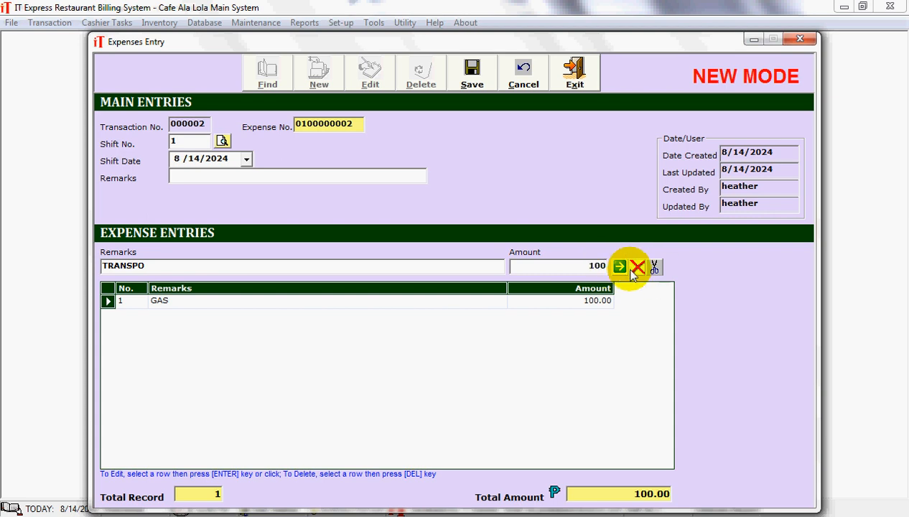
click(620, 266)
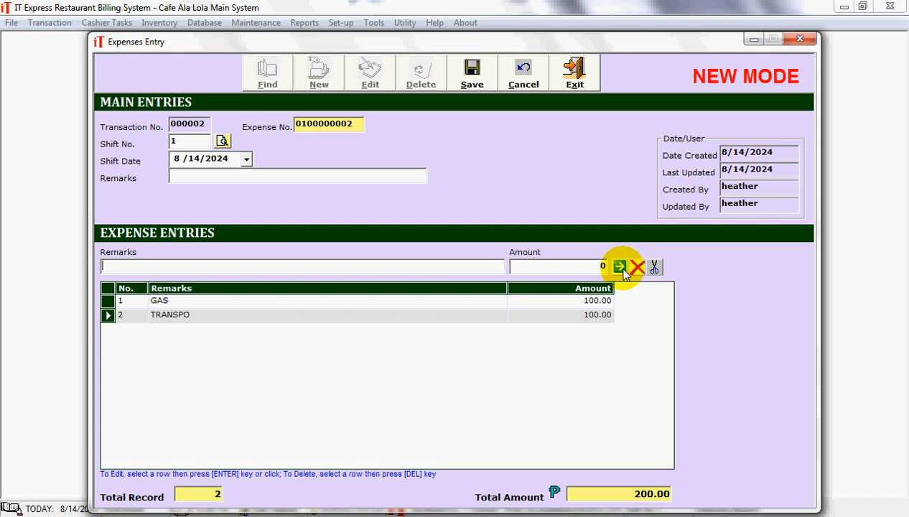
- Save the expense record and close the expense form back to the main menu
click(471, 79)
click(433, 307)
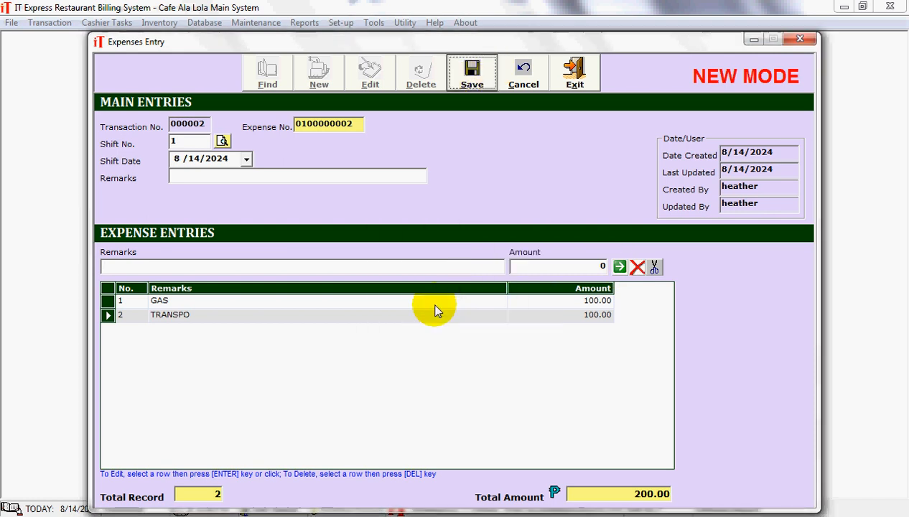
click(505, 313)
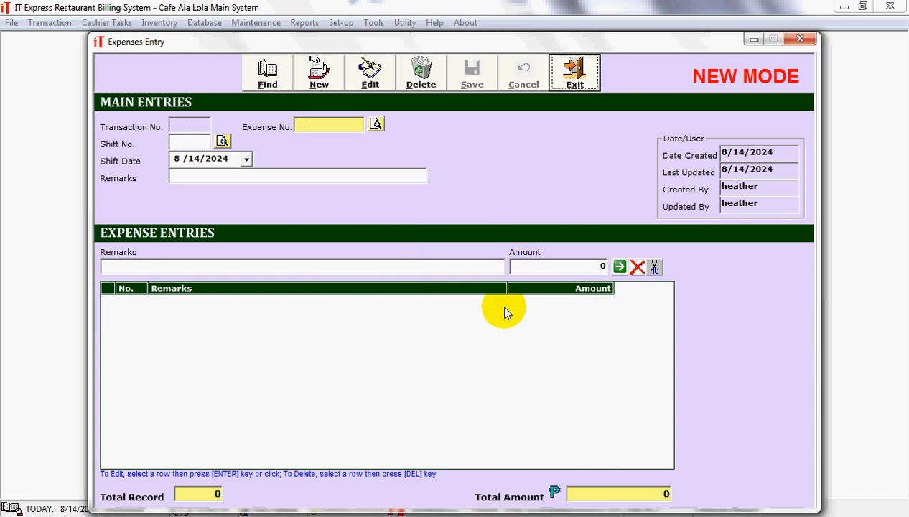
click(572, 79)
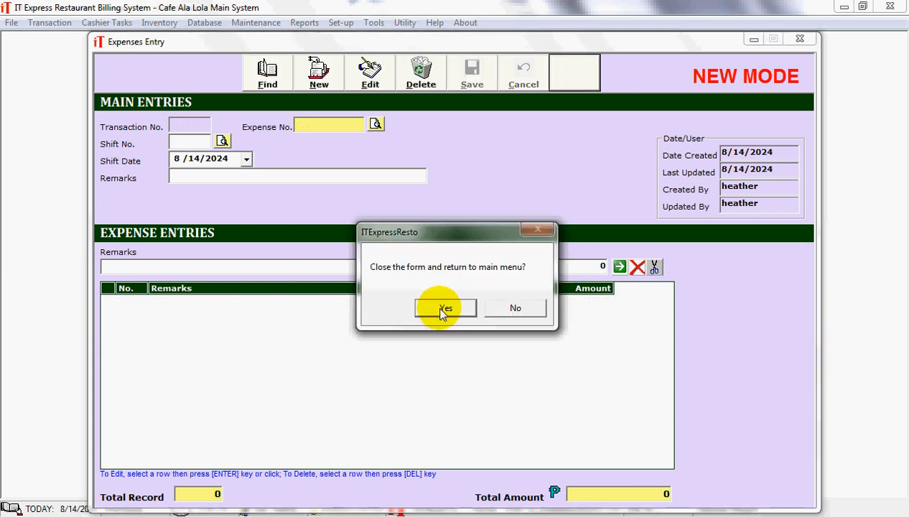
click(443, 310)
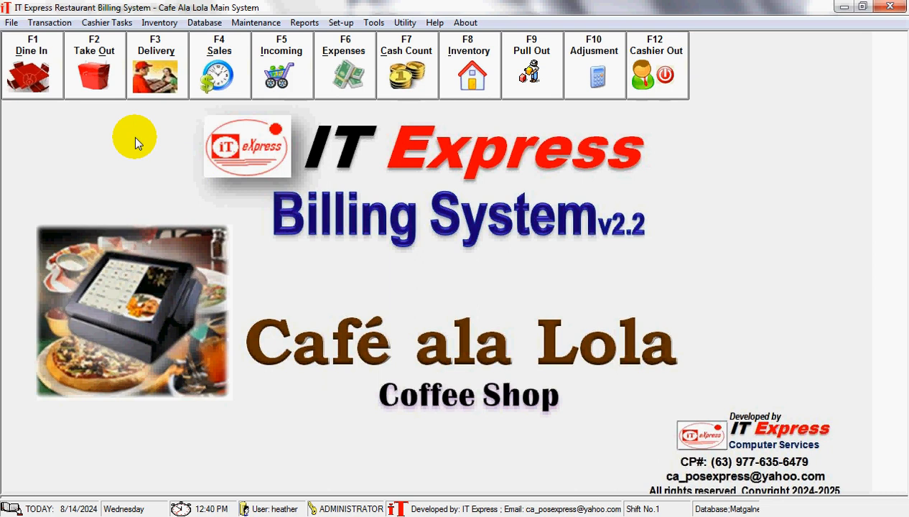
- Start a take-out order for customer 01 with server 1, confirming the server password and the order entry
click(113, 69)
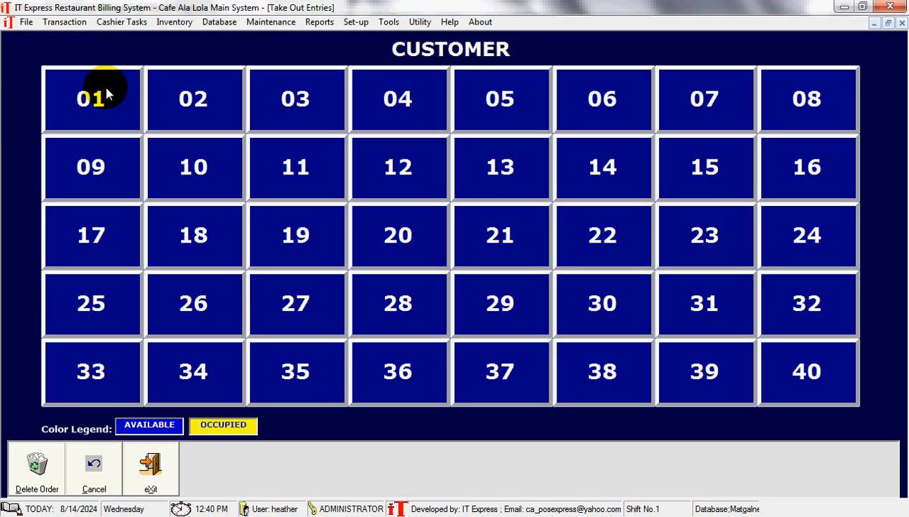
click(106, 92)
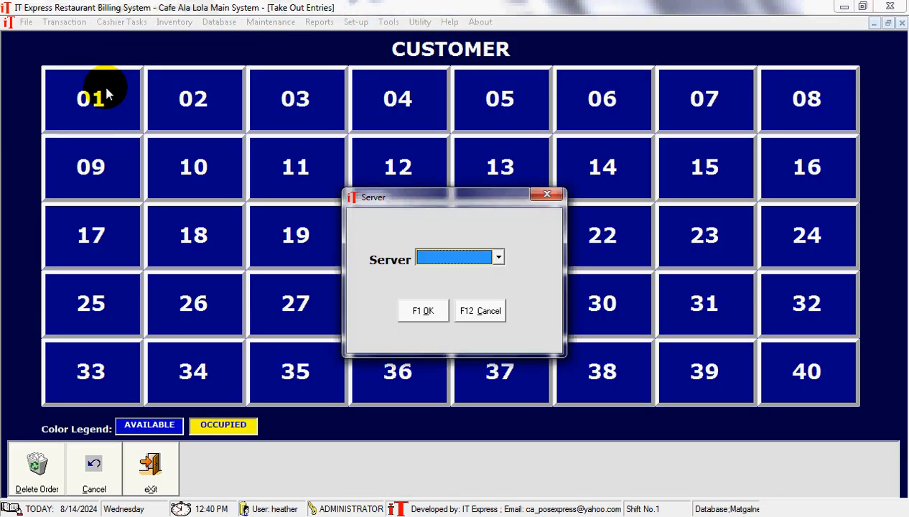
click(445, 267)
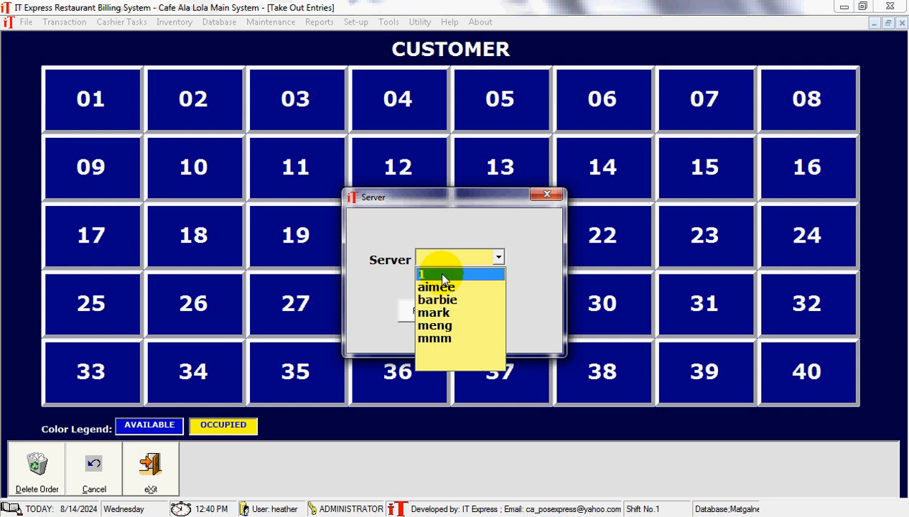
click(444, 276)
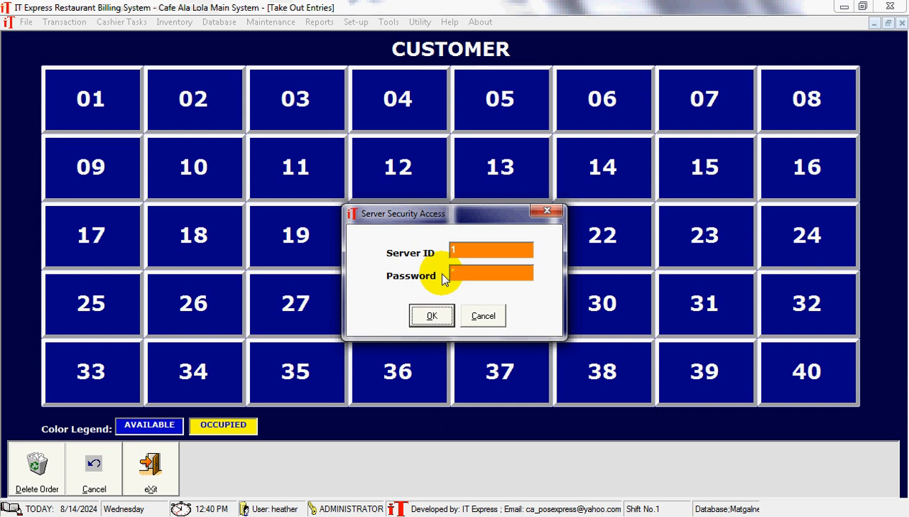
click(432, 314)
key(Return)
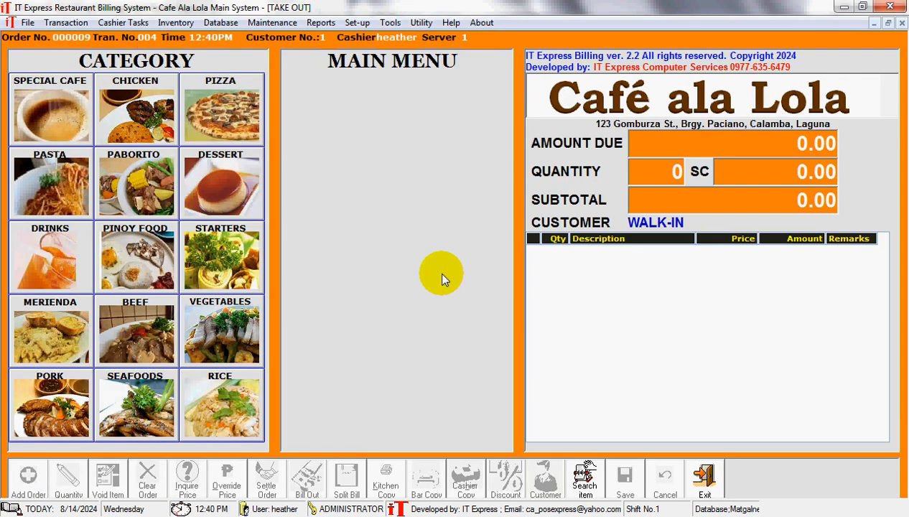
- Add one Arrozcaldo, one Batchoy, one Ginataang Seafood and one Buko Shake to the take-out order
click(54, 333)
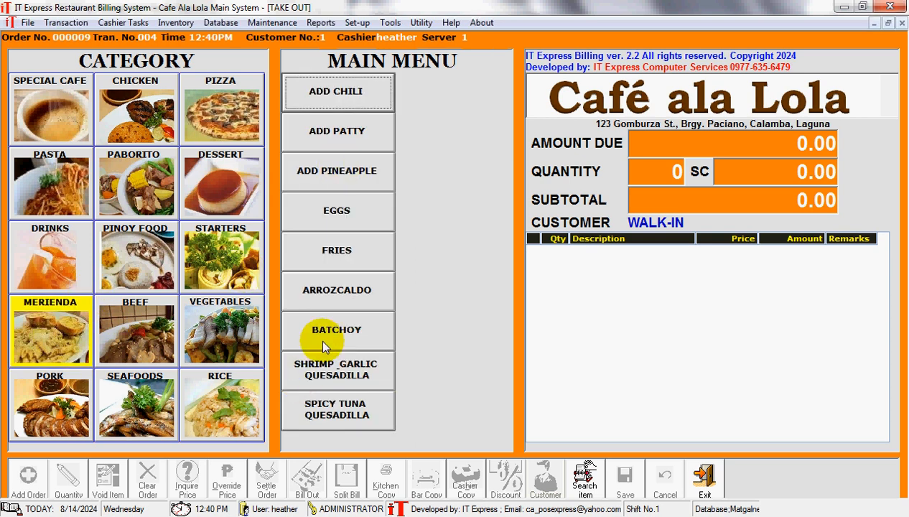
click(349, 292)
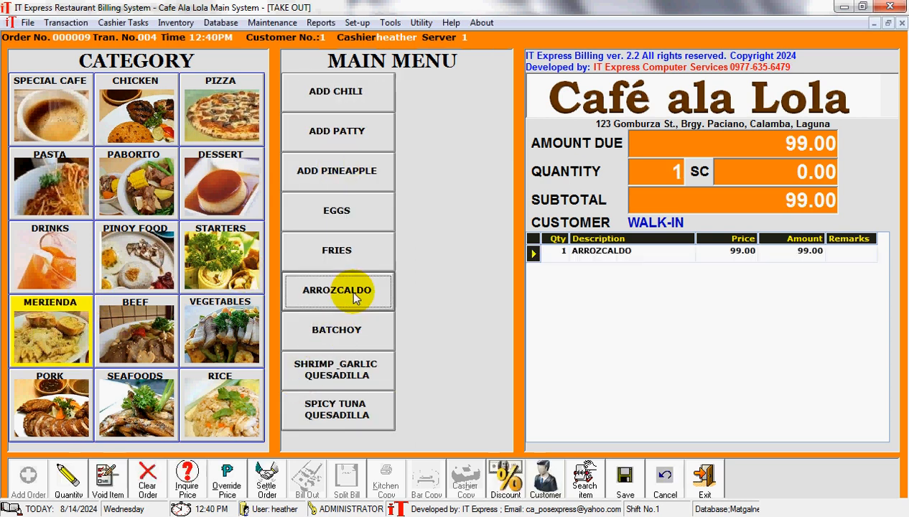
click(336, 342)
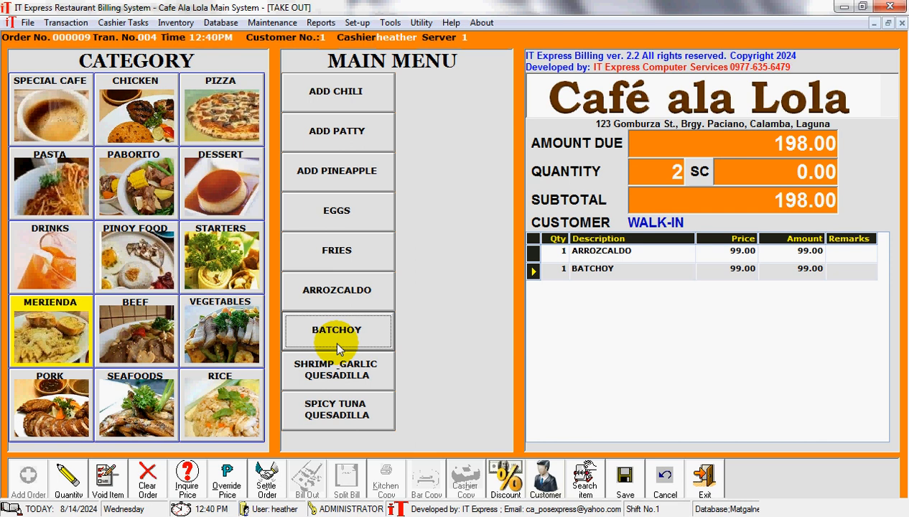
click(149, 392)
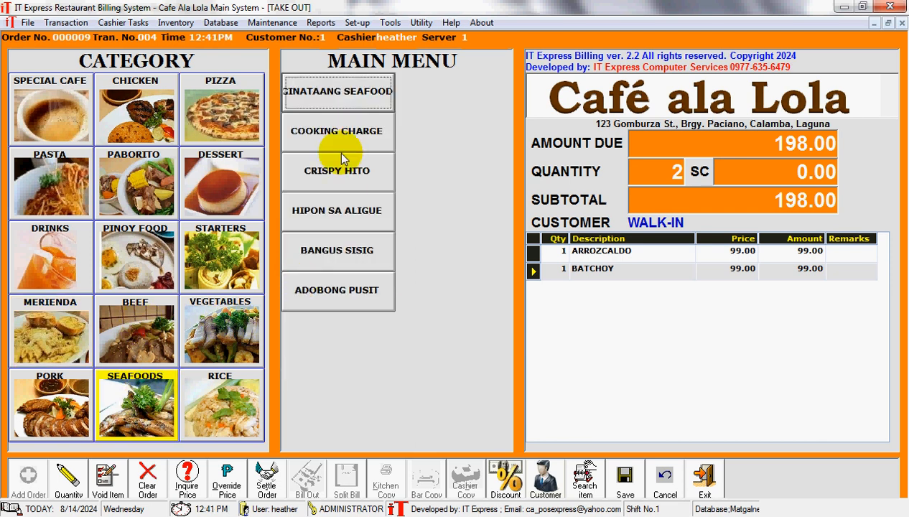
click(342, 100)
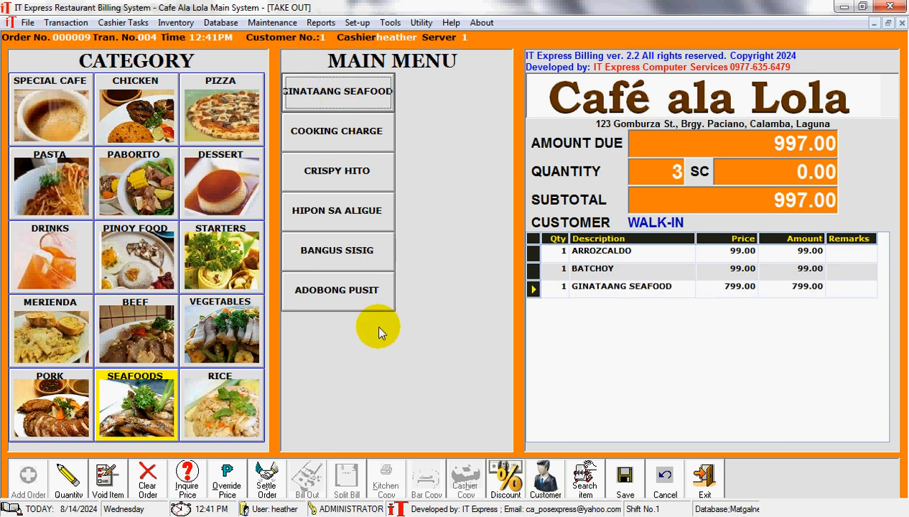
click(49, 257)
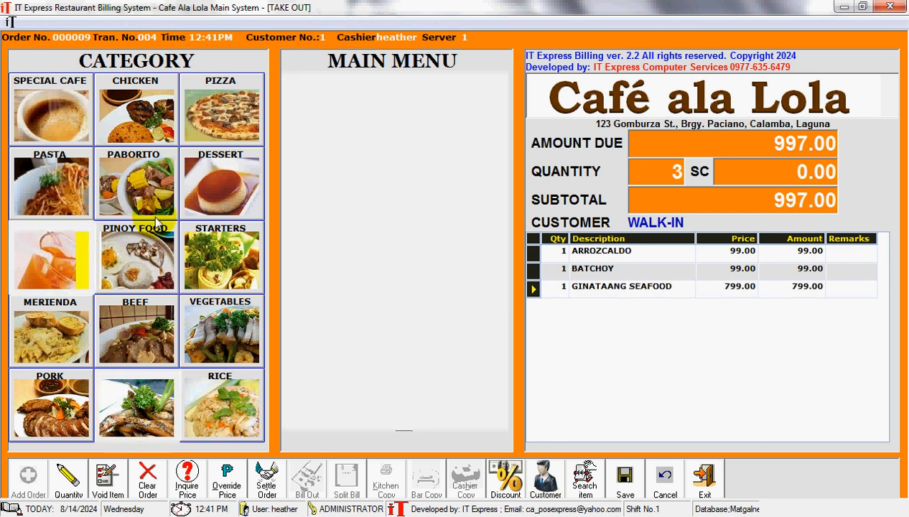
click(419, 257)
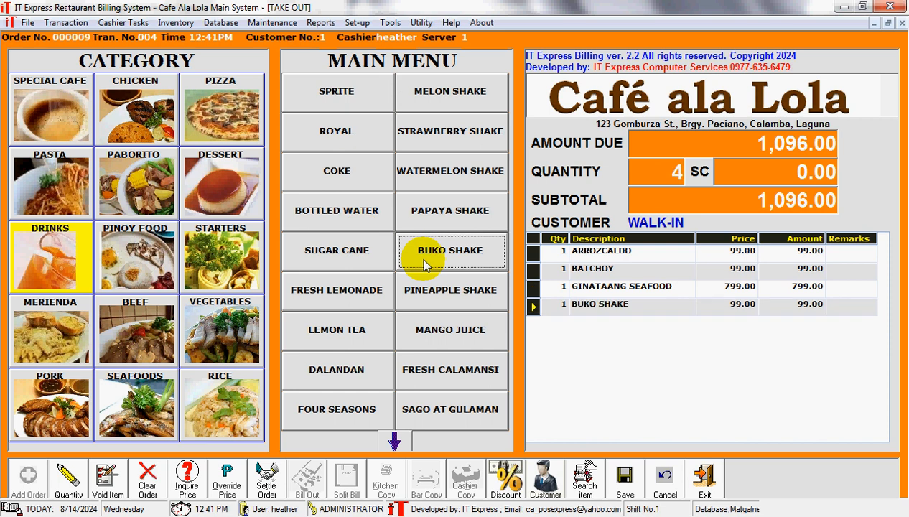
- Save the take-out order and close its cashier copy preview
click(612, 479)
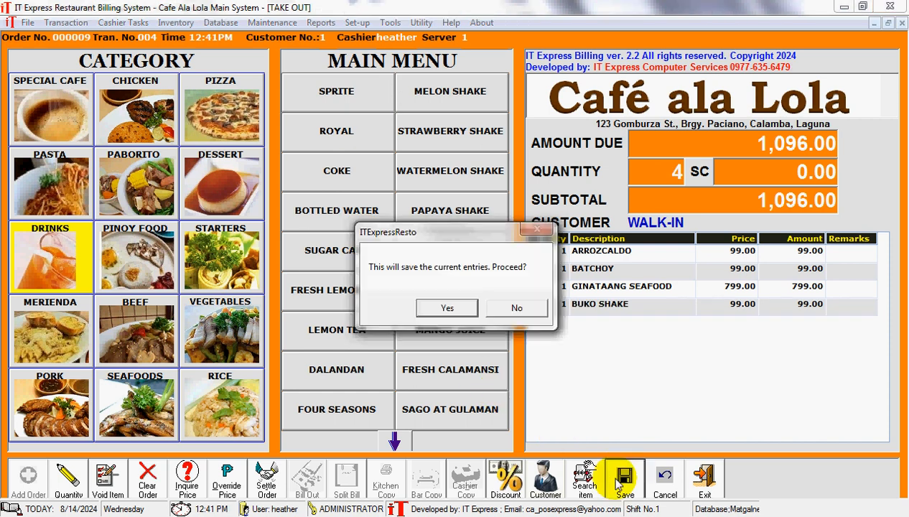
click(455, 308)
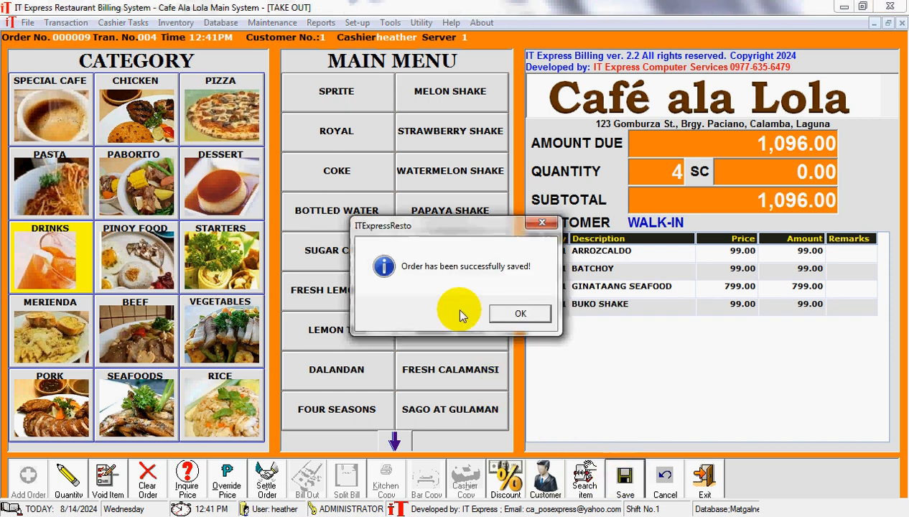
click(507, 316)
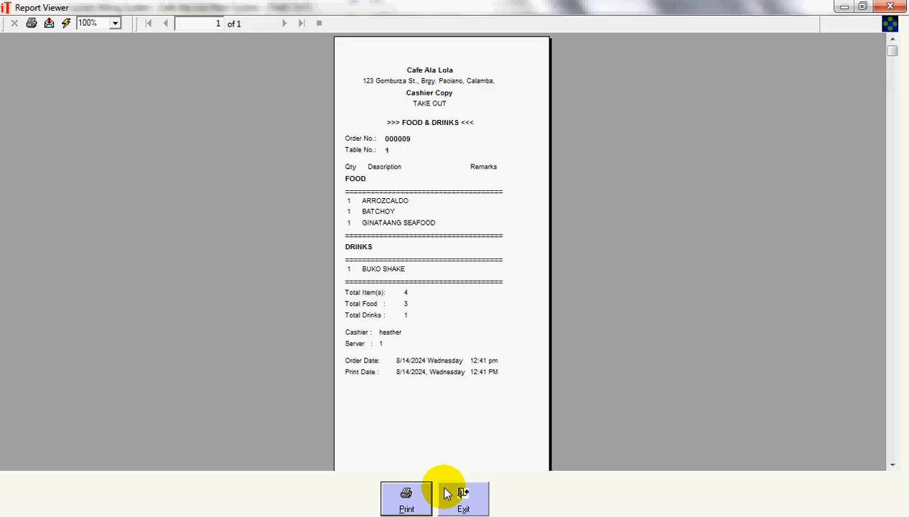
click(453, 507)
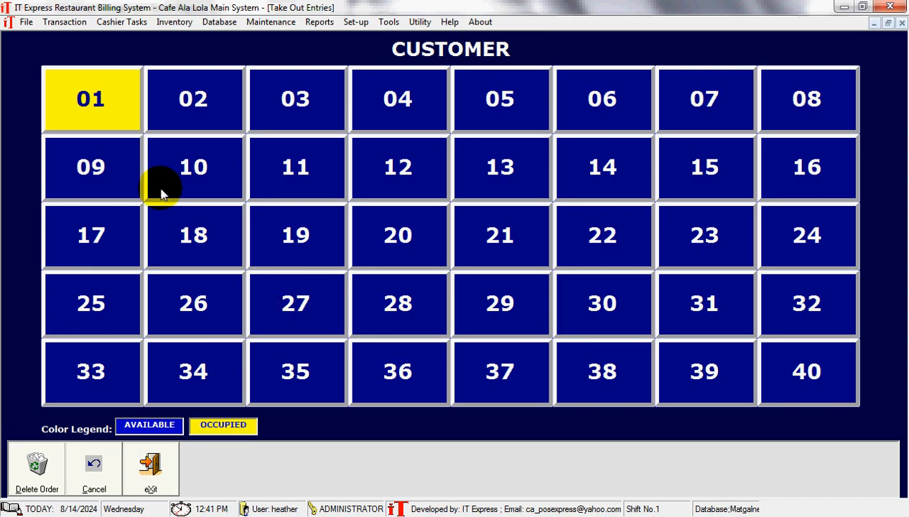
- Settle customer 01's take-out order with 1,096.00 cash, then close the receipt and return to the main menu
click(89, 104)
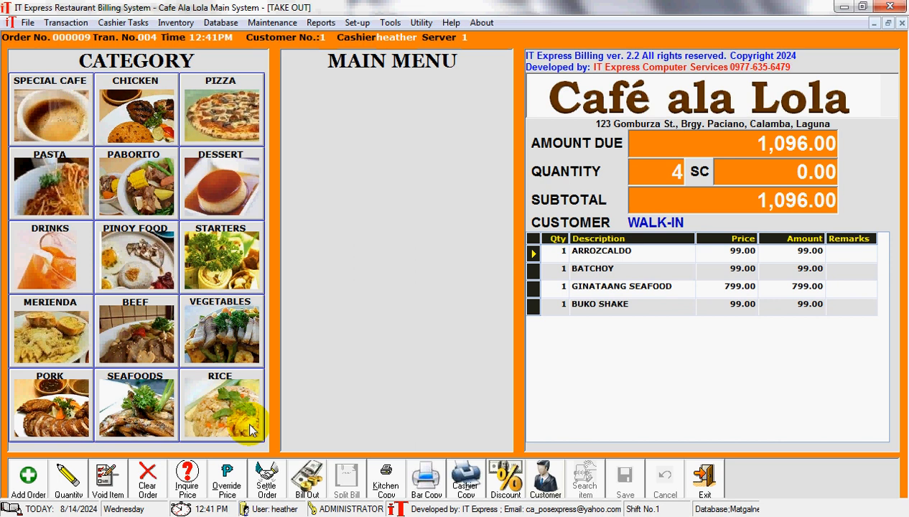
click(271, 495)
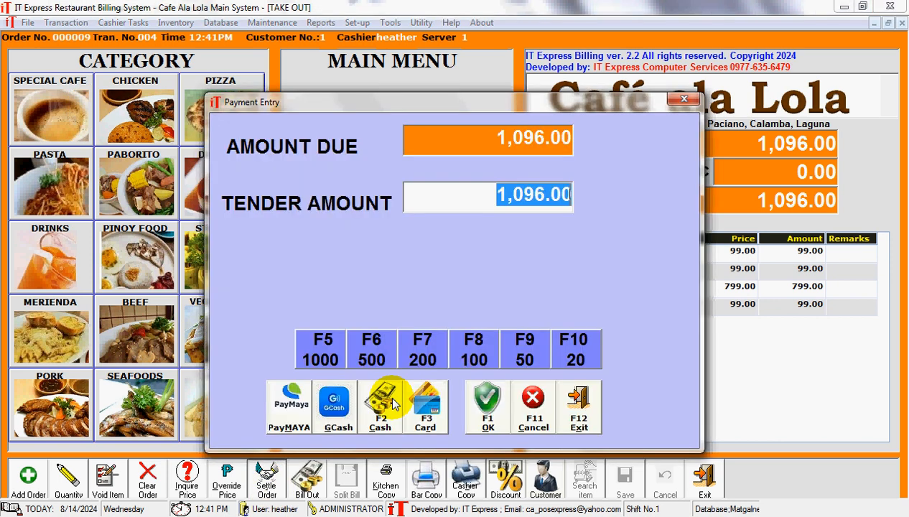
click(479, 411)
click(414, 351)
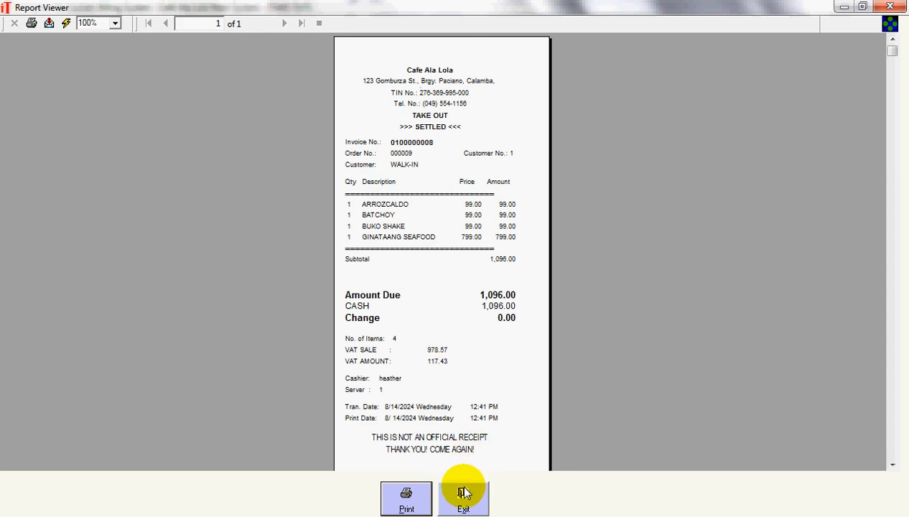
click(464, 493)
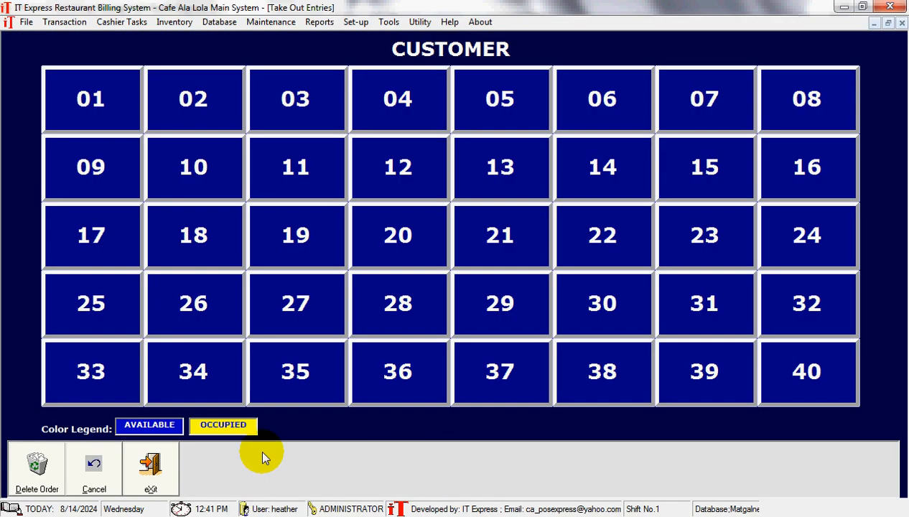
click(150, 469)
click(440, 309)
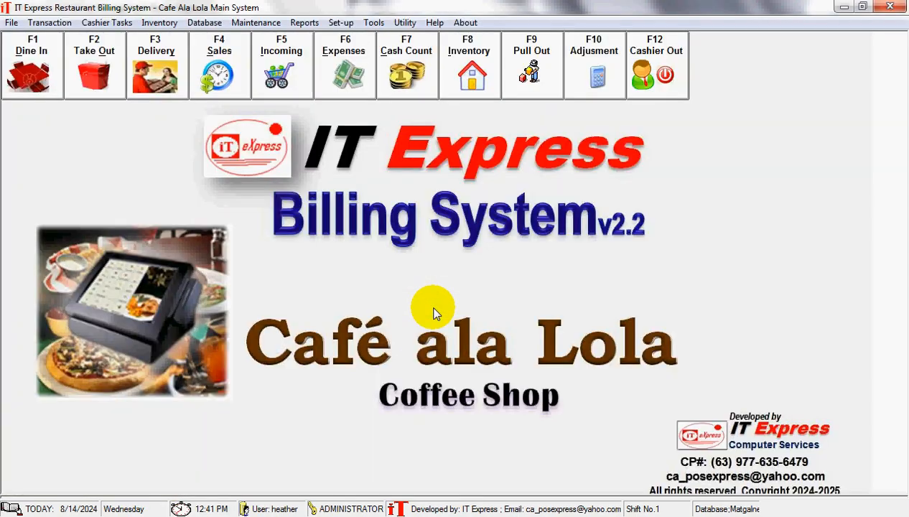
- Start a delivery order in slot 01, accepting the proposed order number
click(168, 68)
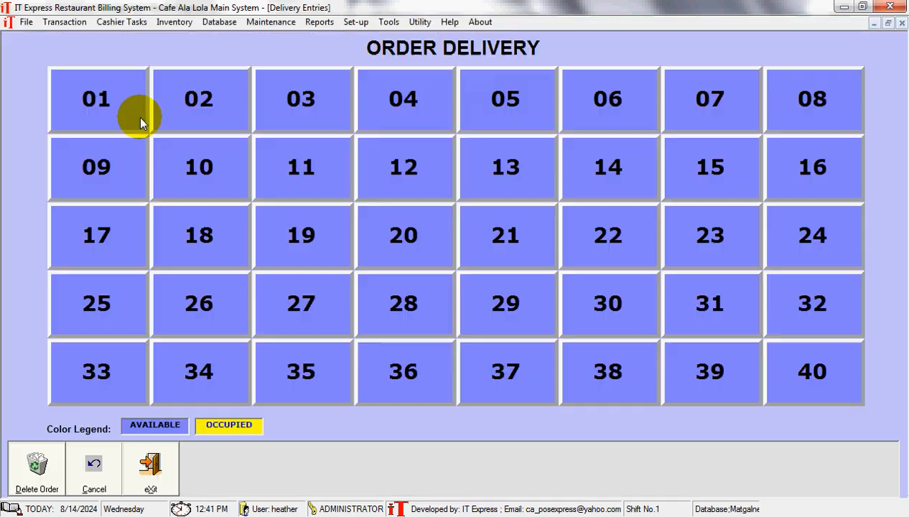
click(140, 122)
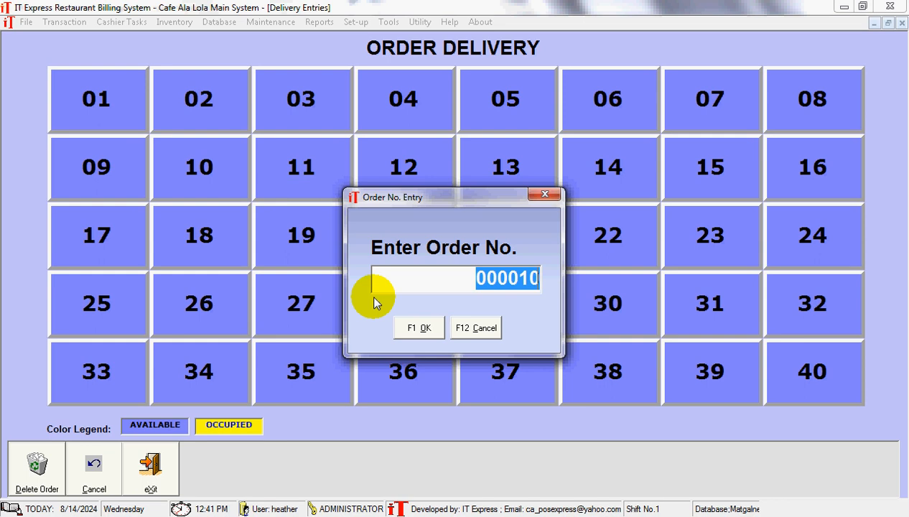
click(399, 322)
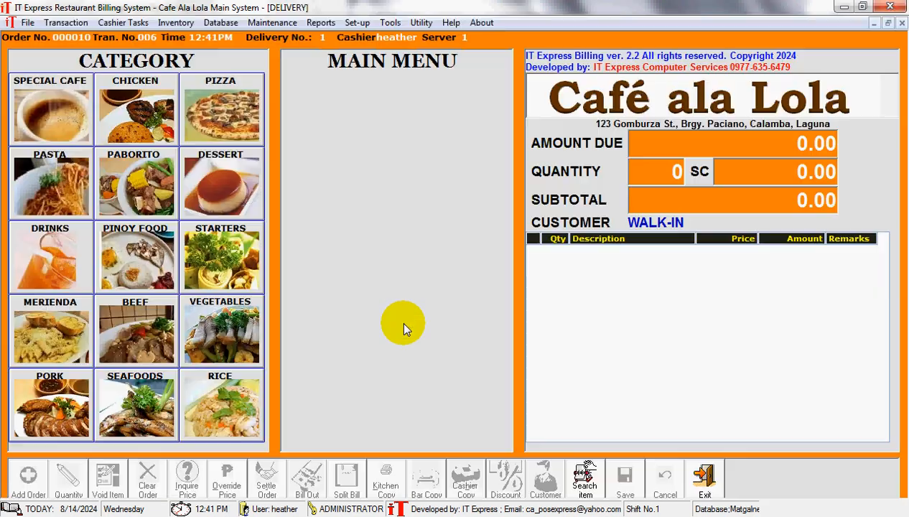
- Add one Espresso Cappuccino Hot, one Pinakbet, one Tapa and one Tuyo to the delivery order
click(76, 107)
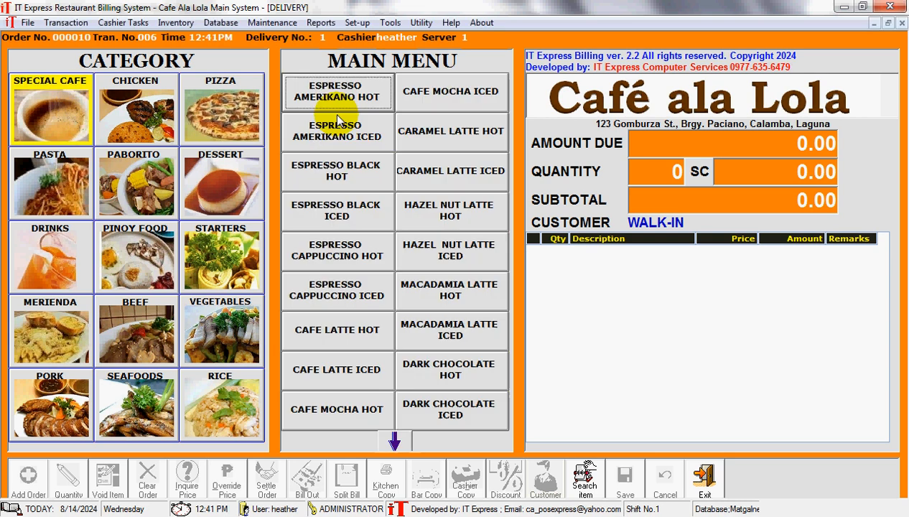
click(356, 247)
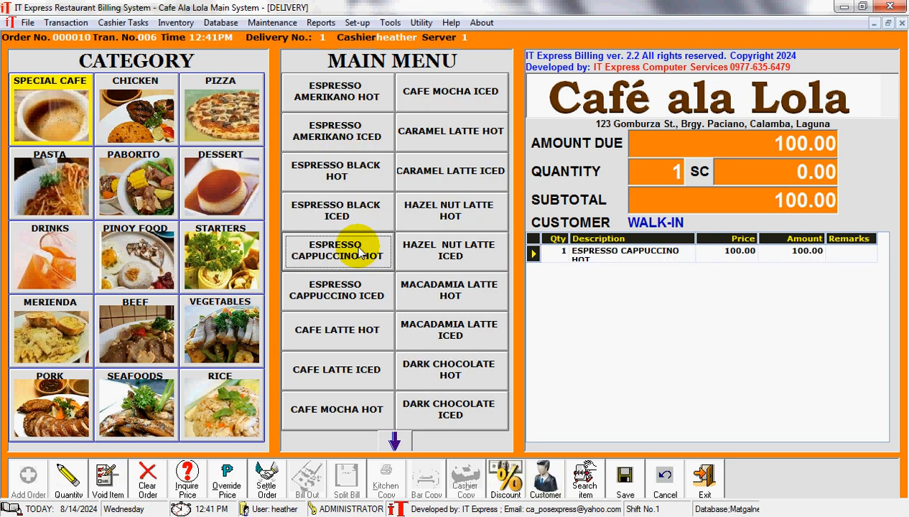
click(237, 348)
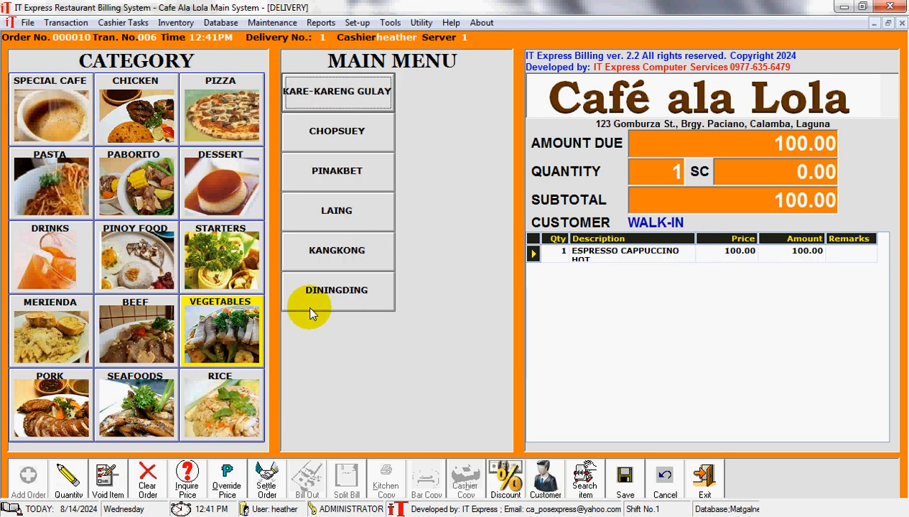
click(343, 176)
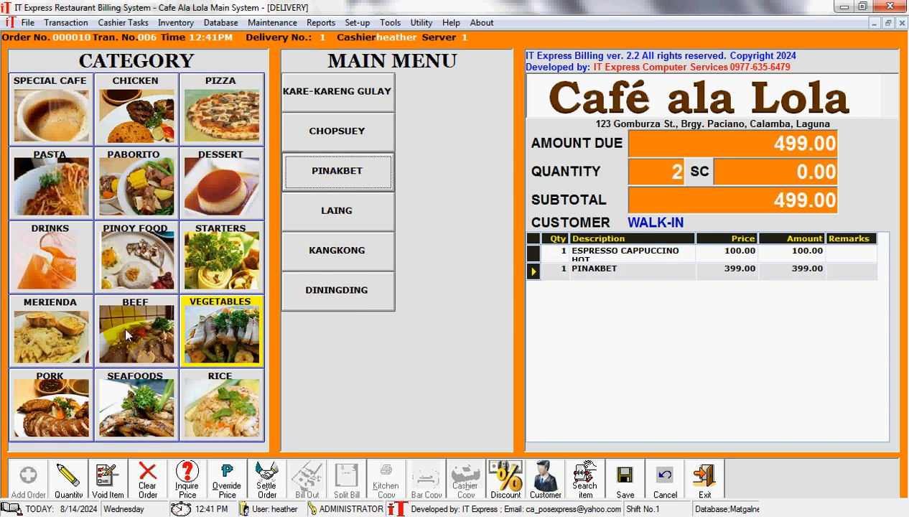
click(135, 249)
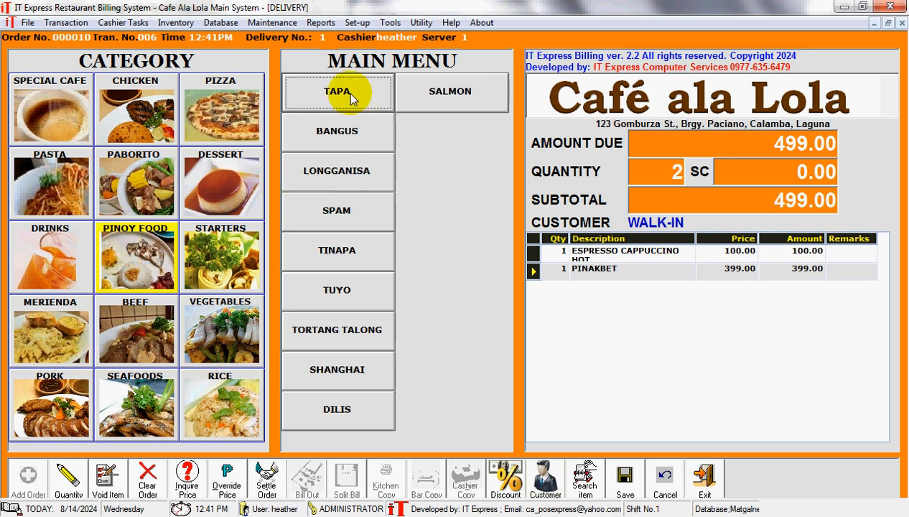
click(347, 93)
click(340, 301)
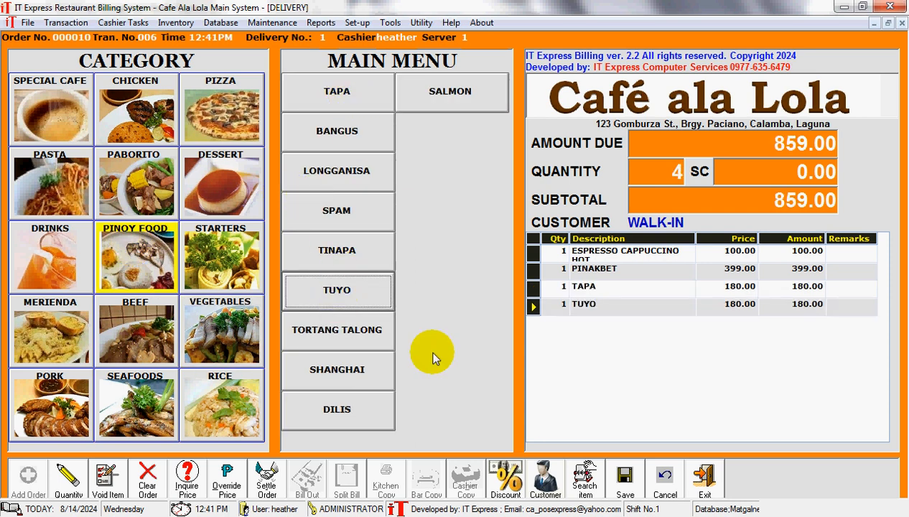
- Save the delivery order and close its cashier copy preview
click(622, 476)
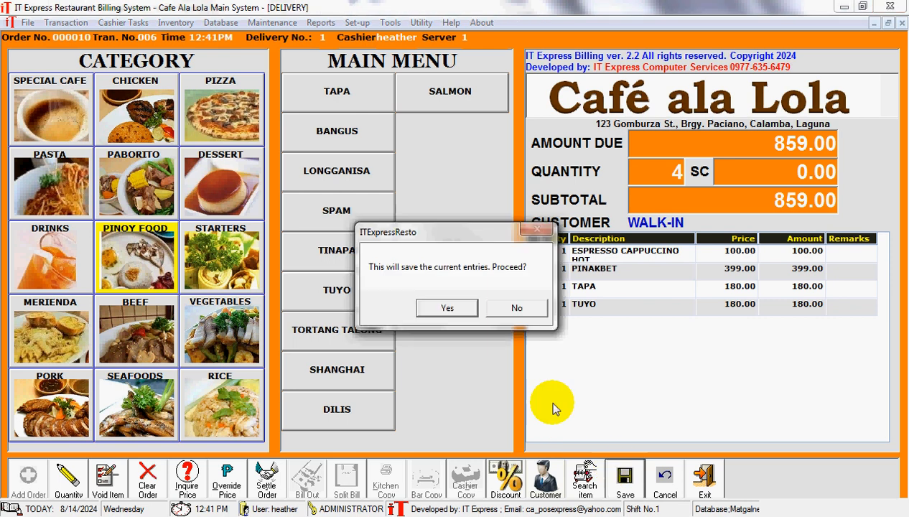
click(468, 308)
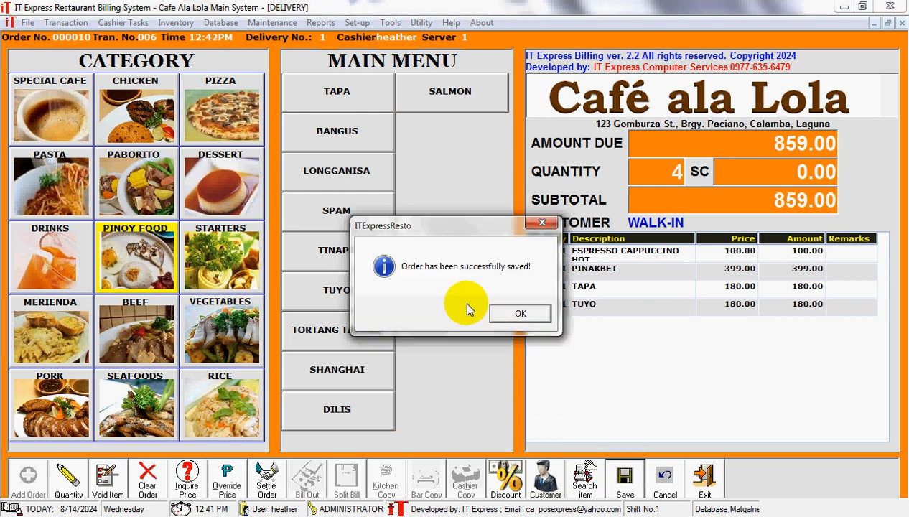
click(519, 315)
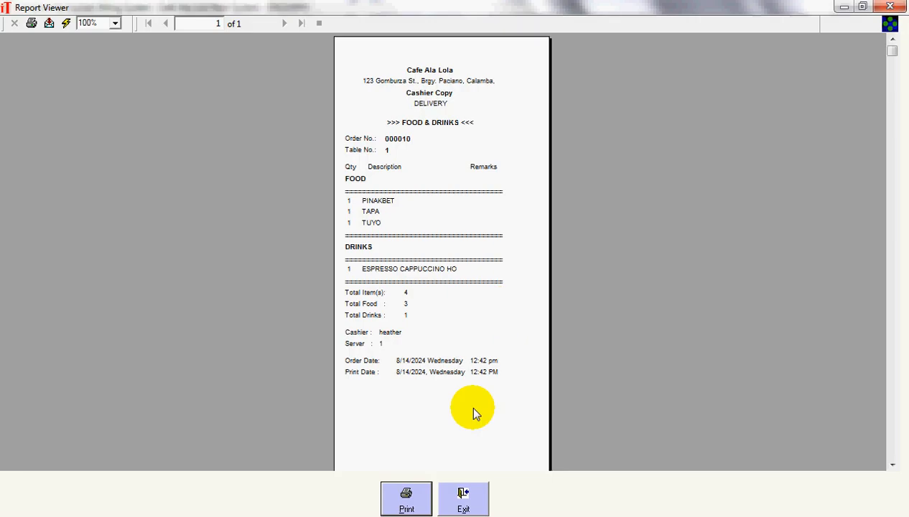
click(471, 494)
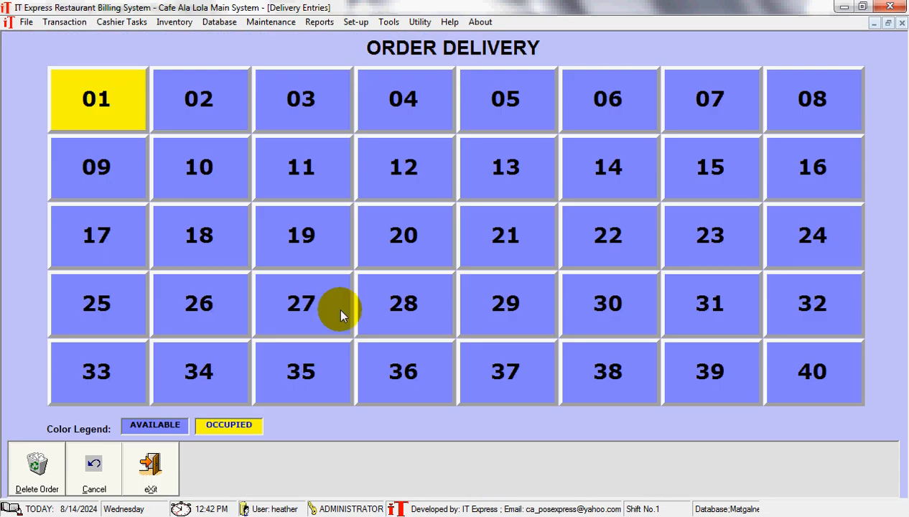
- Reopen the delivery order in slot 01 and start settling it with a delivery charge of 100
click(93, 99)
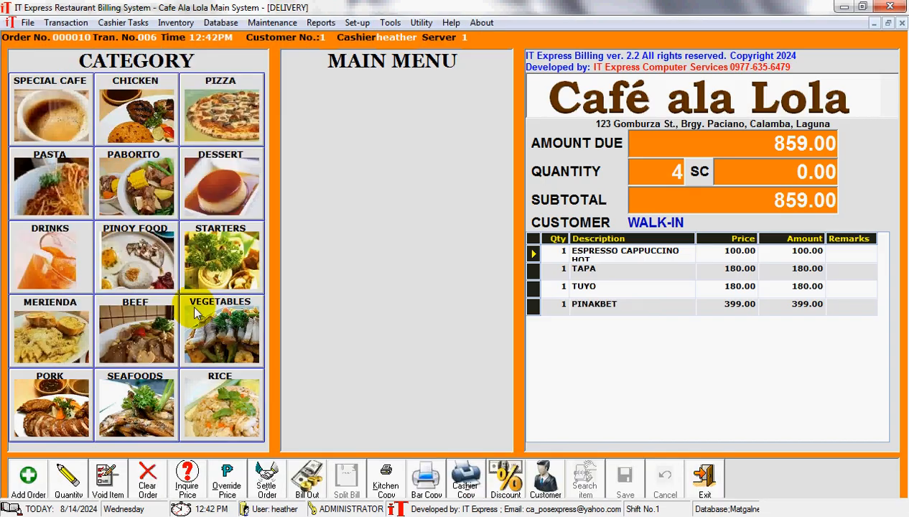
click(268, 494)
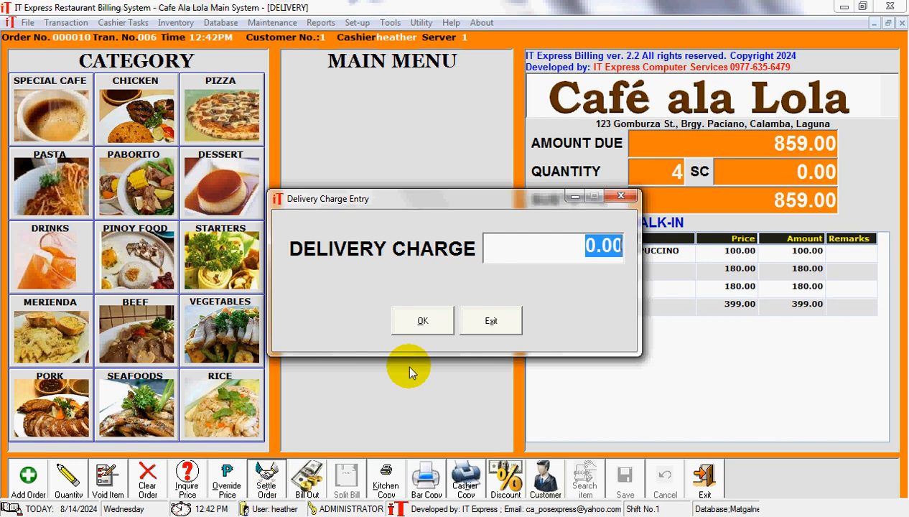
text(1)
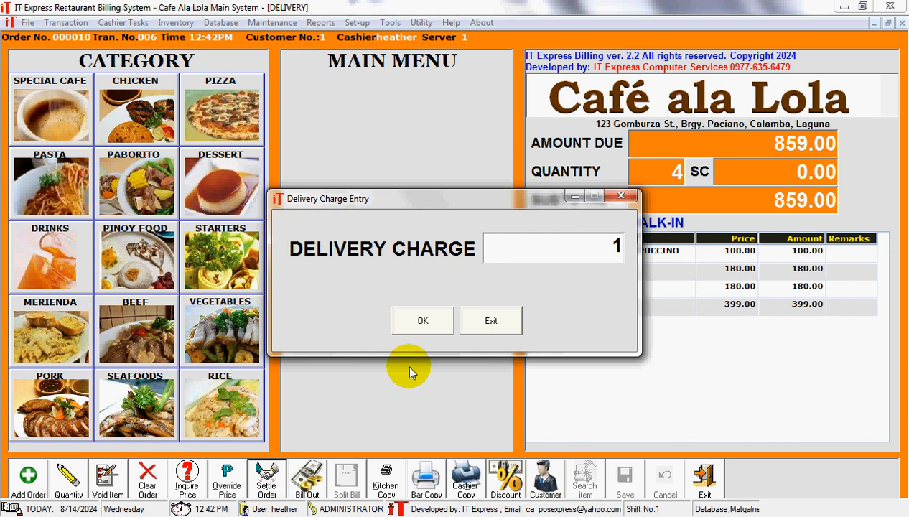
text(00)
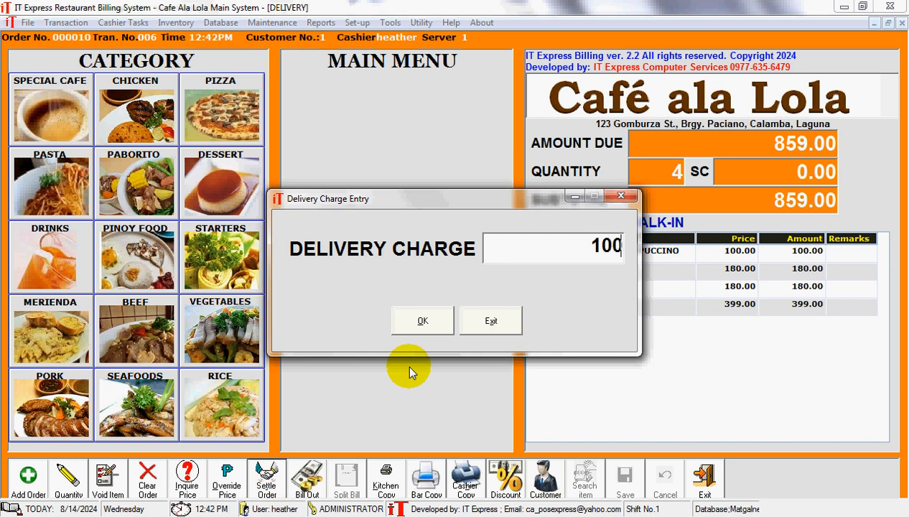
click(420, 323)
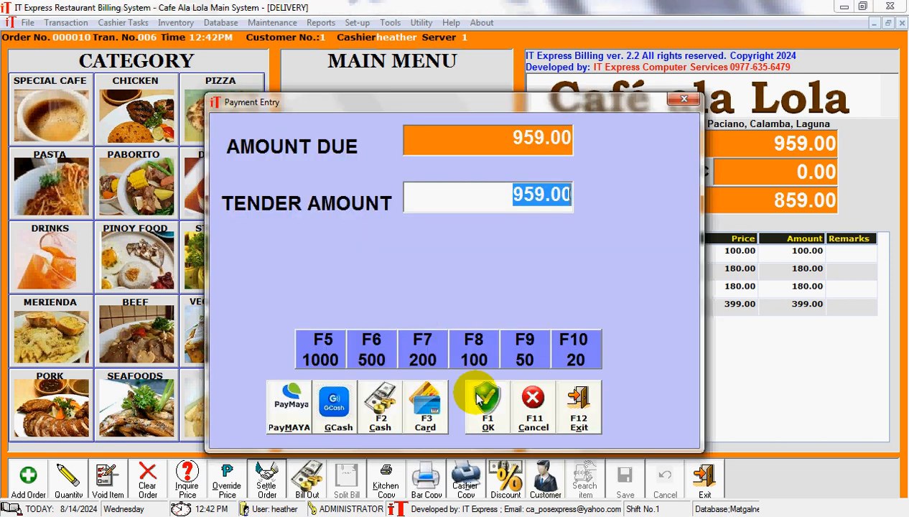
- Pay the delivery order with 959.00 cash, then close the receipt and return to the main menu
click(479, 400)
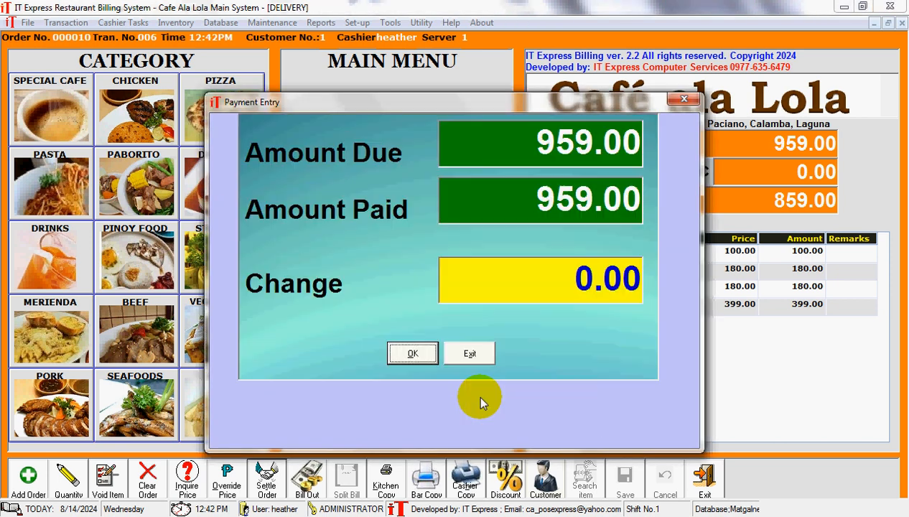
click(412, 351)
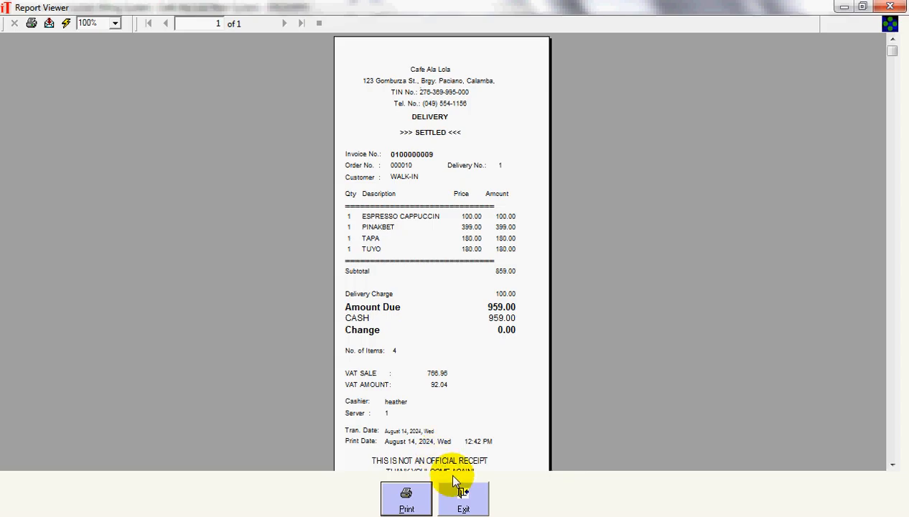
click(459, 501)
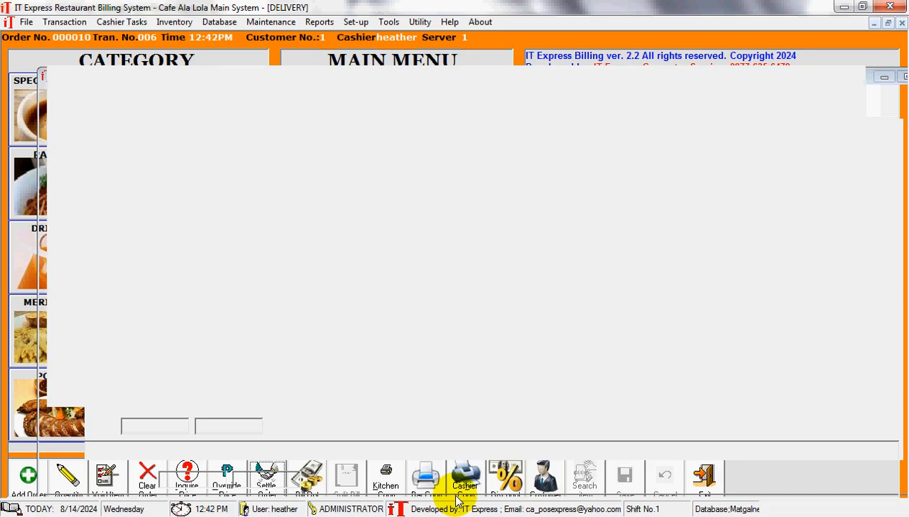
click(151, 488)
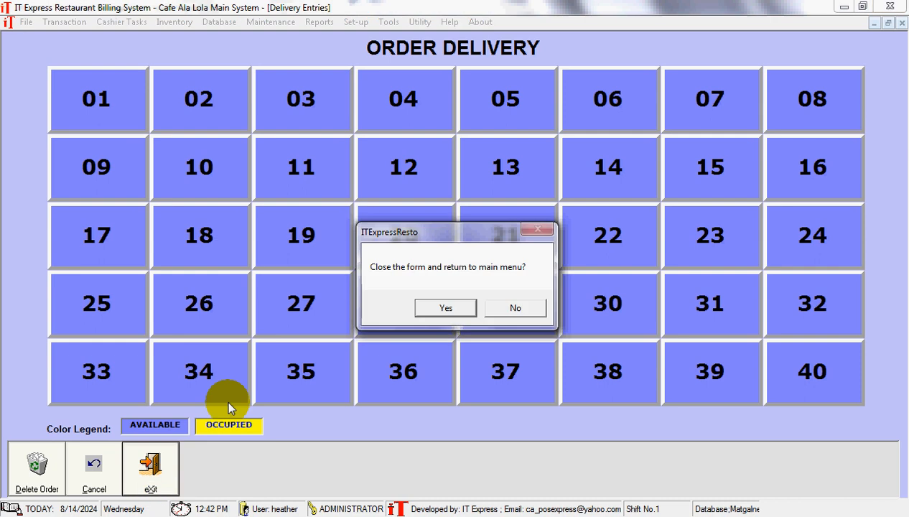
click(434, 306)
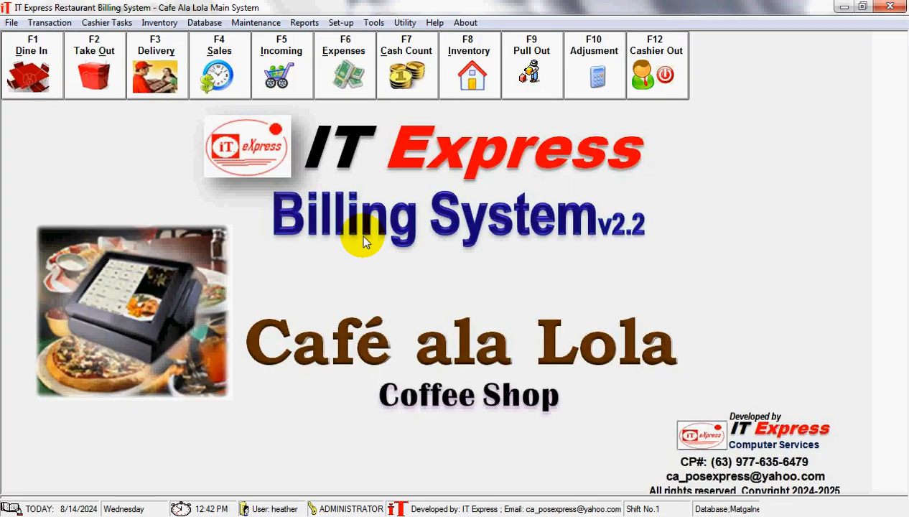
- Start a new incoming purchase entry with Commissary (00001) as the supplier
click(293, 52)
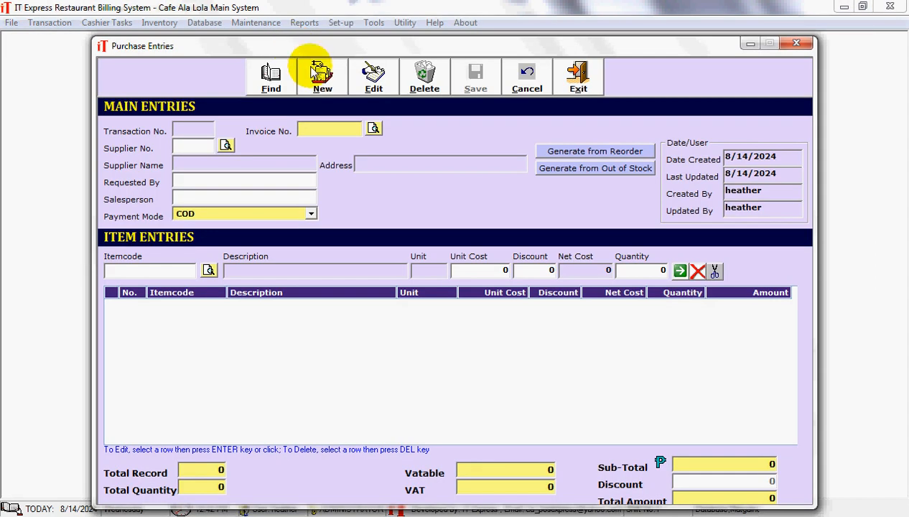
click(321, 71)
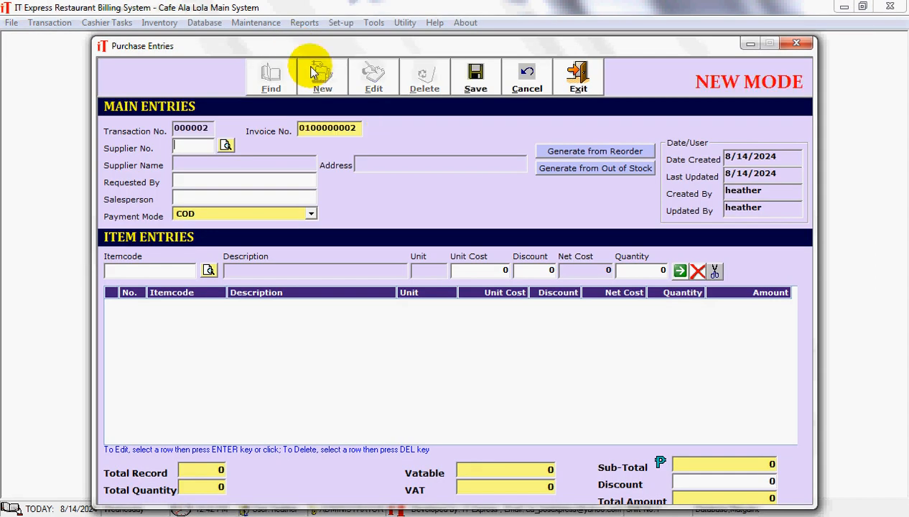
click(226, 147)
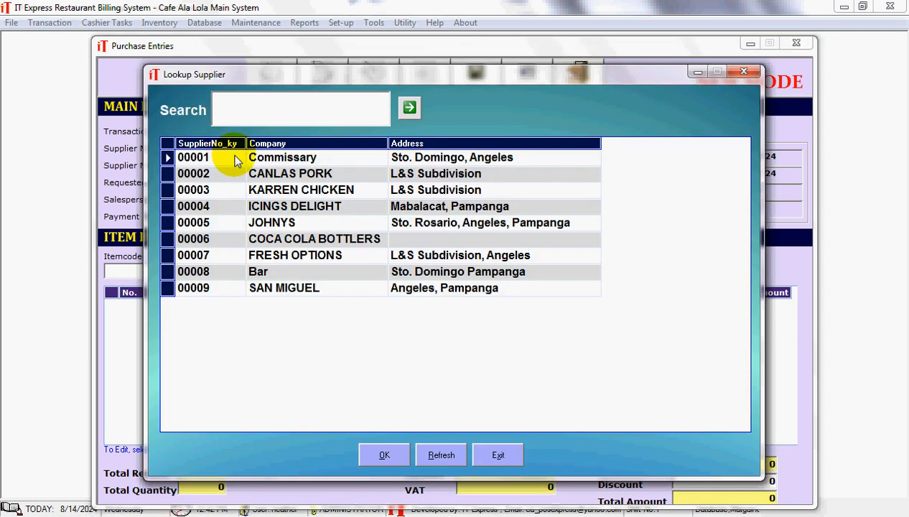
double_click(238, 157)
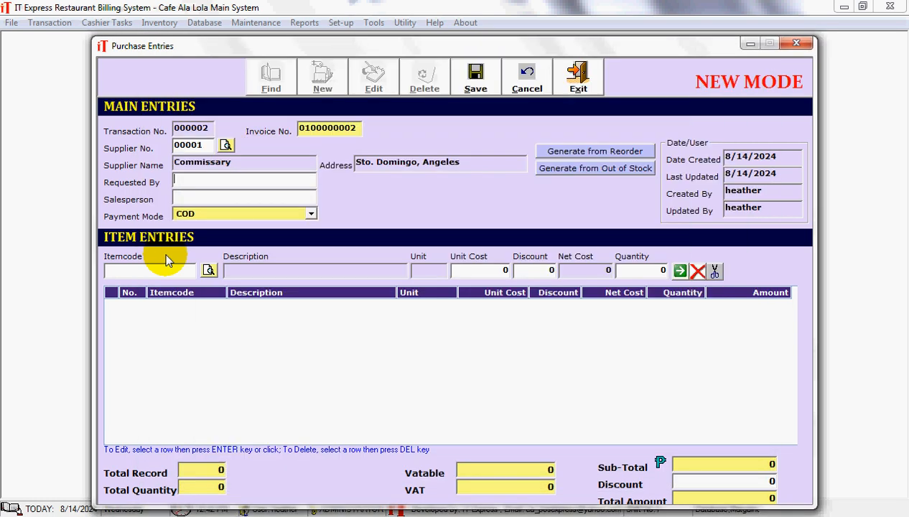
- Look up Sprite by searching for SPR and add a quantity of 20 to the purchase entry
click(207, 270)
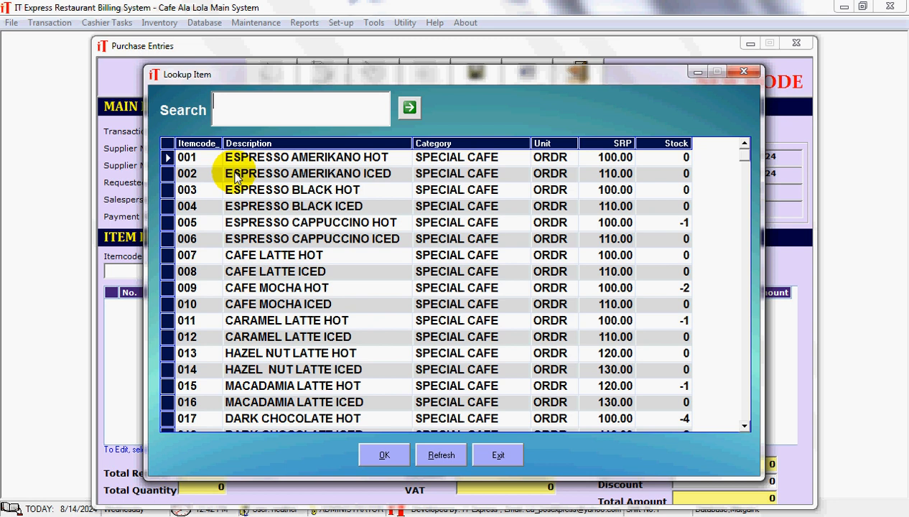
text(SPR)
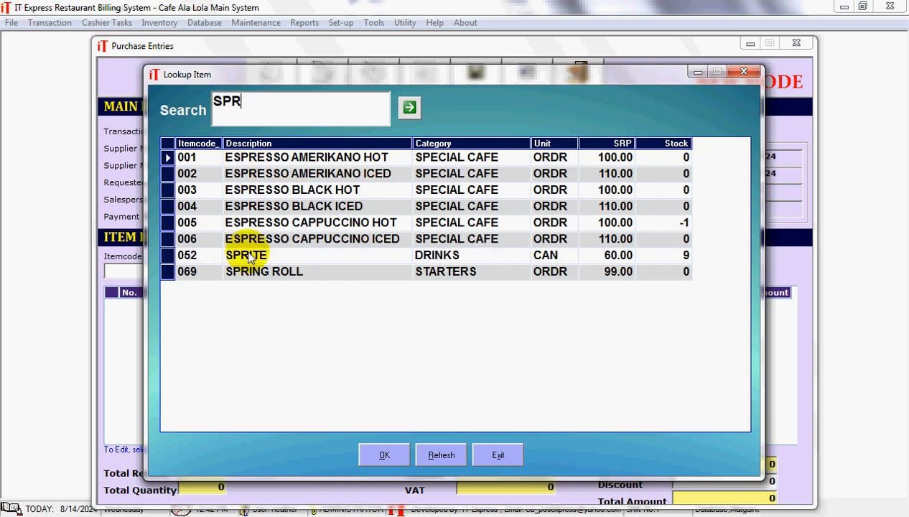
double_click(282, 256)
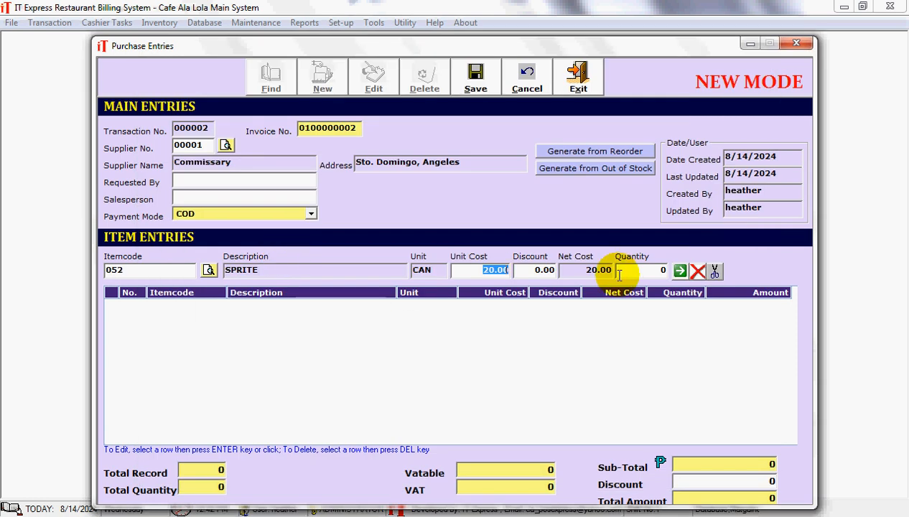
click(661, 271)
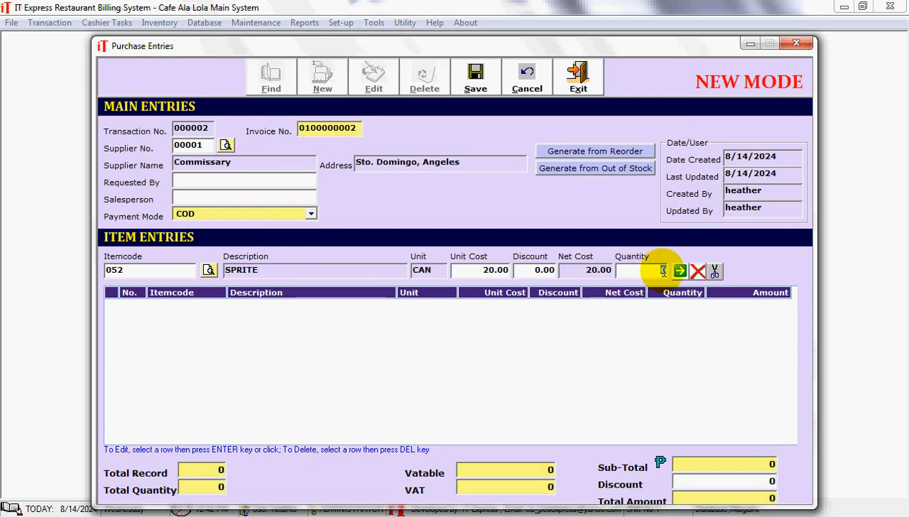
text(20)
key(Return)
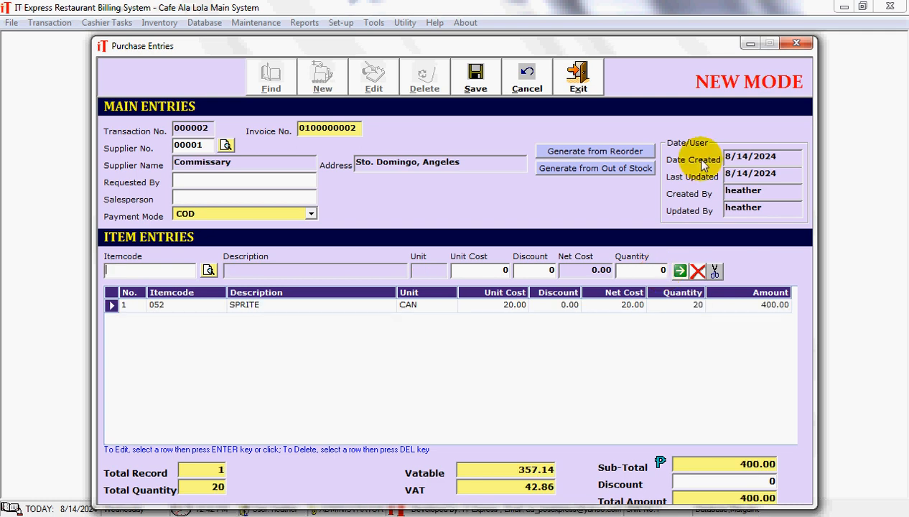
- Save the purchase record, then close the purchase form and return to the main menu
click(476, 78)
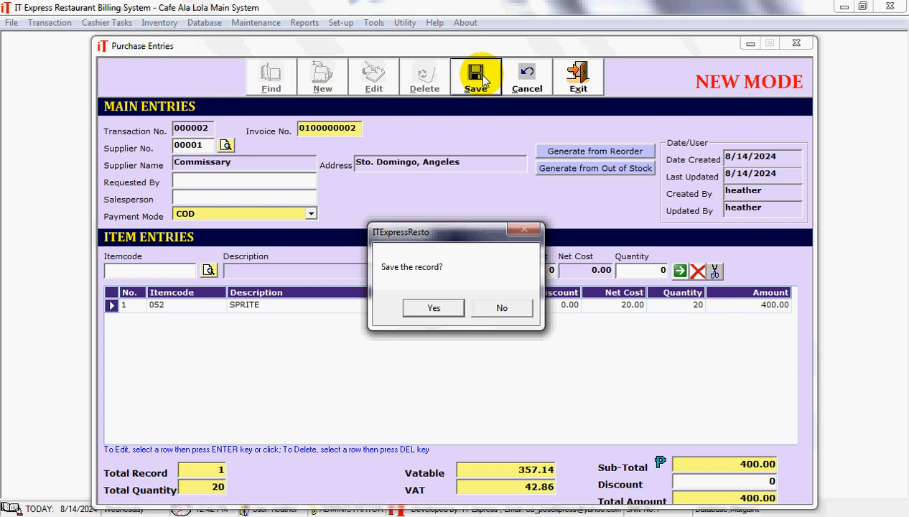
click(438, 308)
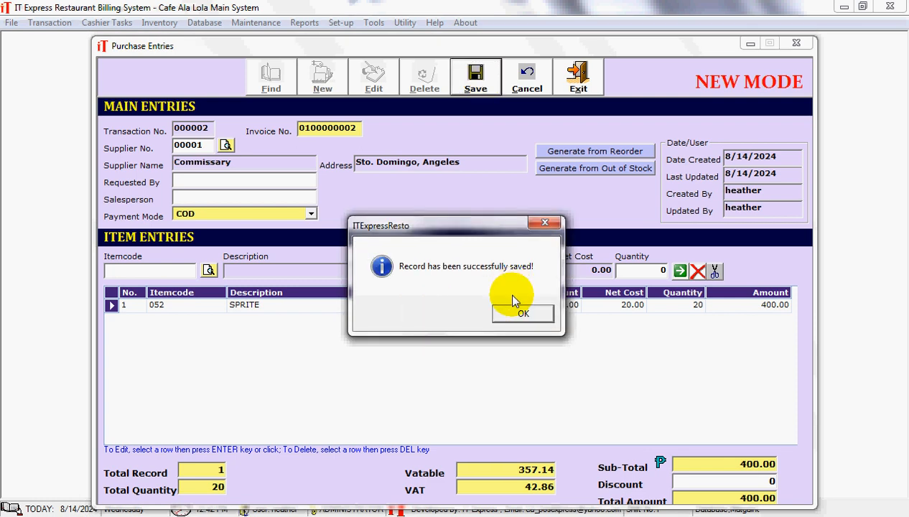
click(518, 318)
click(579, 81)
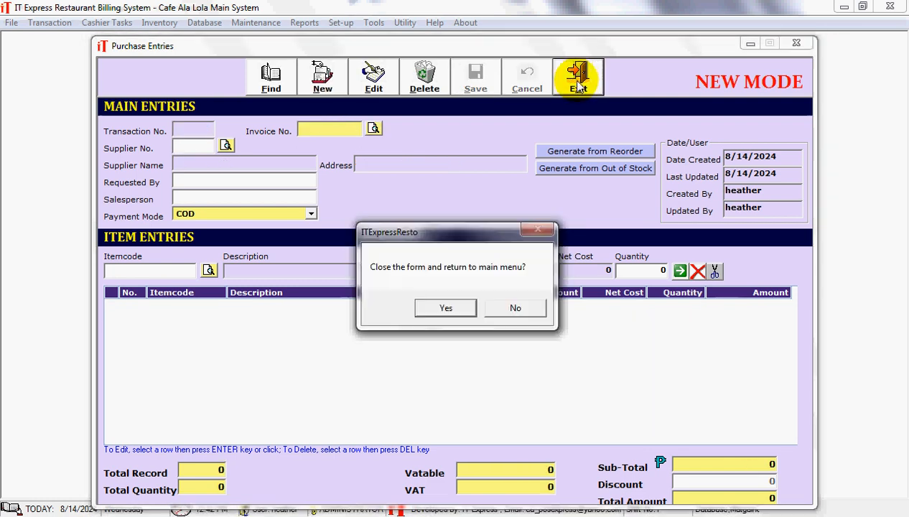
click(466, 309)
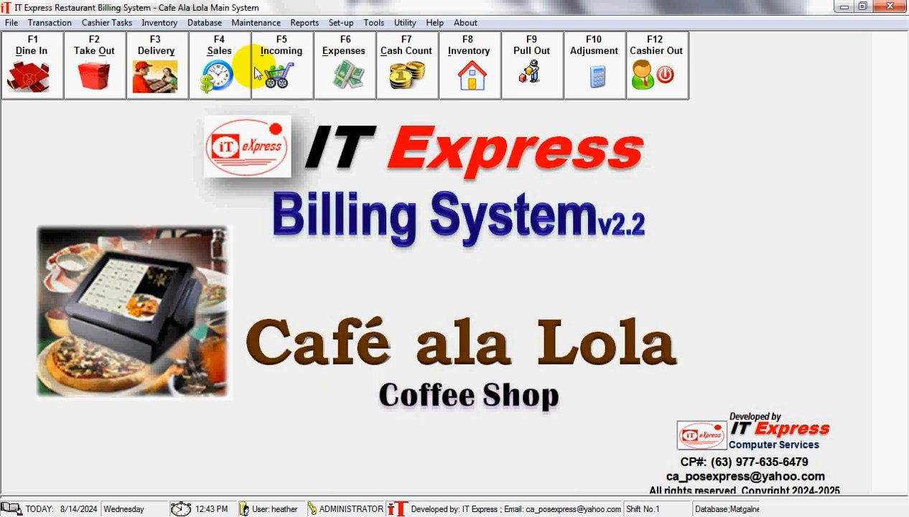
- View the blank Pull-Out Entry form, then close it and return to the main menu
click(532, 72)
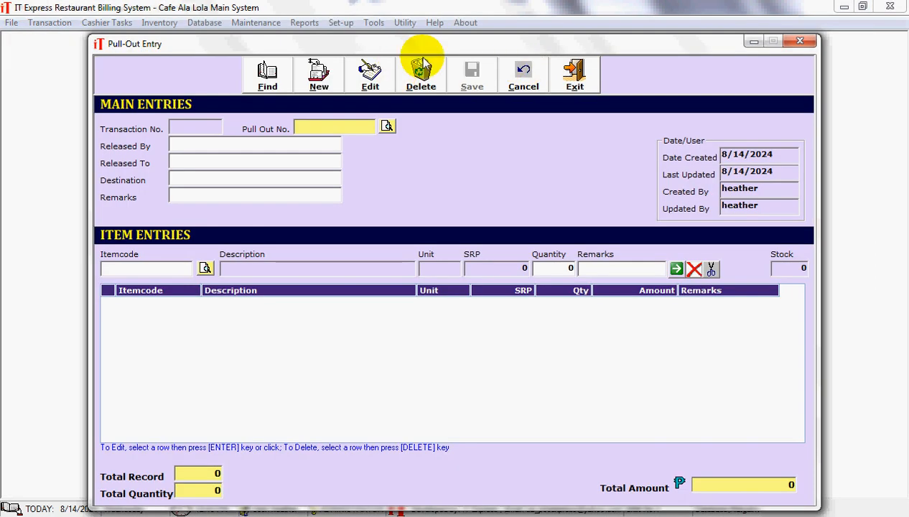
click(575, 84)
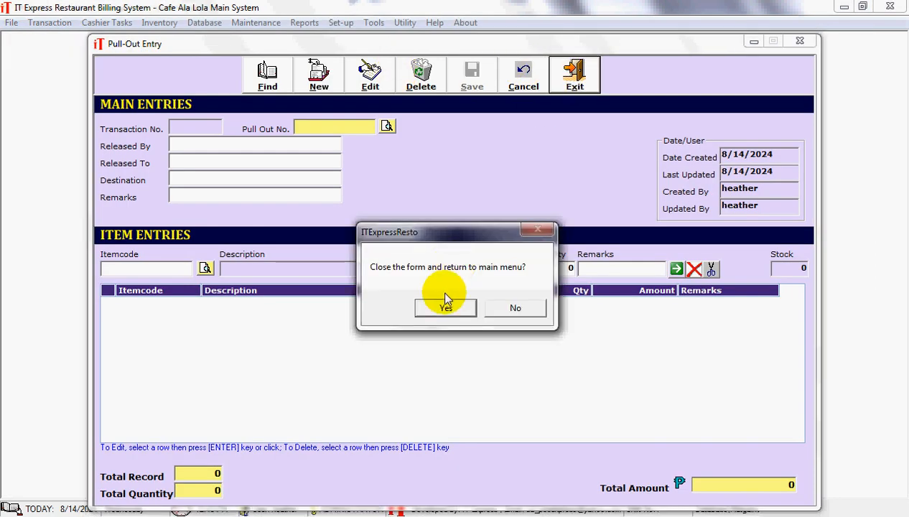
click(444, 310)
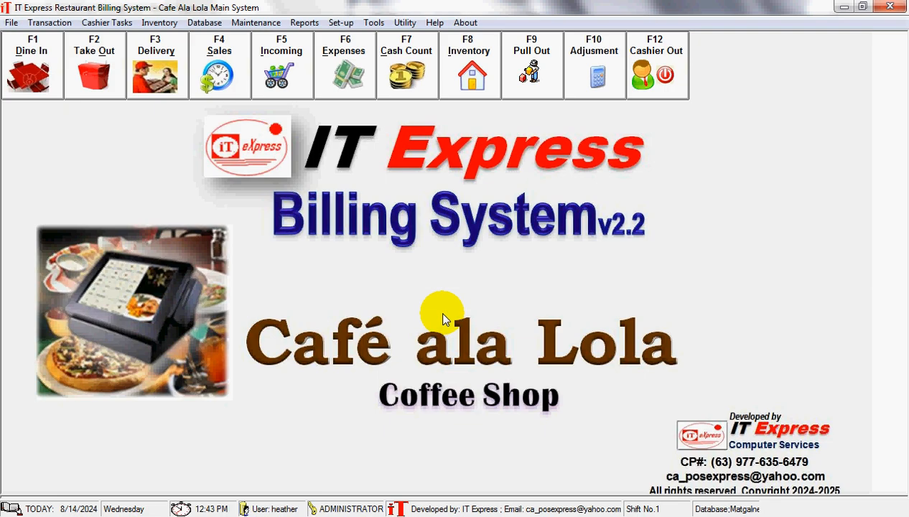
- View the management Sales Summary report for 8/14/2024 to 8/14/2024, then close it and return to the main screen
click(305, 23)
mouse_move(305, 38)
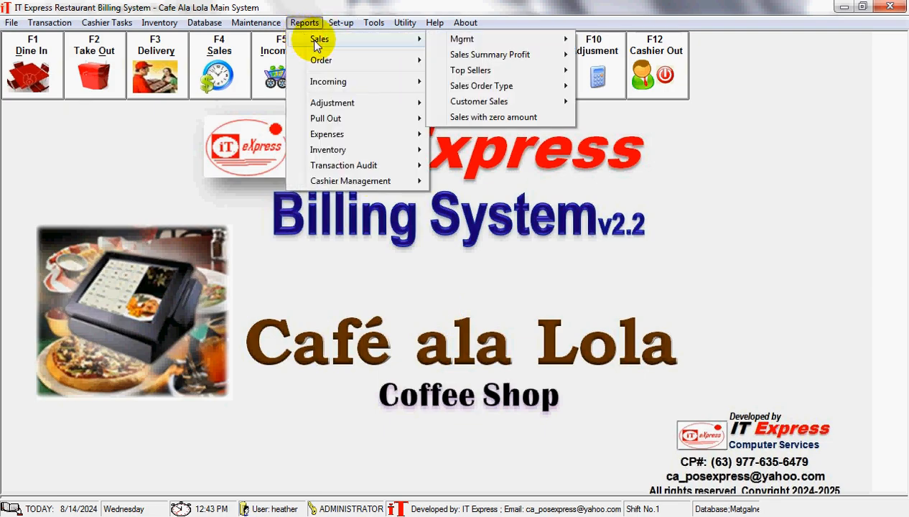
click(433, 24)
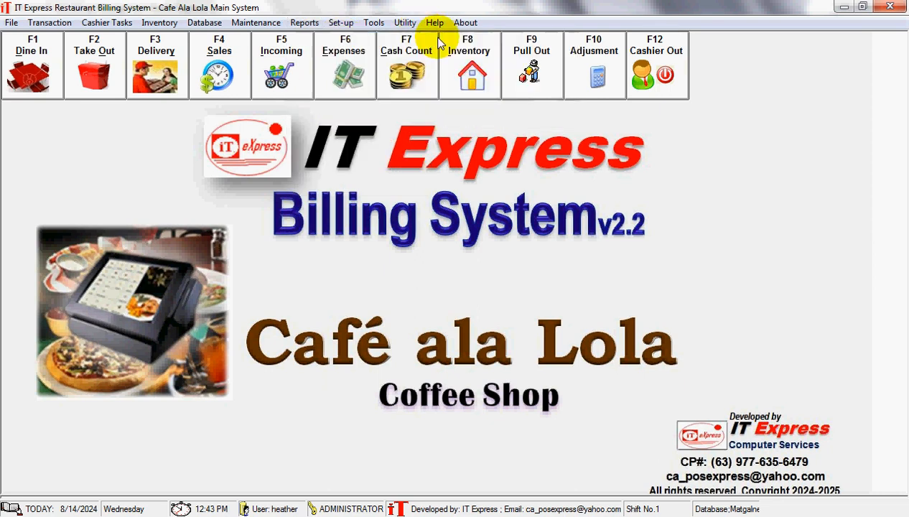
mouse_move(305, 26)
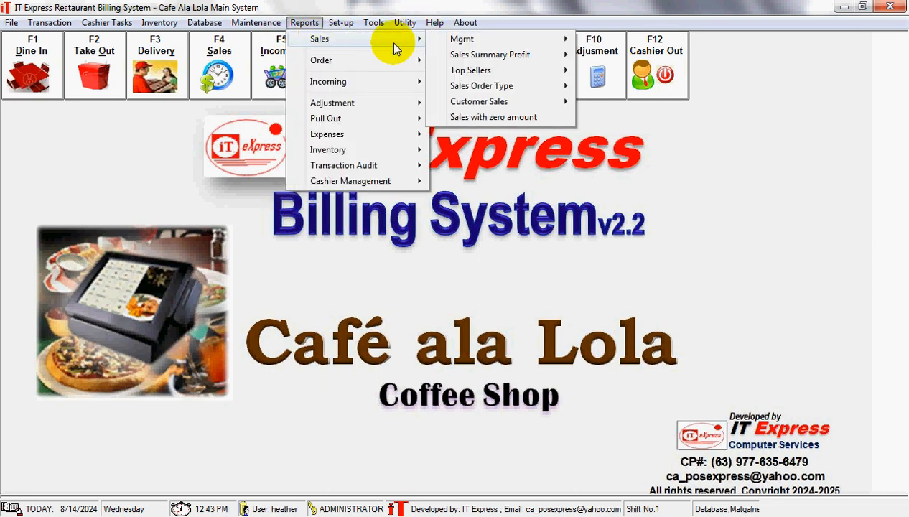
mouse_move(563, 39)
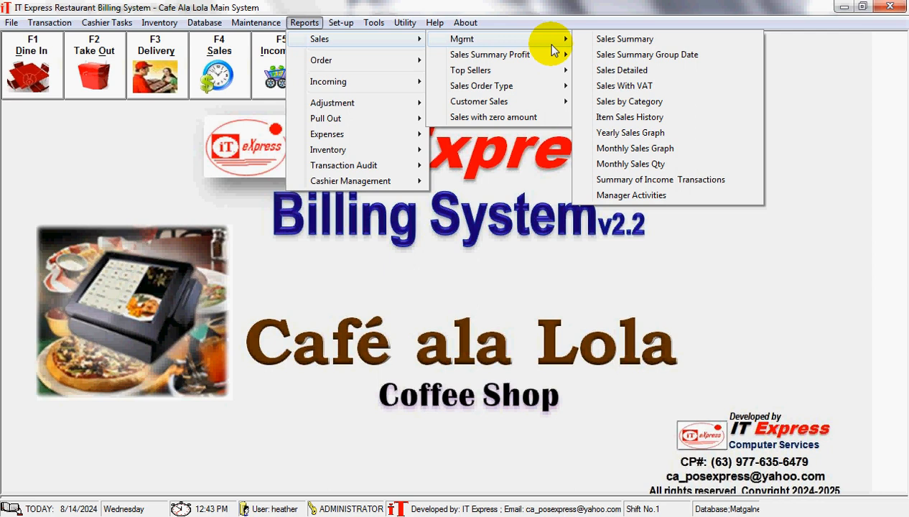
click(611, 40)
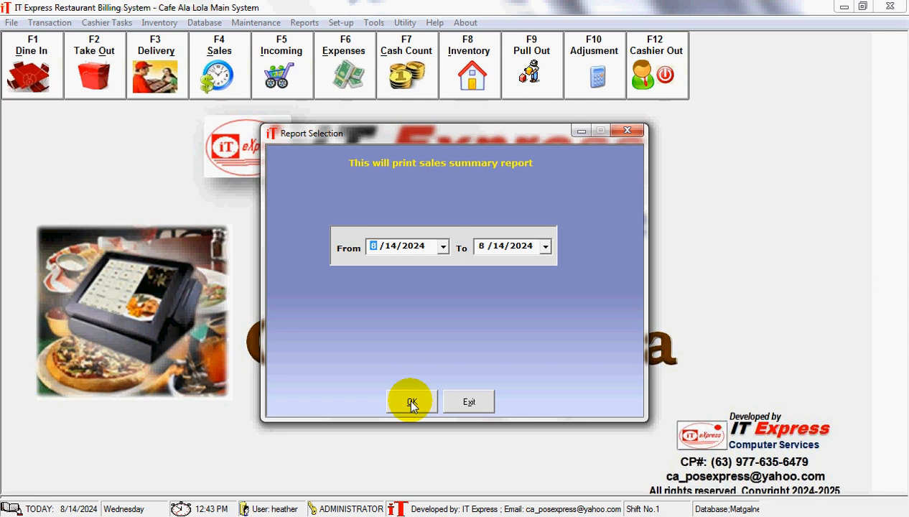
click(411, 402)
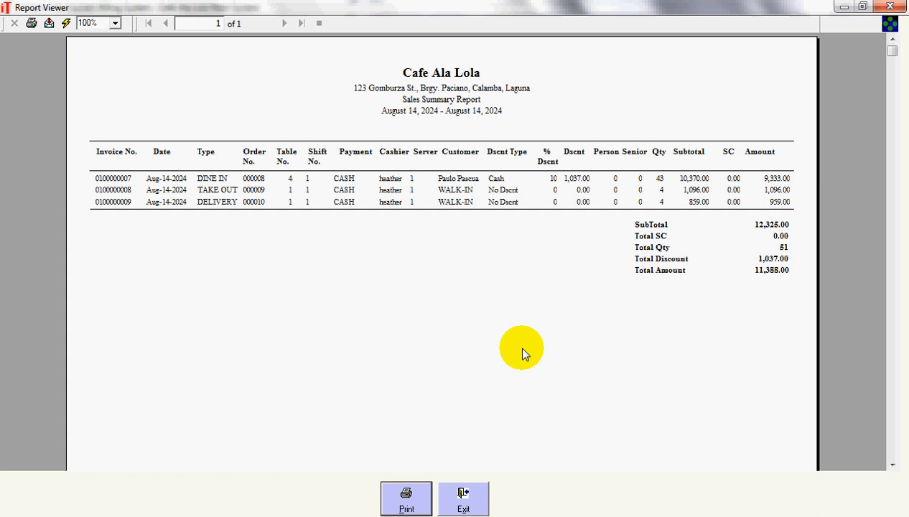
click(464, 503)
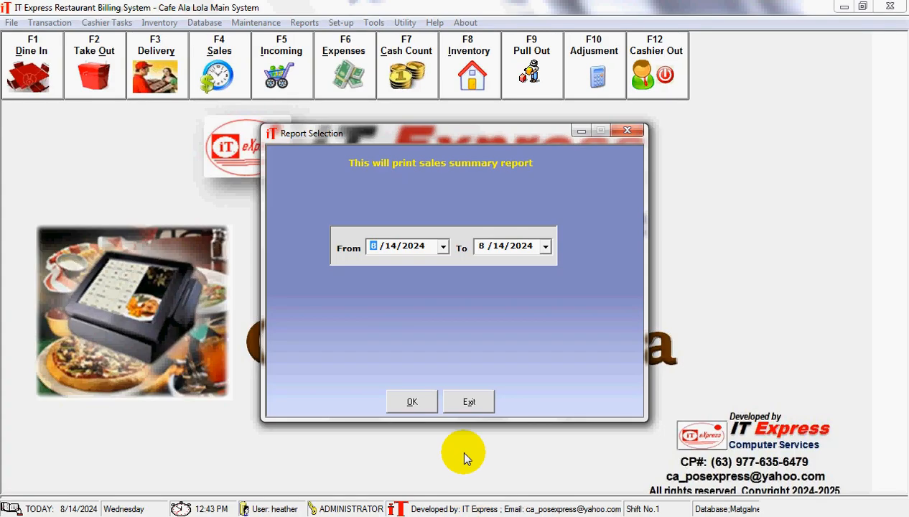
click(466, 408)
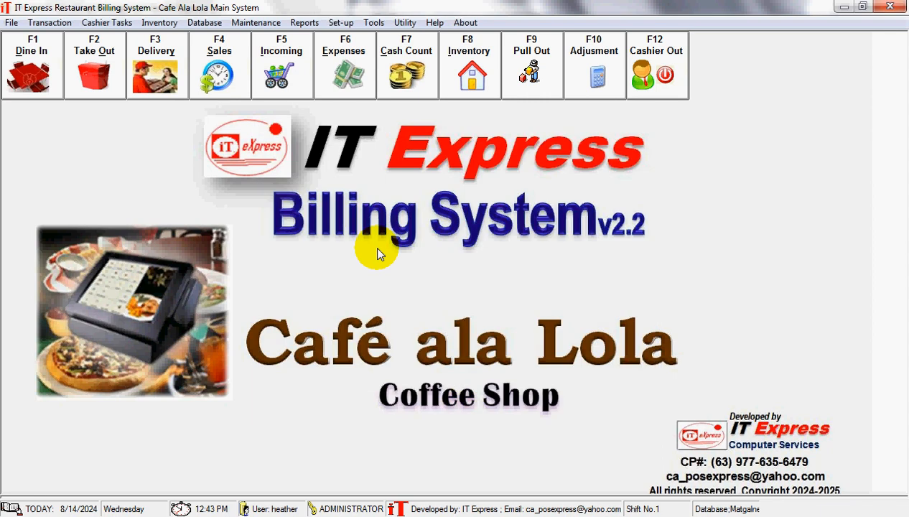
- View both pages of the Sales Detailed report for 8/14/2024, then close it and return to the main screen
click(304, 22)
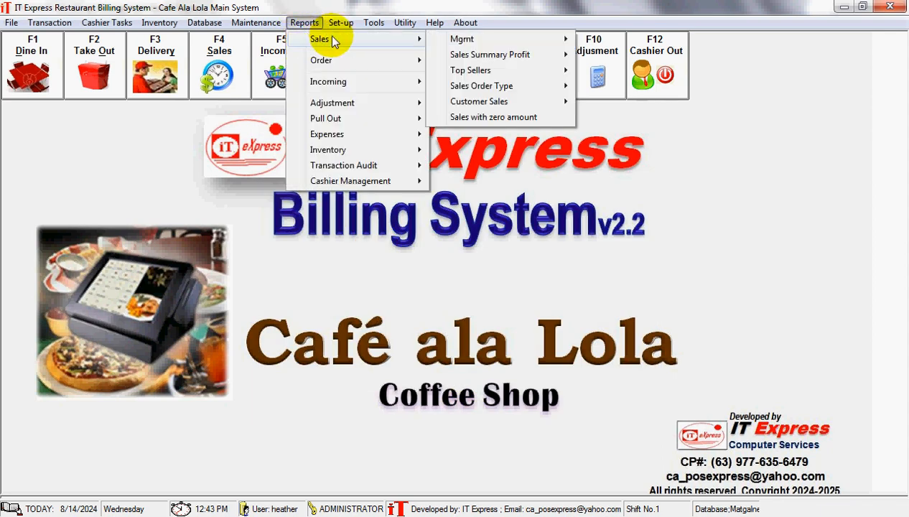
mouse_move(442, 41)
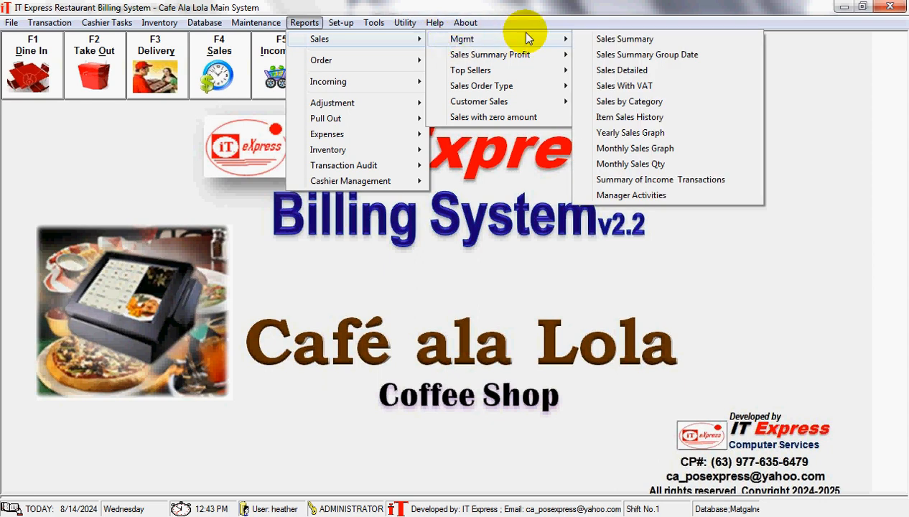
click(601, 72)
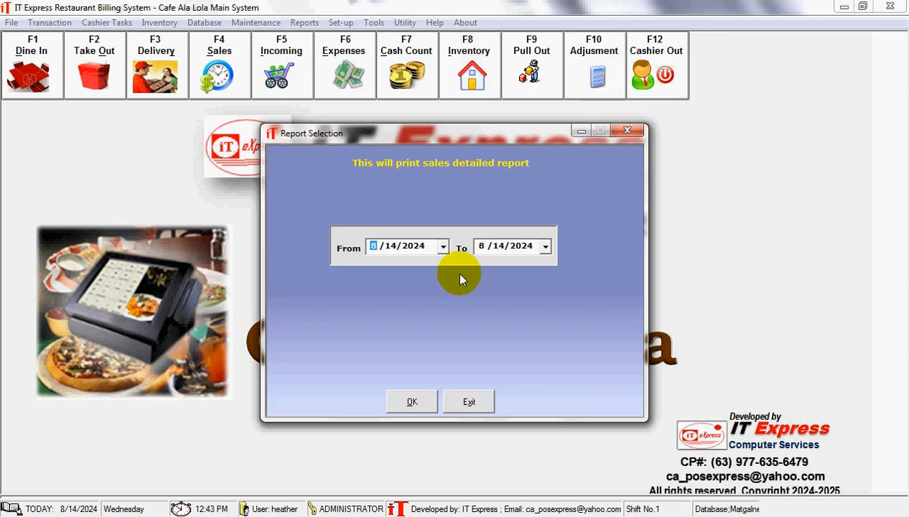
click(406, 402)
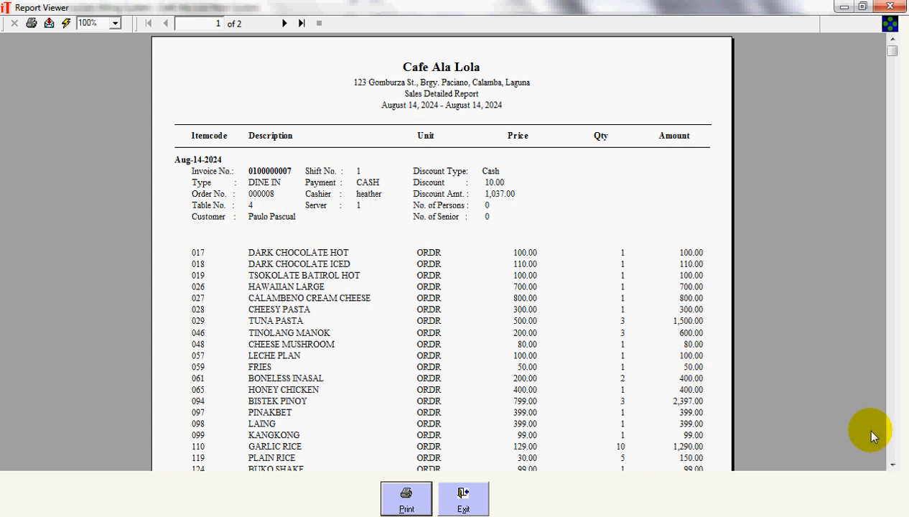
drag(893, 467, 893, 467)
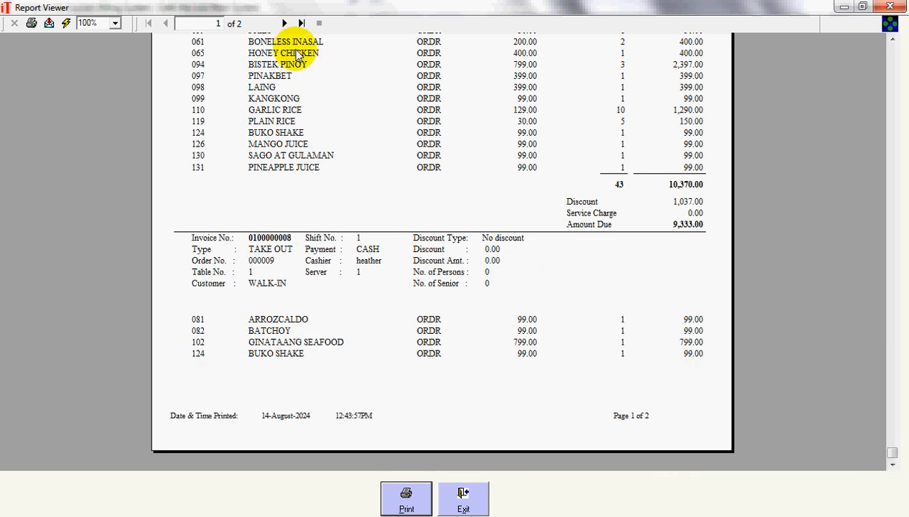
click(285, 24)
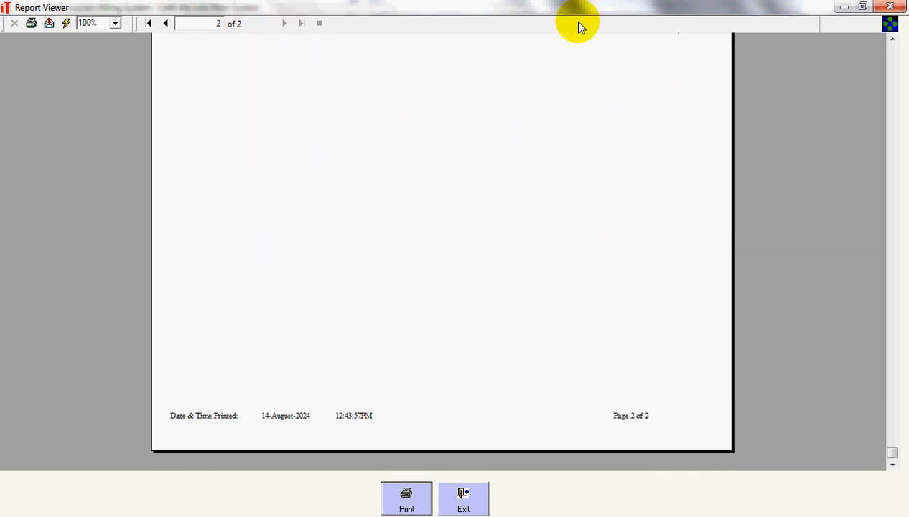
click(893, 57)
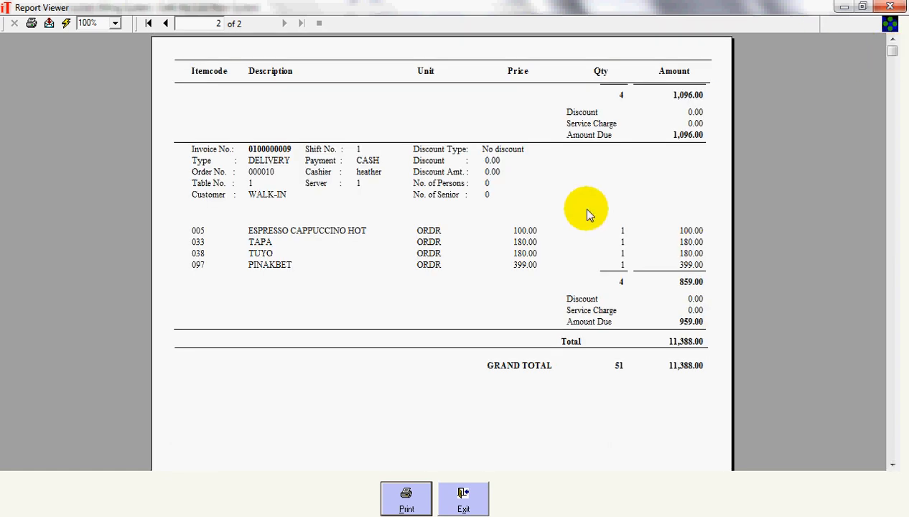
click(471, 500)
click(469, 401)
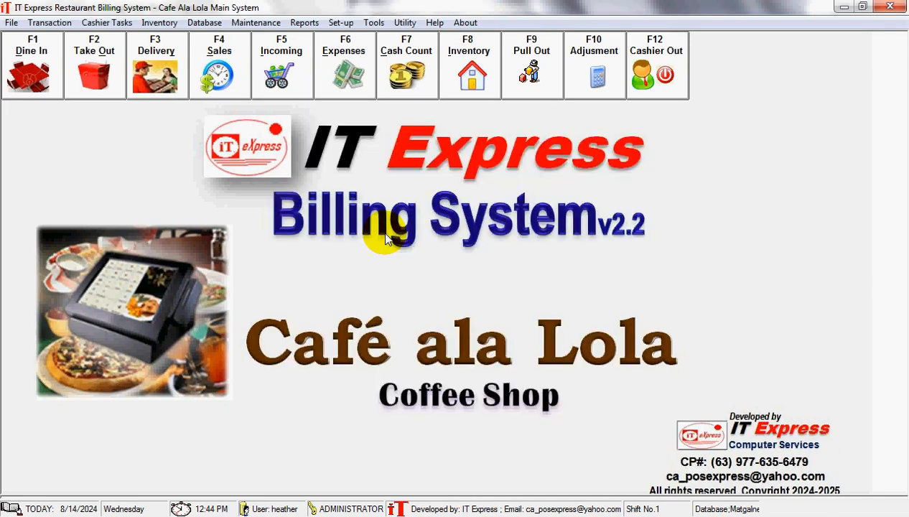
- View the Top Selling Items by Amount report for 8/14/2024, then close it along with its date selection
click(304, 23)
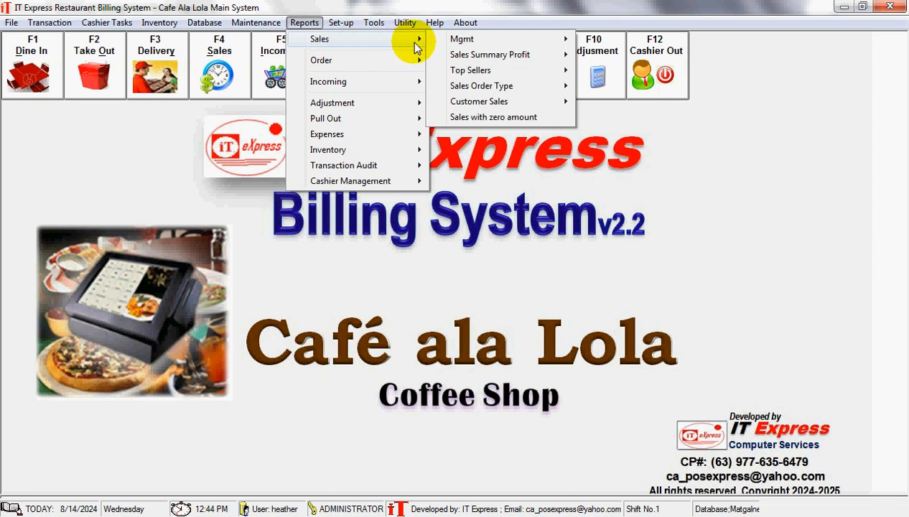
mouse_move(463, 76)
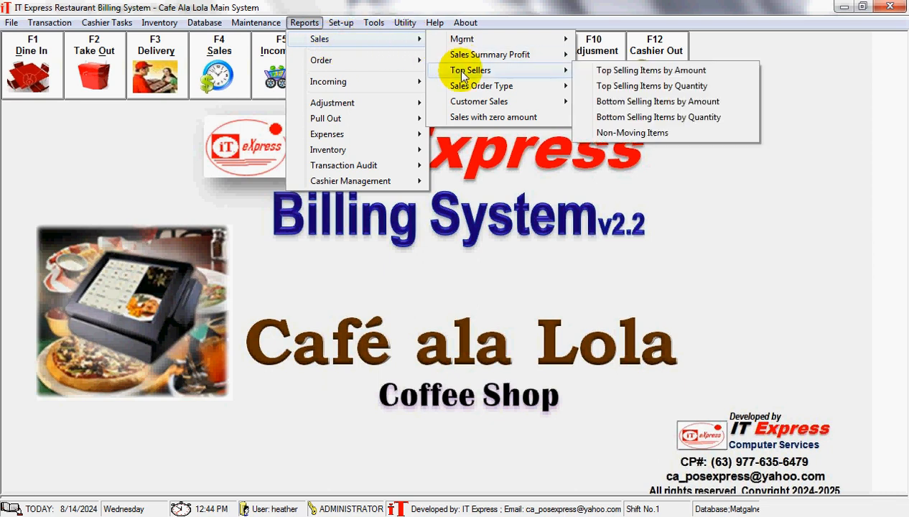
click(601, 71)
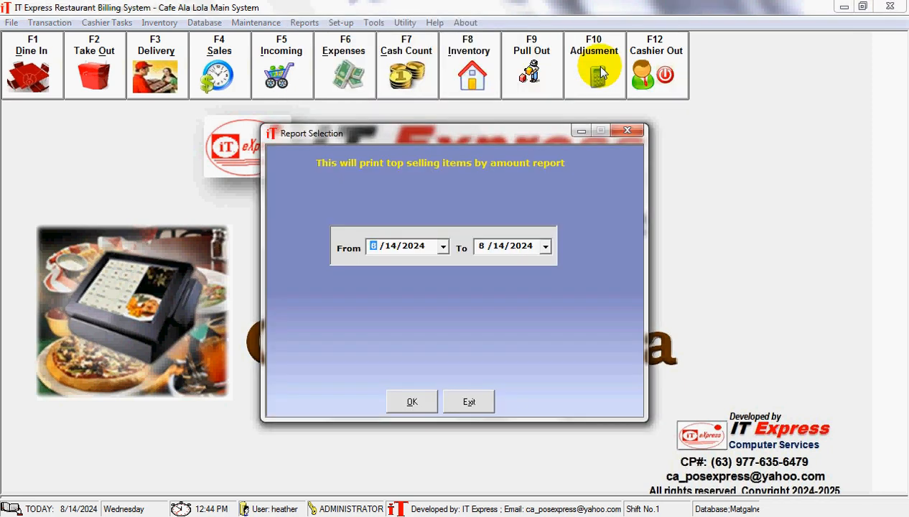
click(416, 400)
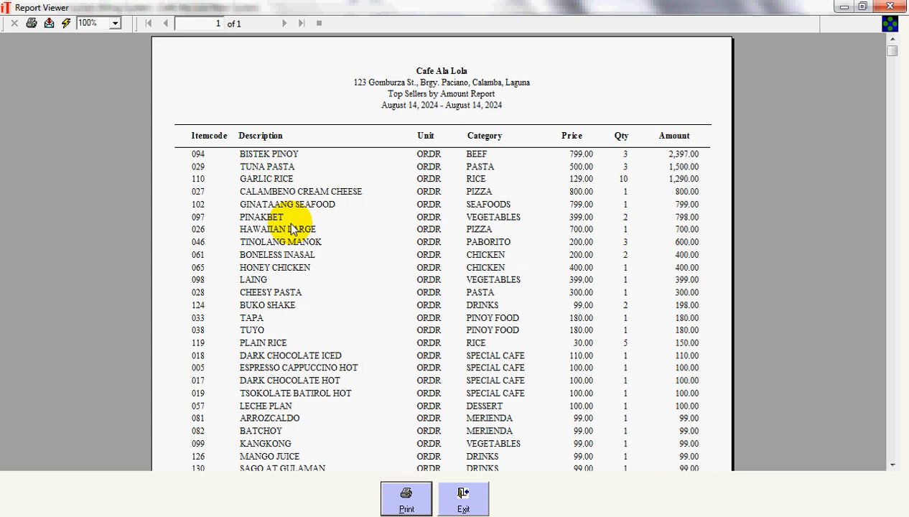
click(463, 492)
click(465, 404)
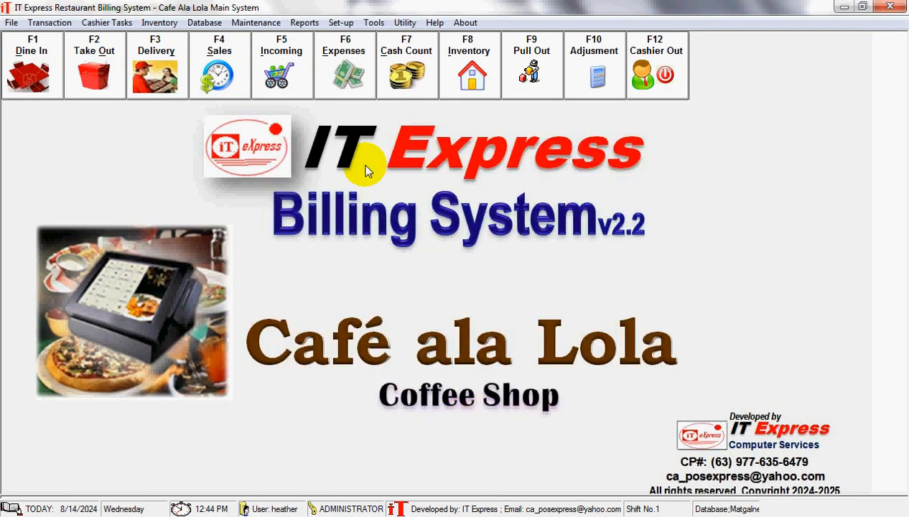
- View the Top Selling Items by Quantity report for 8/14/2024, then close it along with its date selection
click(302, 22)
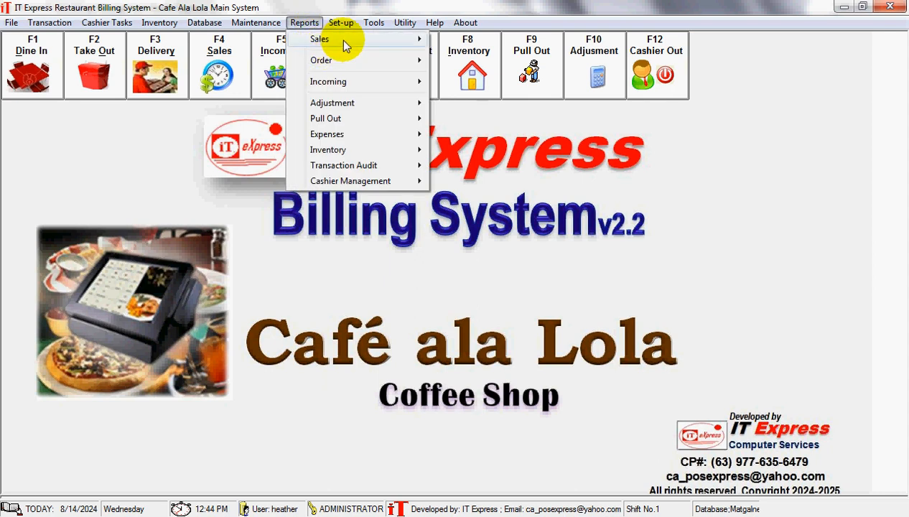
click(340, 40)
click(459, 70)
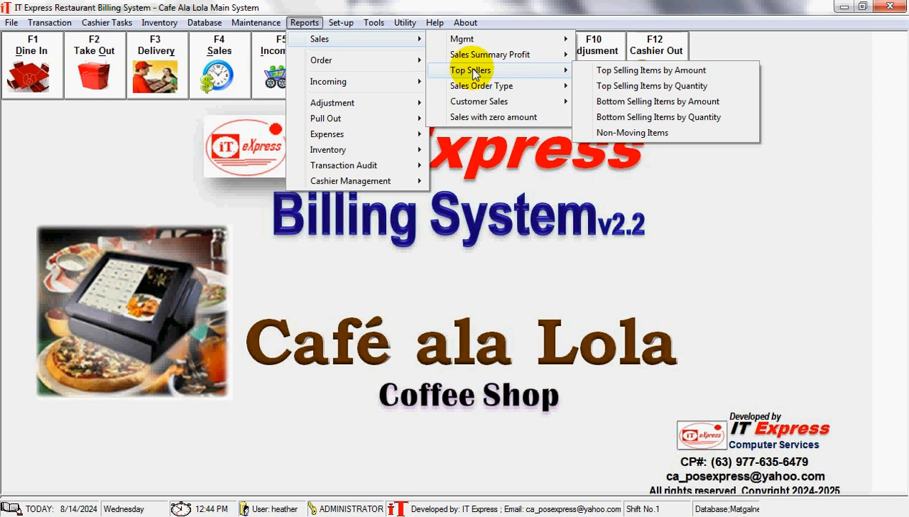
click(584, 87)
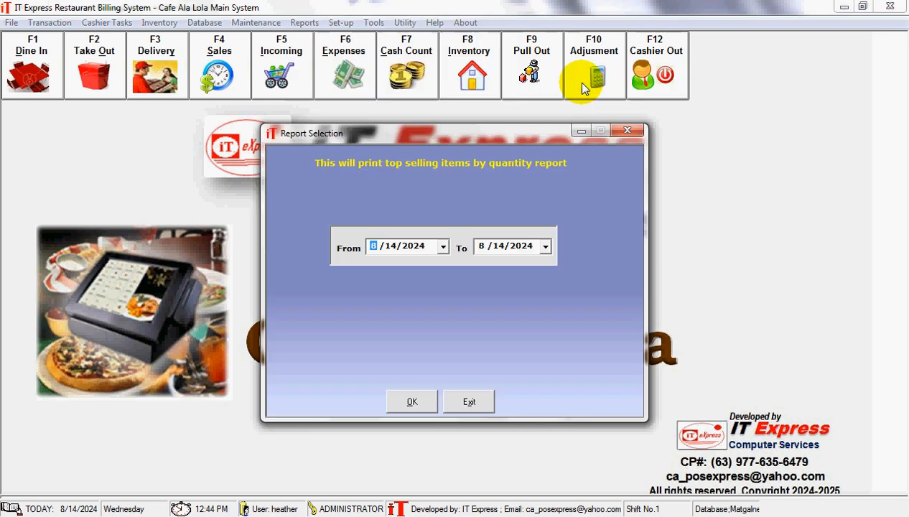
click(412, 402)
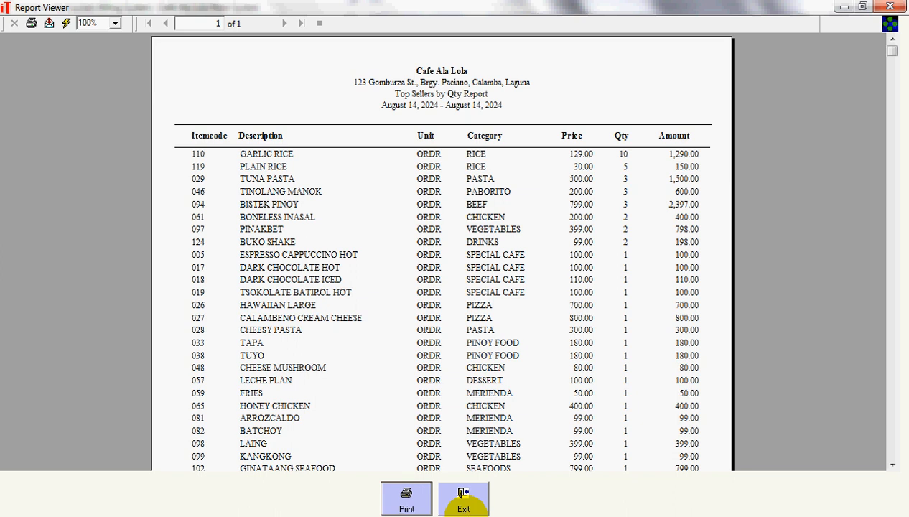
click(473, 507)
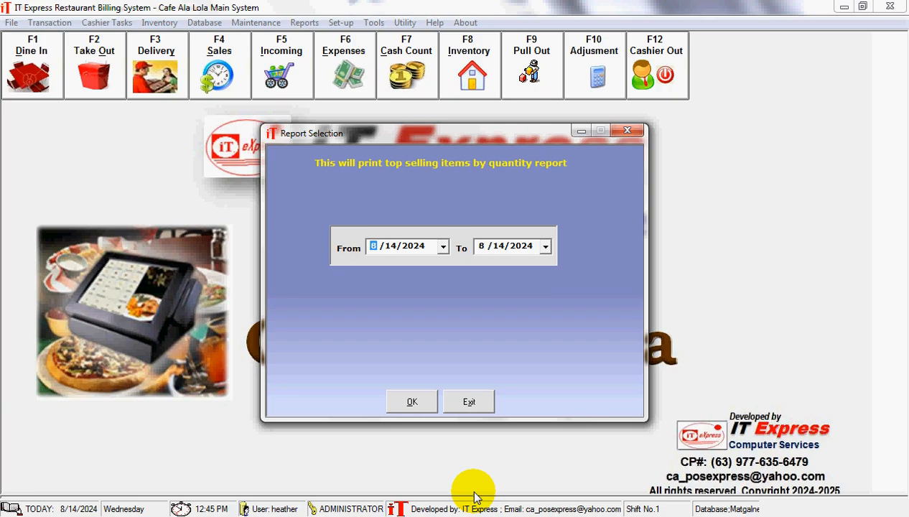
click(473, 403)
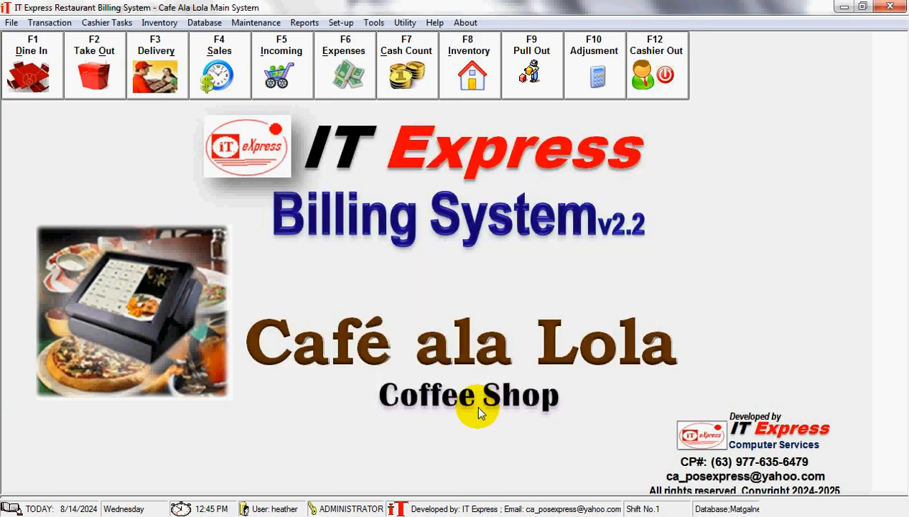
- View both pages of the cashier End of Shift Report for shift 1 on 8/14/2024, then close it and return to the main screen
click(304, 28)
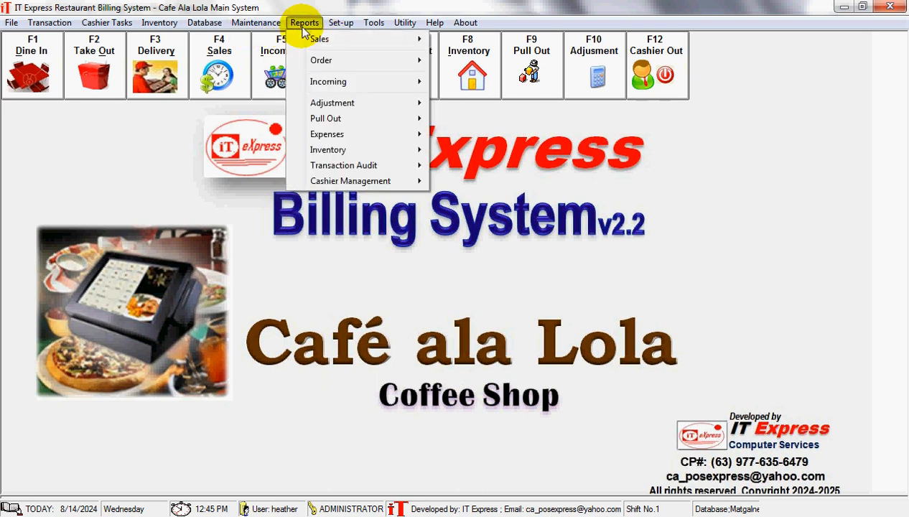
mouse_move(310, 83)
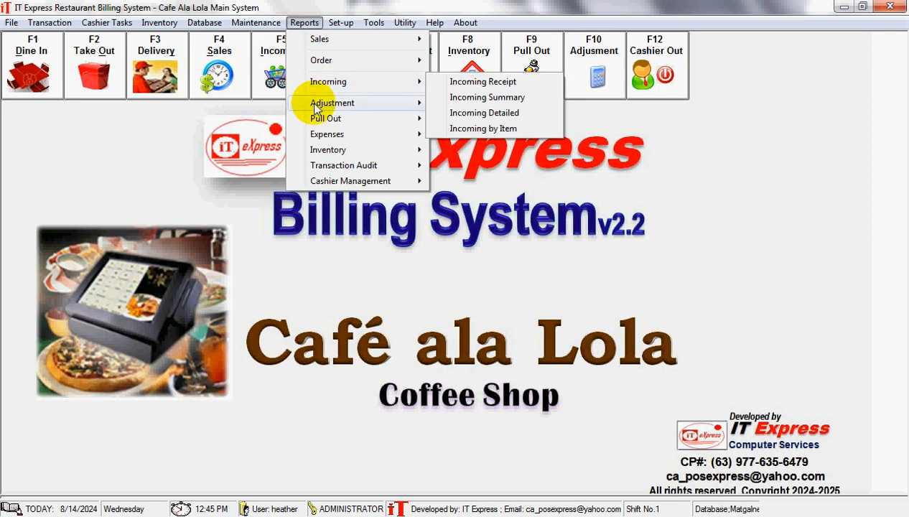
mouse_move(316, 109)
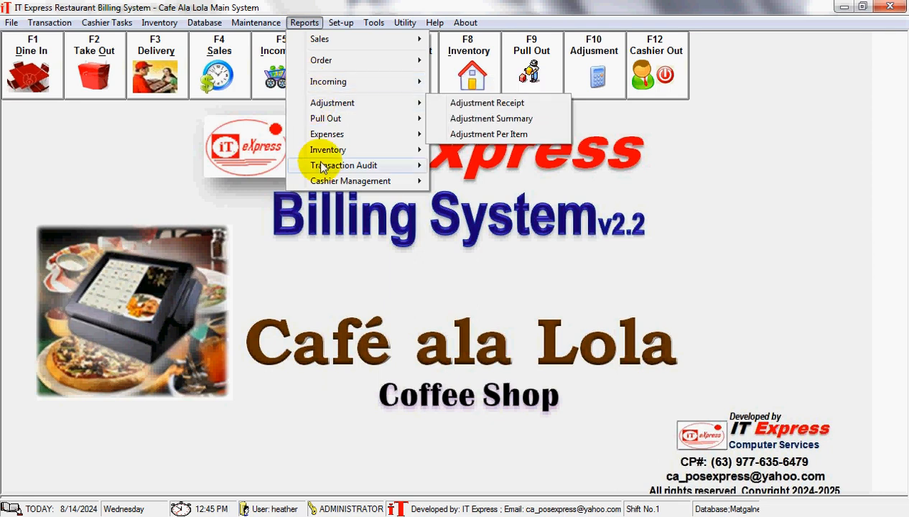
mouse_move(327, 180)
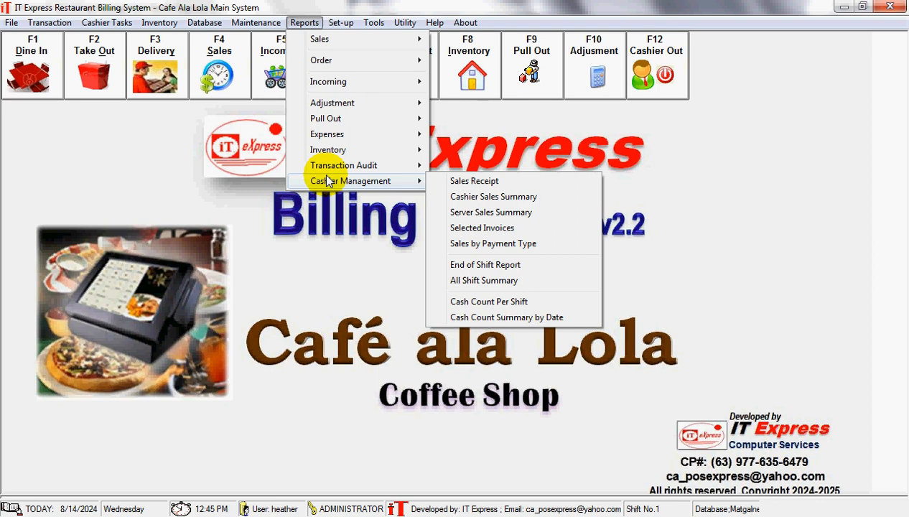
mouse_move(408, 171)
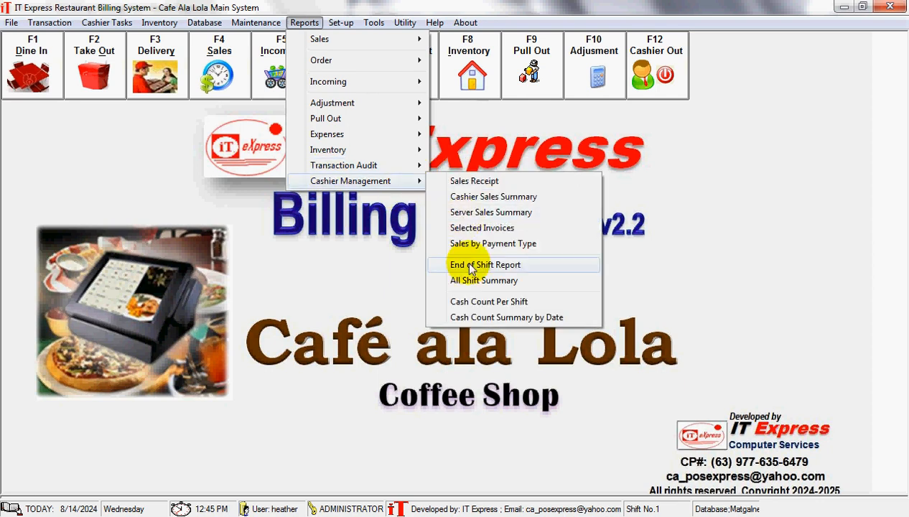
click(470, 265)
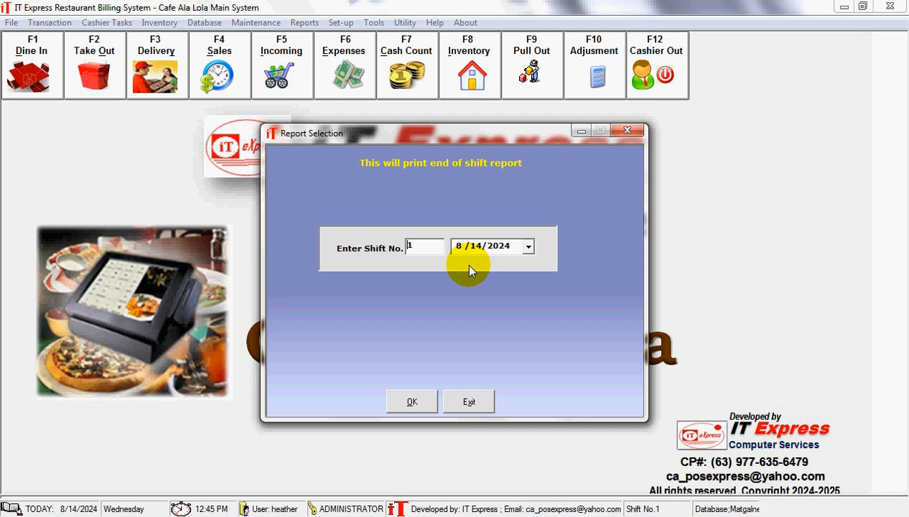
click(430, 402)
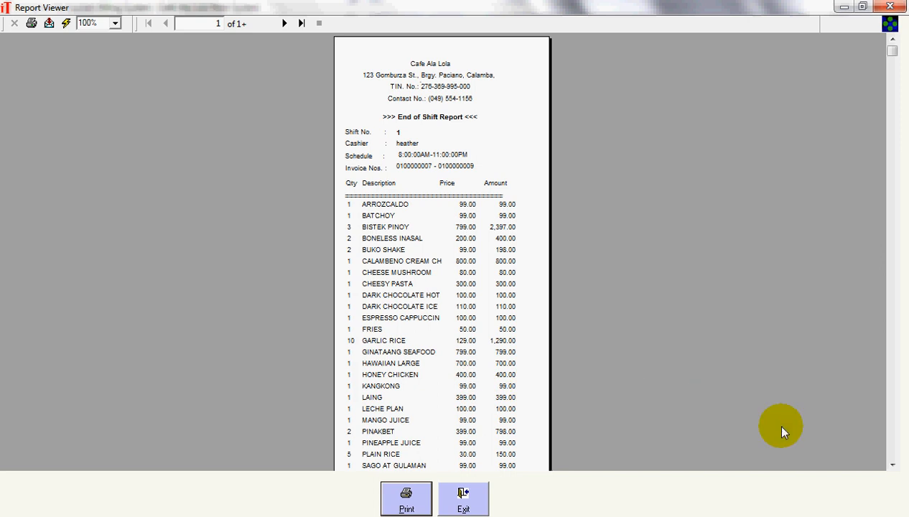
click(891, 464)
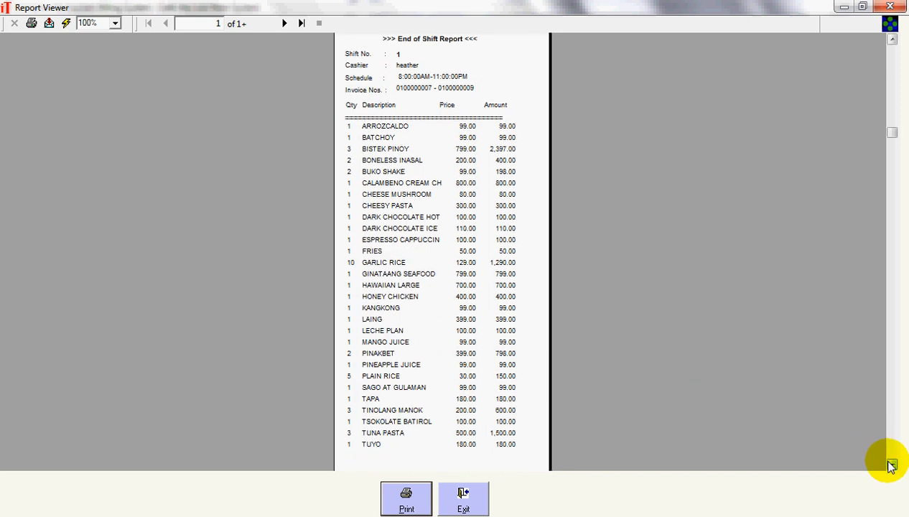
click(892, 464)
click(891, 465)
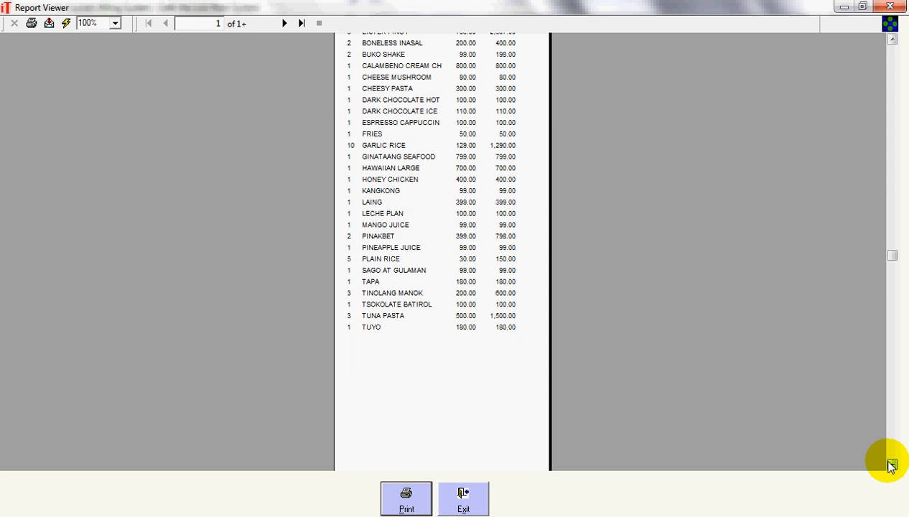
click(891, 128)
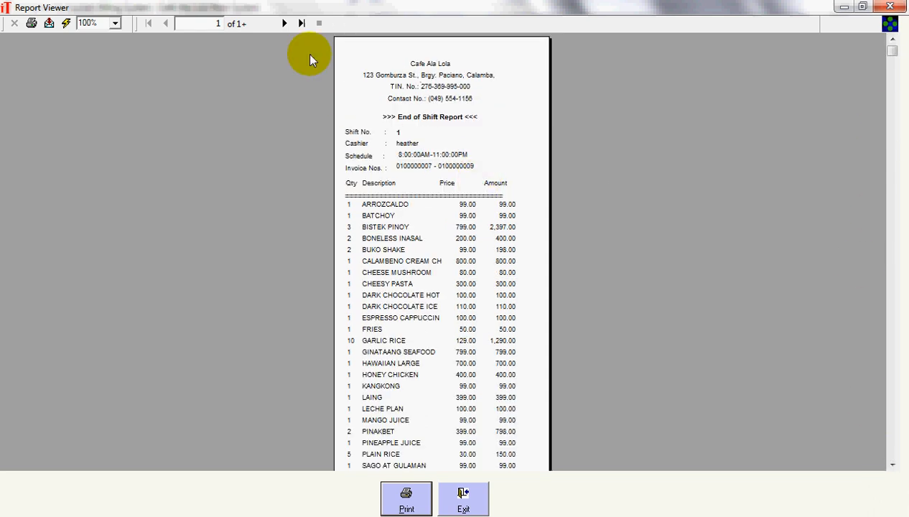
click(285, 23)
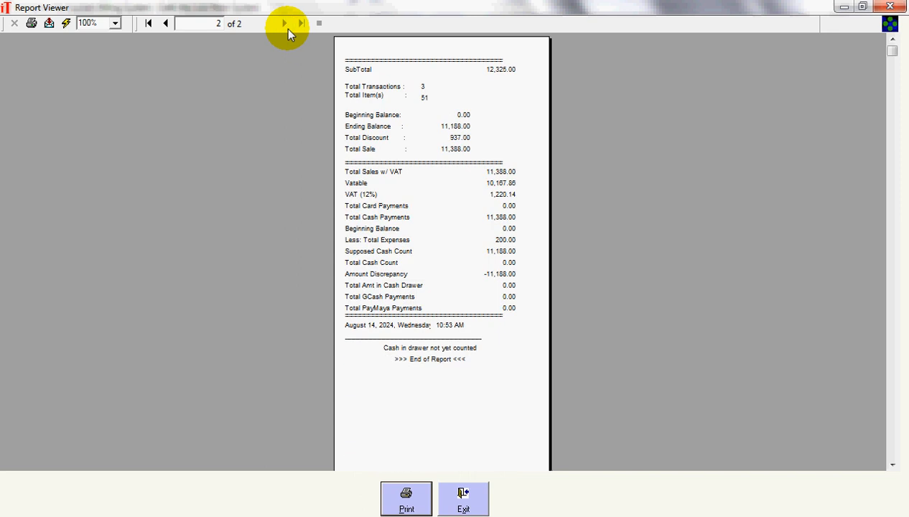
click(458, 496)
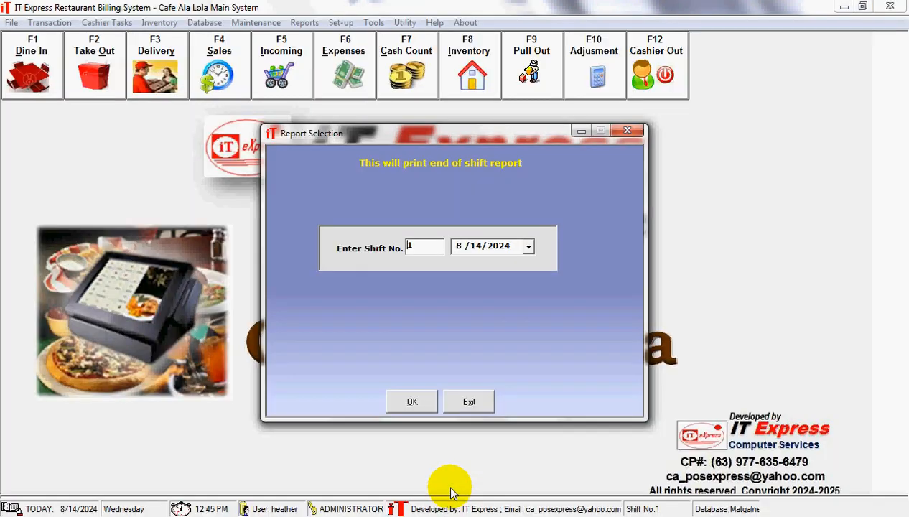
click(467, 401)
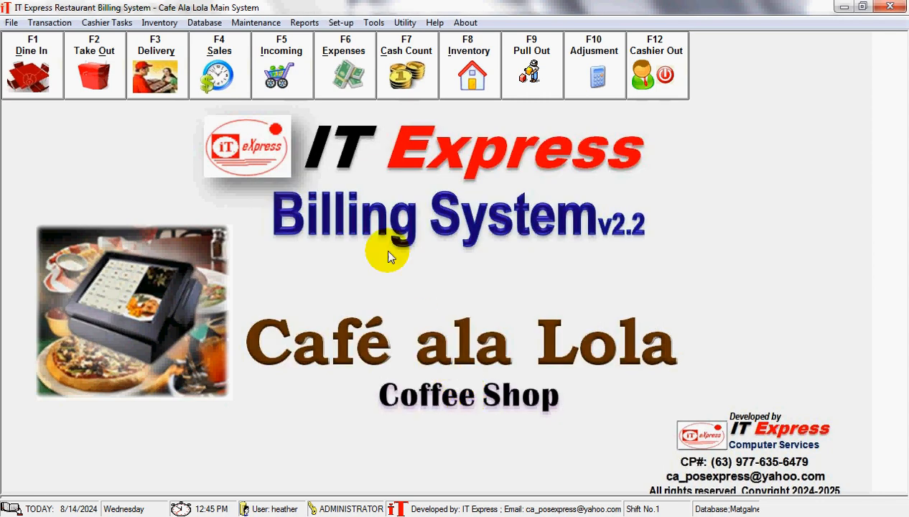